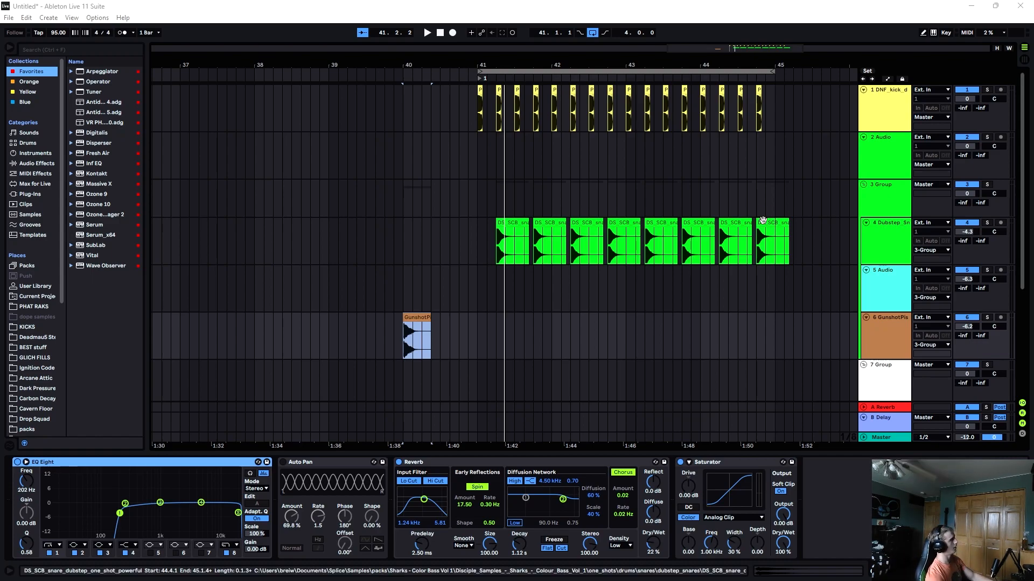
Solo the kick, snare and gunshot tracks in turn and play each from bar 41
click(608, 189)
click(987, 90)
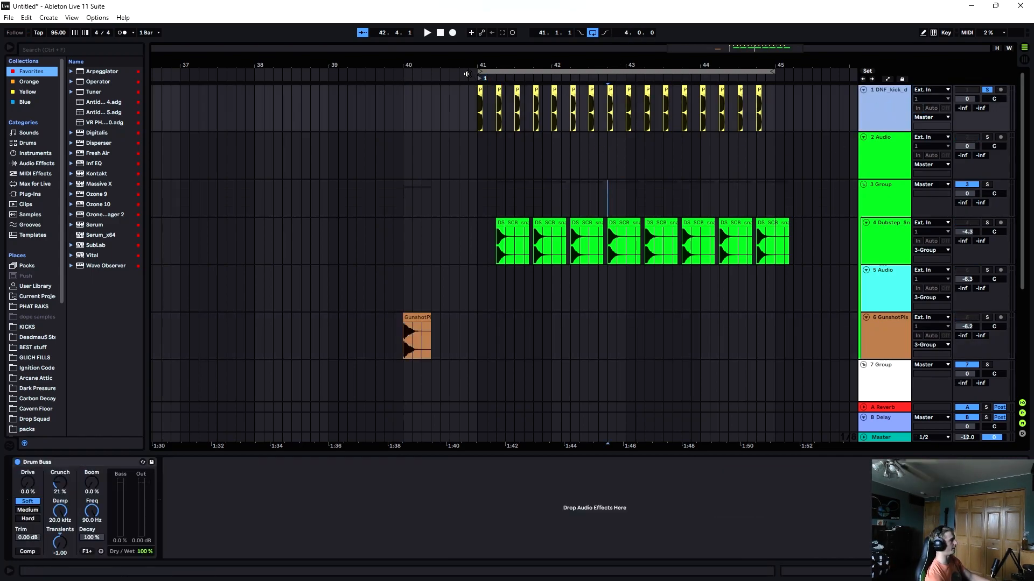
click(467, 75)
click(987, 223)
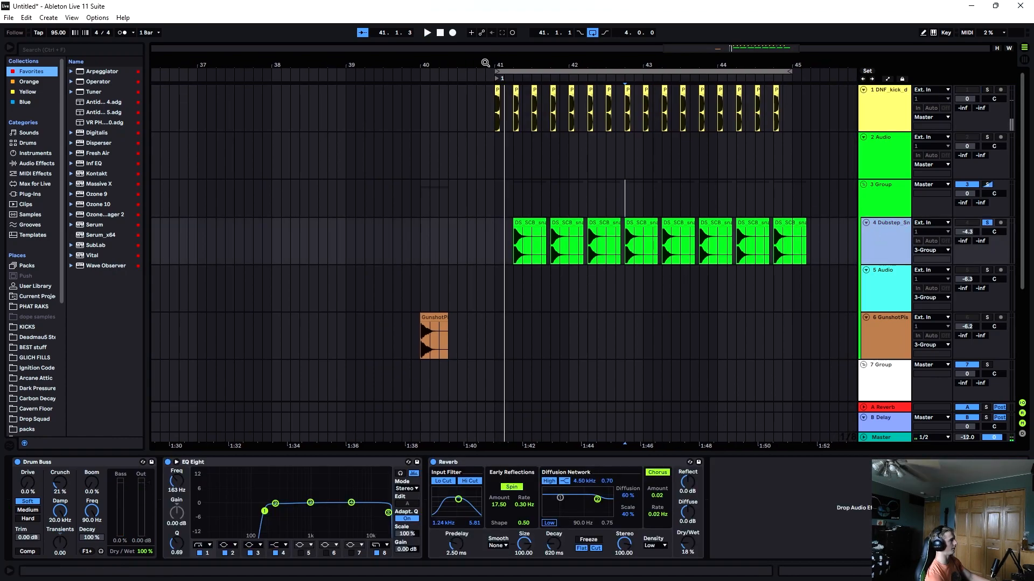
click(485, 74)
key(space)
click(987, 317)
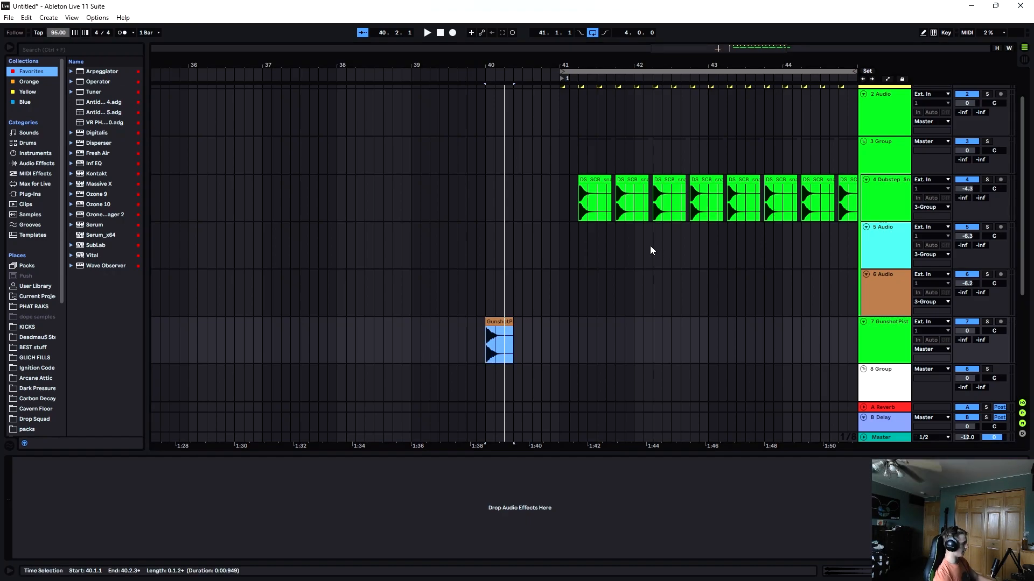
Set the project tempo to 145 BPM
text(14)
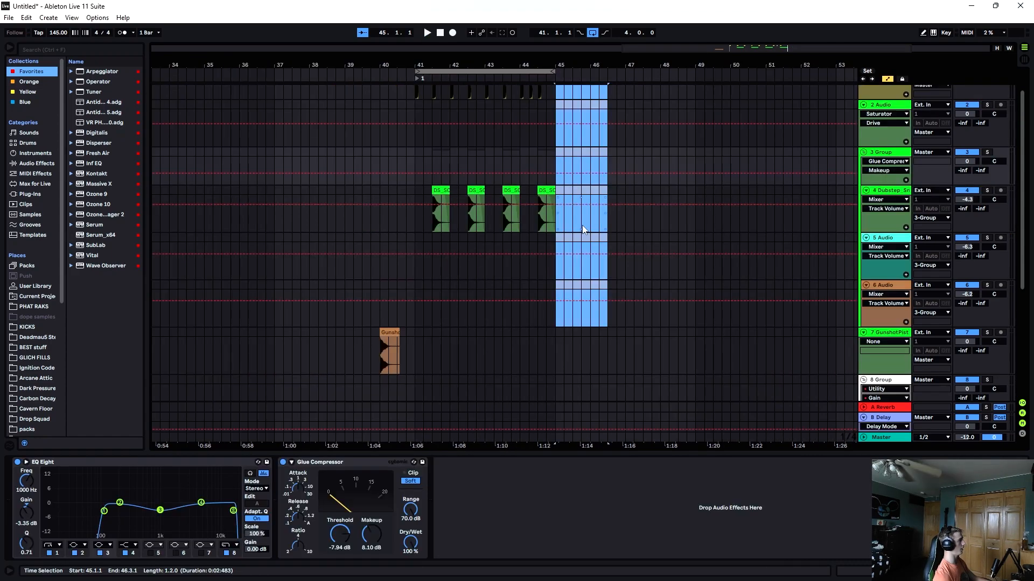
Delete the ducking curves at 41.2 and 41.4 from the Utility gain automation of track 8 Group
scroll(560, 251, down, 3)
scroll(512, 242, up, 4)
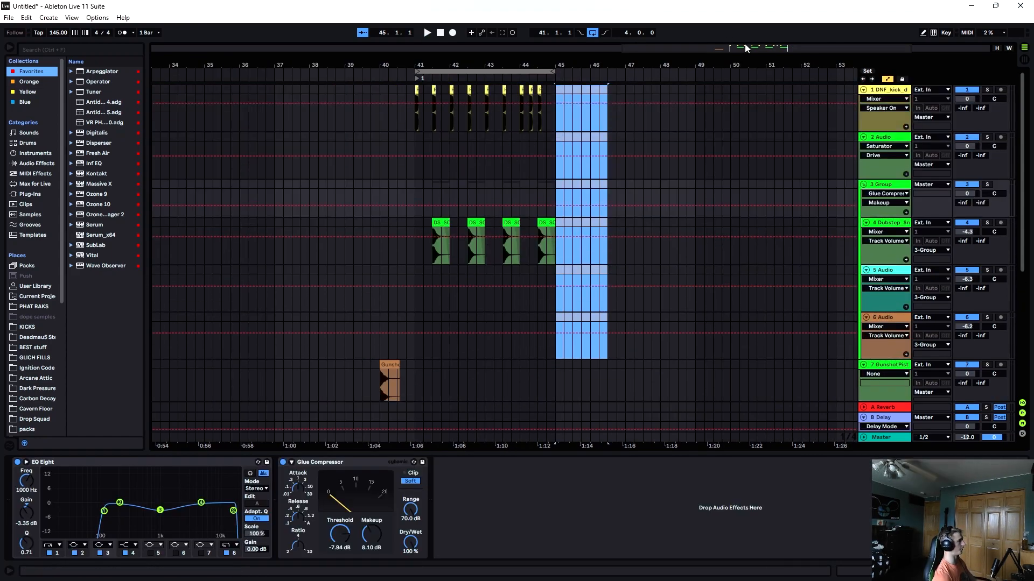
drag(745, 48, 724, 92)
scroll(651, 239, down, 5)
scroll(661, 181, up, 1)
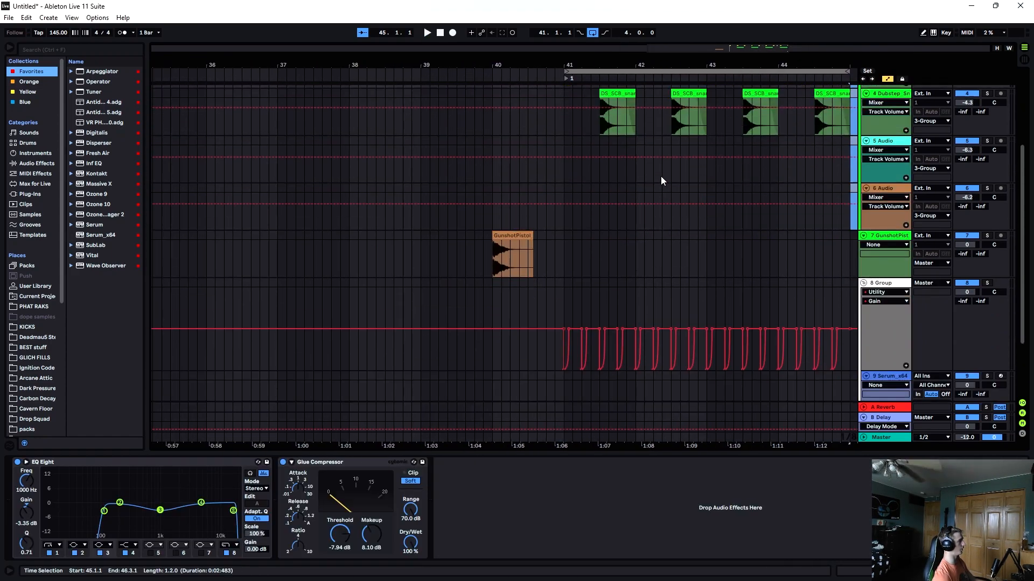
scroll(655, 122, up, 2)
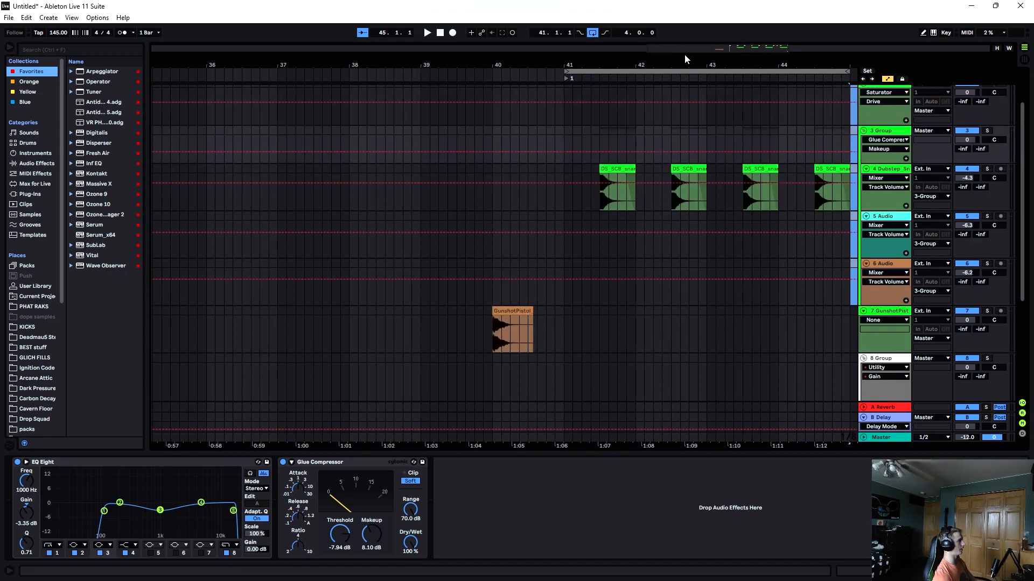
drag(693, 49, 725, 52)
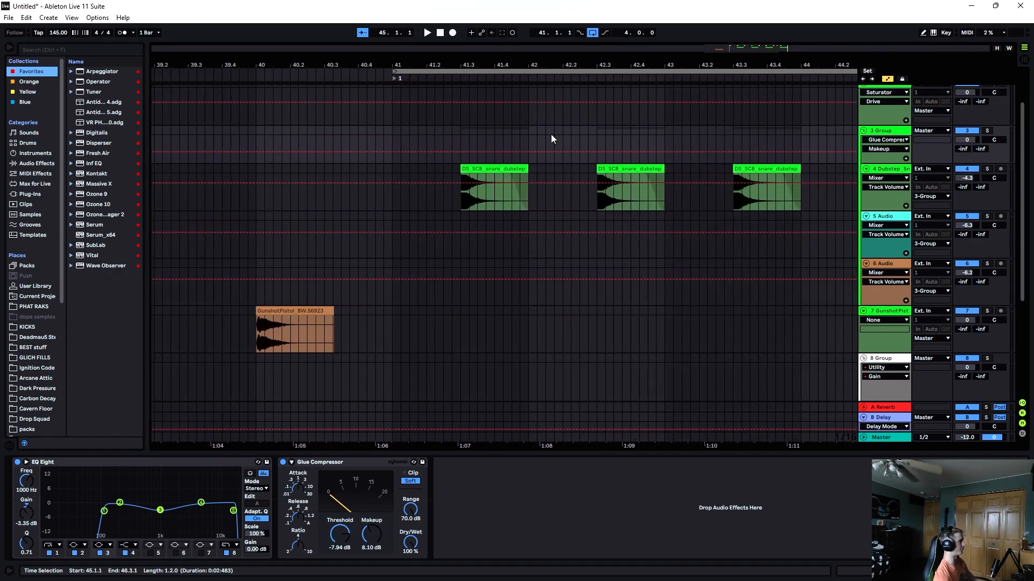
scroll(501, 180, up, 2)
mouse_move(392, 138)
mouse_down()
mouse_move(334, 412)
mouse_move(392, 404)
mouse_up()
scroll(457, 315, down, 5)
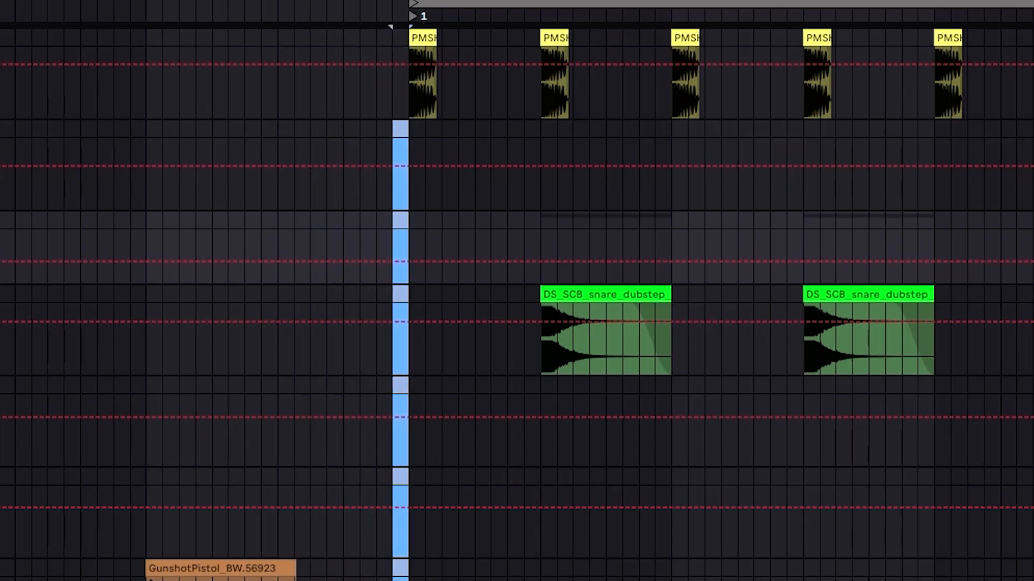
scroll(447, 380, up, 3)
scroll(425, 429, down, 4)
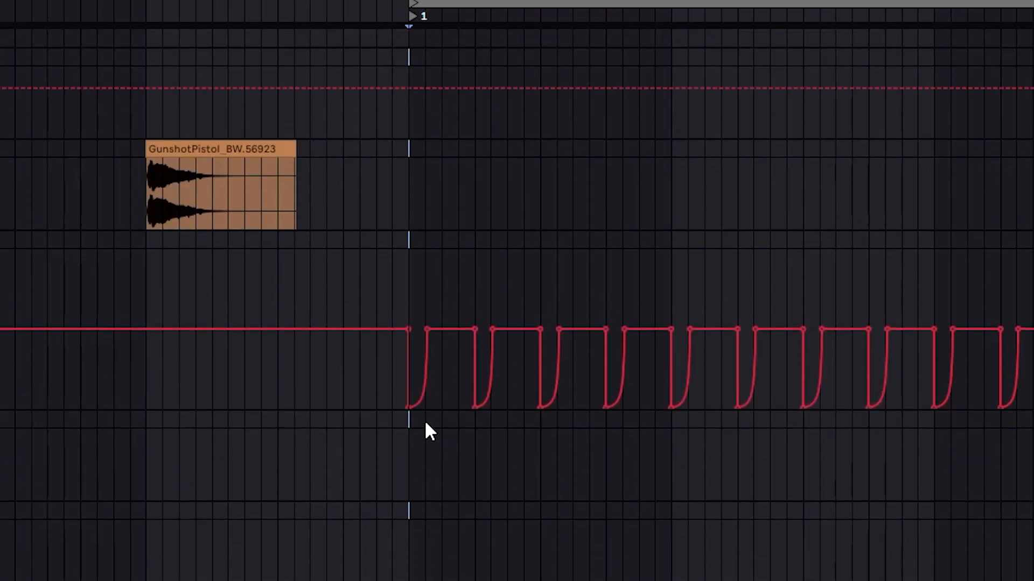
scroll(418, 376, up, 7)
scroll(515, 167, up, 1)
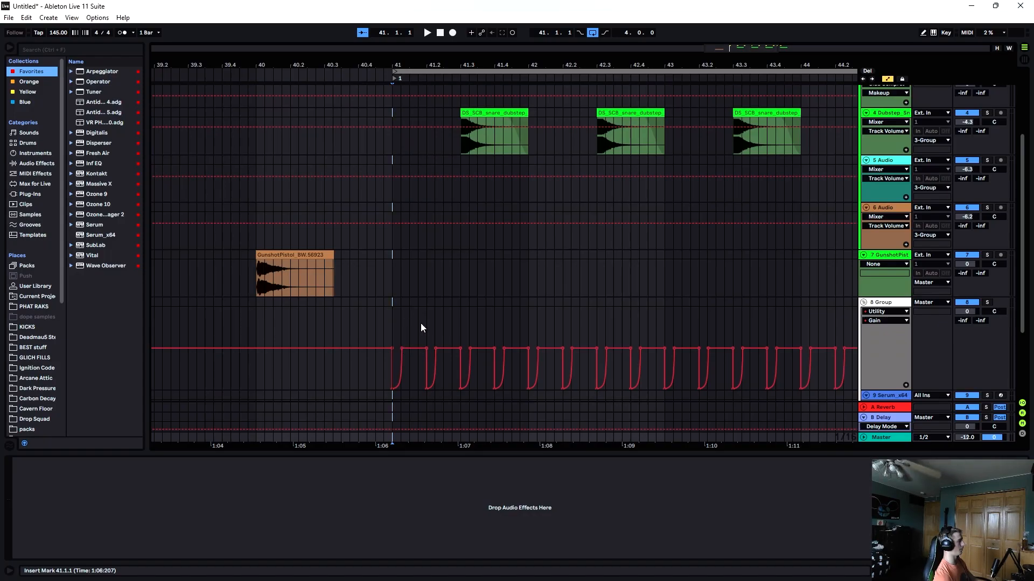
key(Delete)
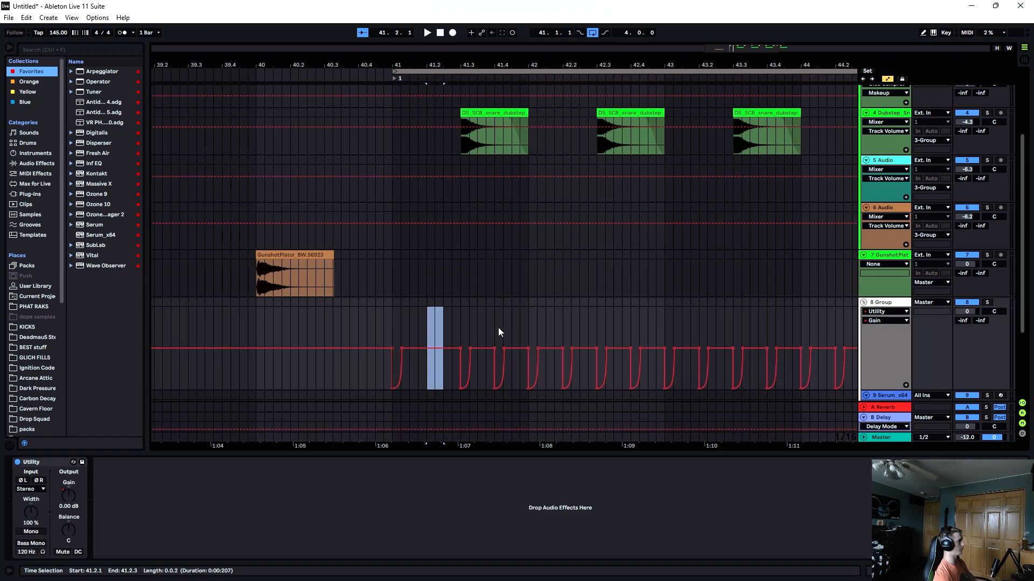
key(Delete)
Duplicate bar 41 of the group's gain automation three times across bars 42 to 44 and hide the automation
drag(499, 327, 392, 322)
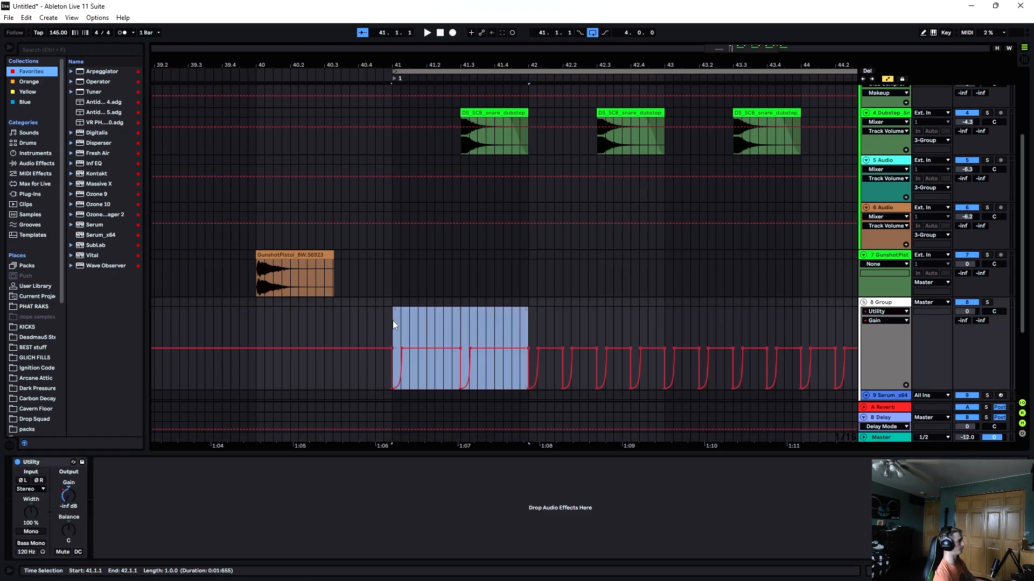
key(ctrl+d)
key(ctrl+d)
key(ctrl+d)
key(a)
Move the gunshot clip on track 7 to the start of bar 41
scroll(456, 231, down, 5)
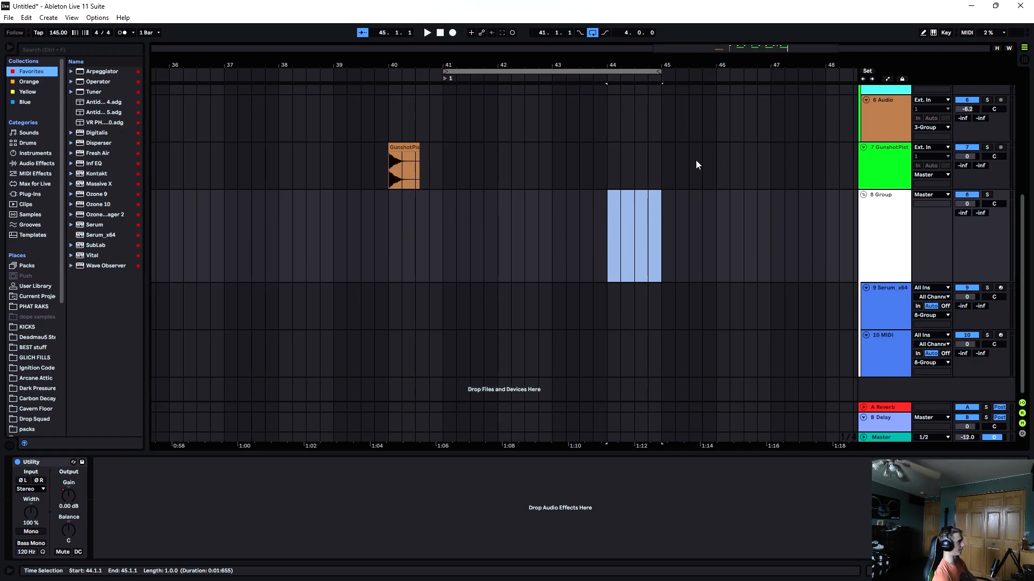
drag(400, 142, 486, 157)
scroll(488, 172, up, 7)
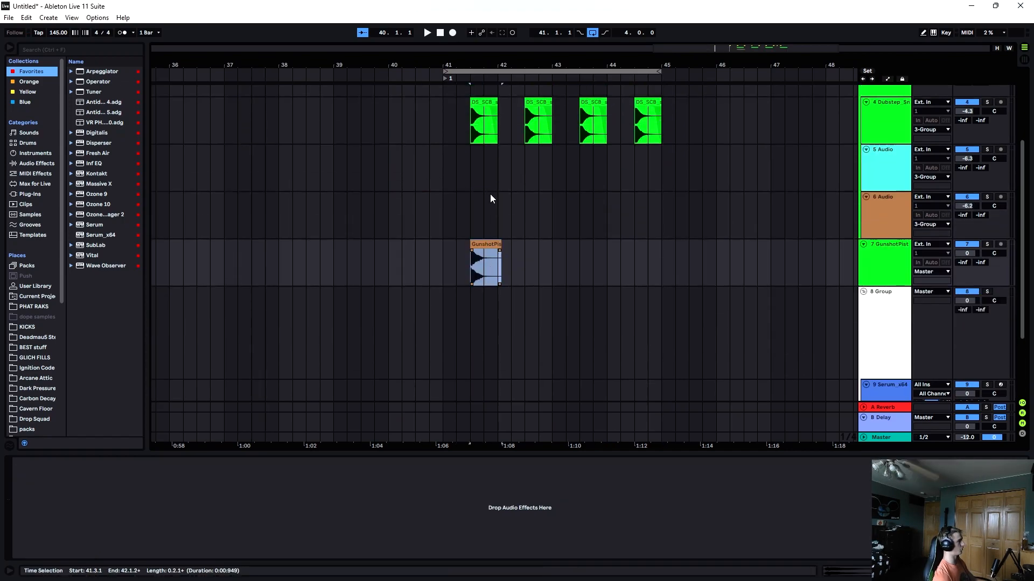
drag(488, 312, 464, 276)
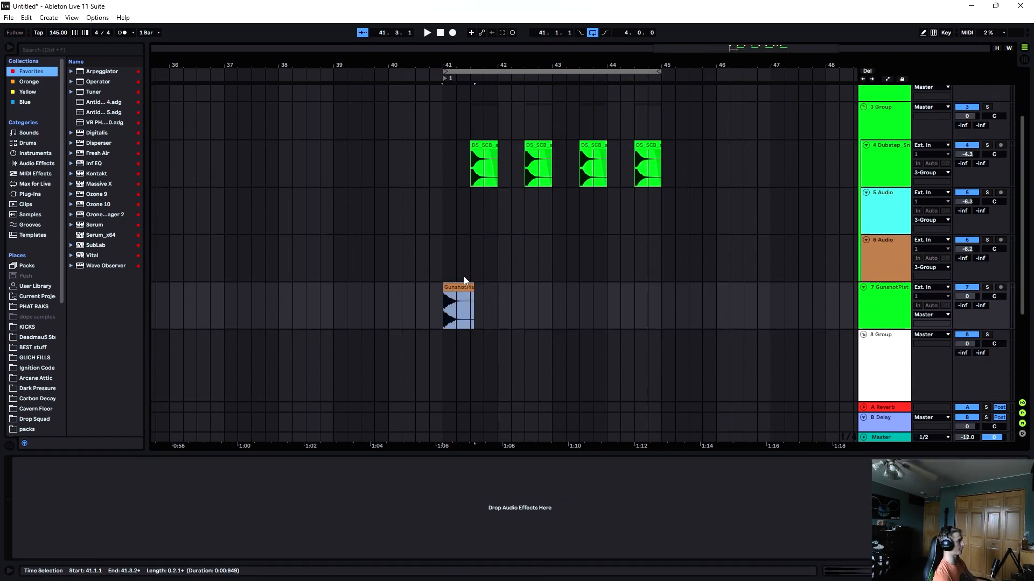
scroll(464, 272, up, 2)
scroll(464, 272, down, 4)
scroll(458, 296, up, 5)
click(458, 296)
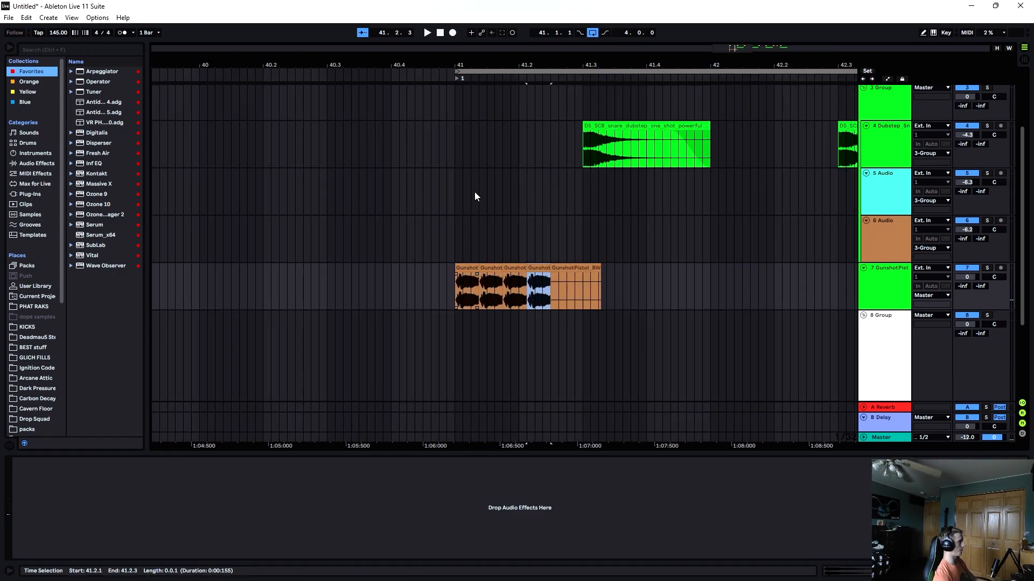
Repeat the short gunshot slice three times along track 7 and play the pattern
key(ctrl+d)
key(ctrl+d)
key(ctrl+d)
click(423, 74)
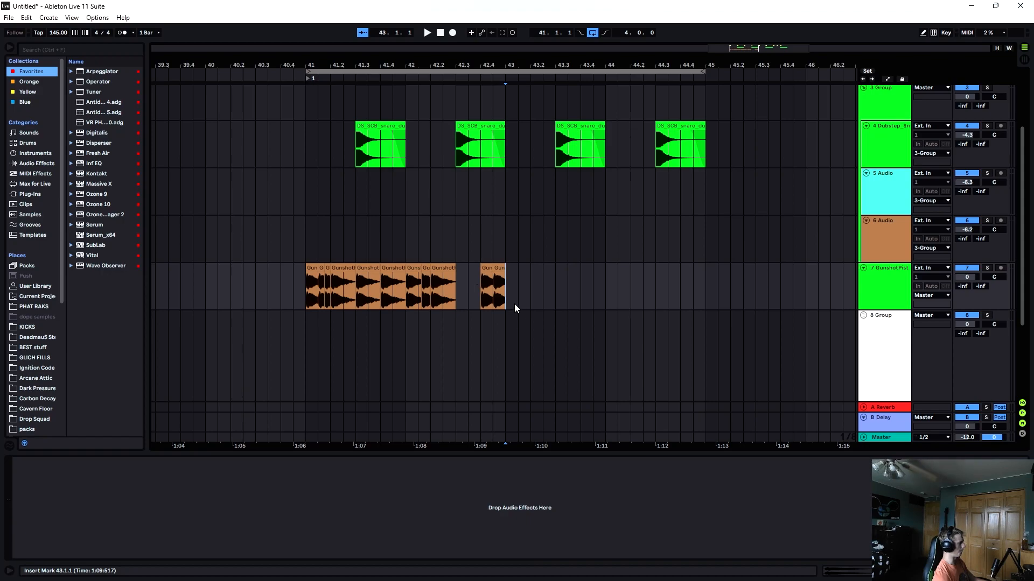
Duplicate the two-bar gunshot pattern from bars 41 and 42 into bars 43 and 44, and play it with the drums
drag(514, 308, 429, 312)
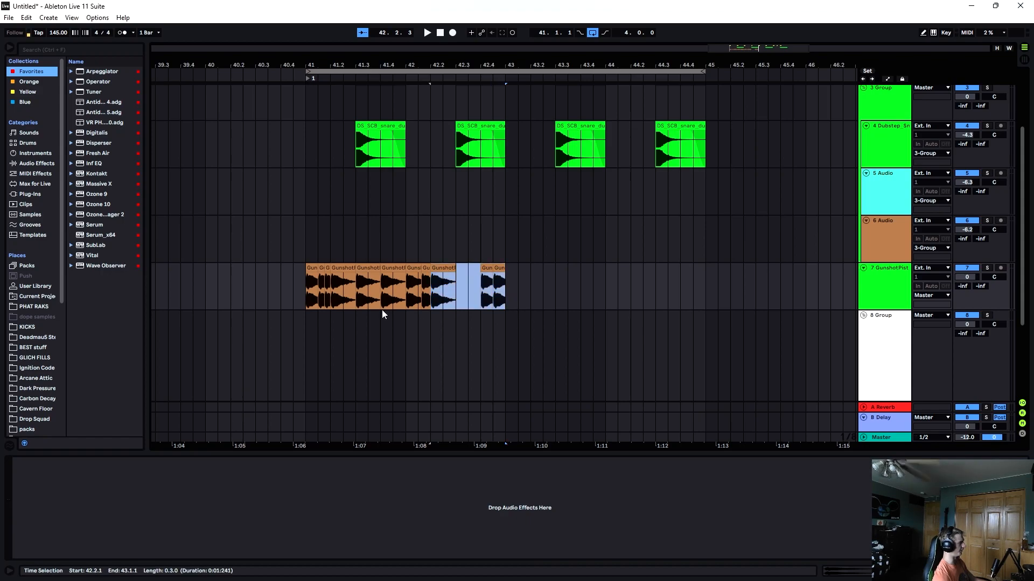
key(ctrl+d)
click(293, 75)
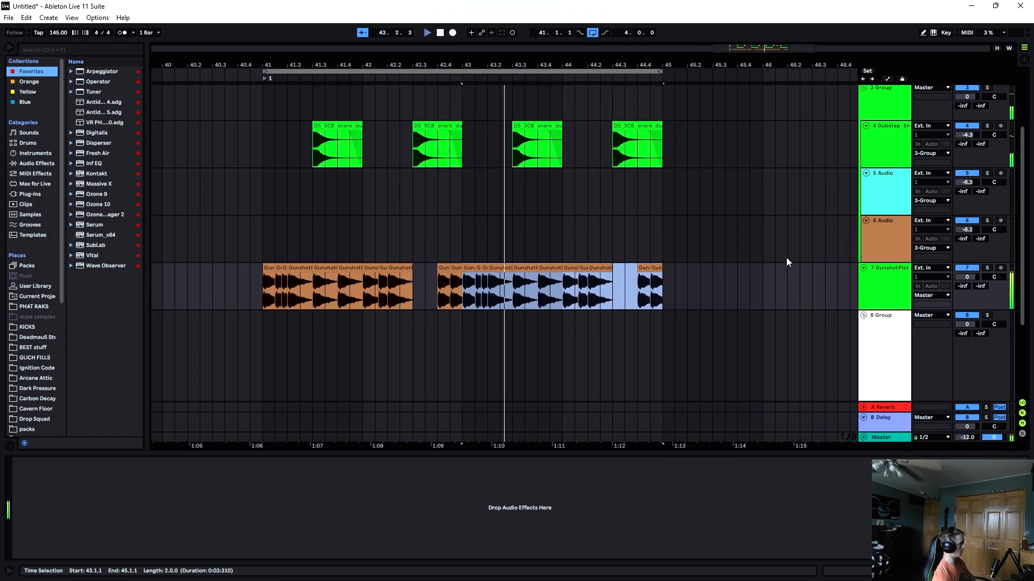
scroll(651, 334, down, 3)
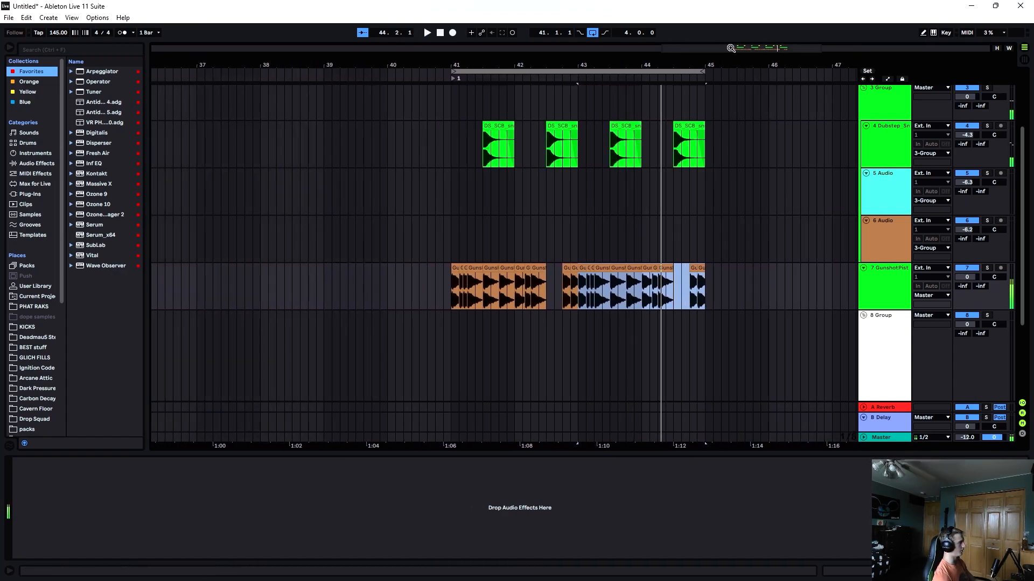
scroll(651, 334, up, 3)
scroll(651, 334, down, 3)
Solo the gunshot track and play its four-bar pattern
click(730, 224)
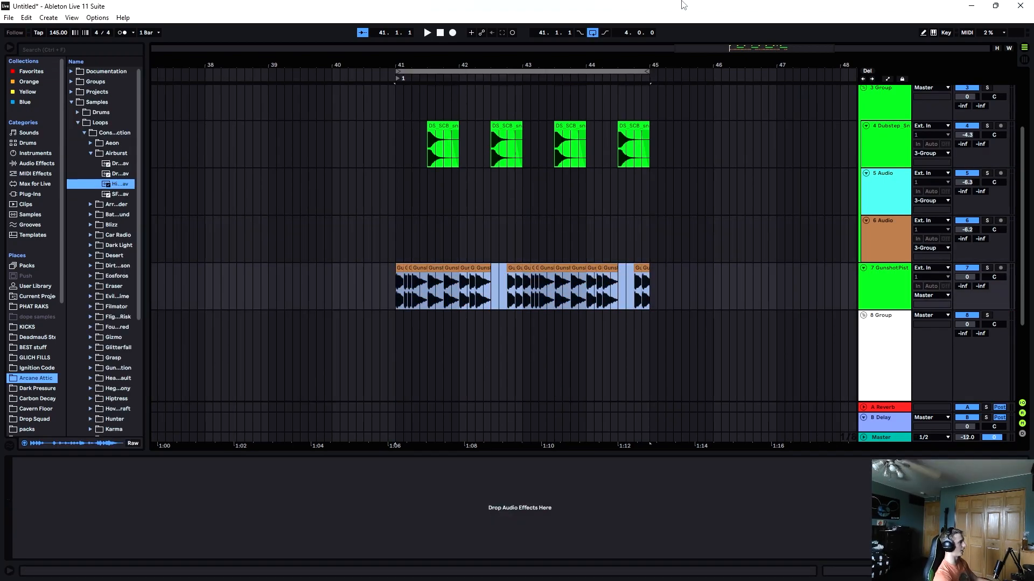
right_click(681, 5)
click(888, 296)
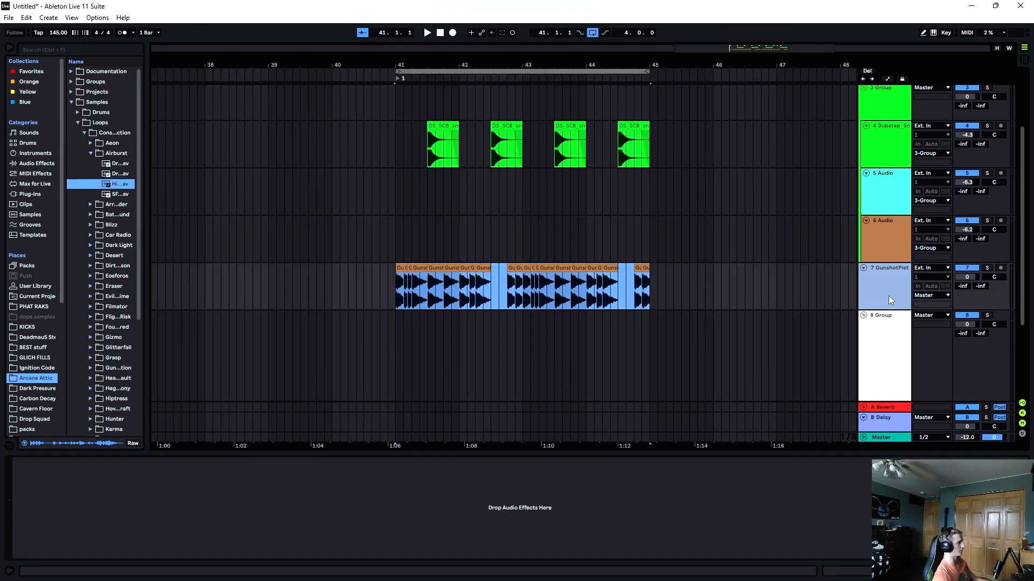
key(s)
key(space)
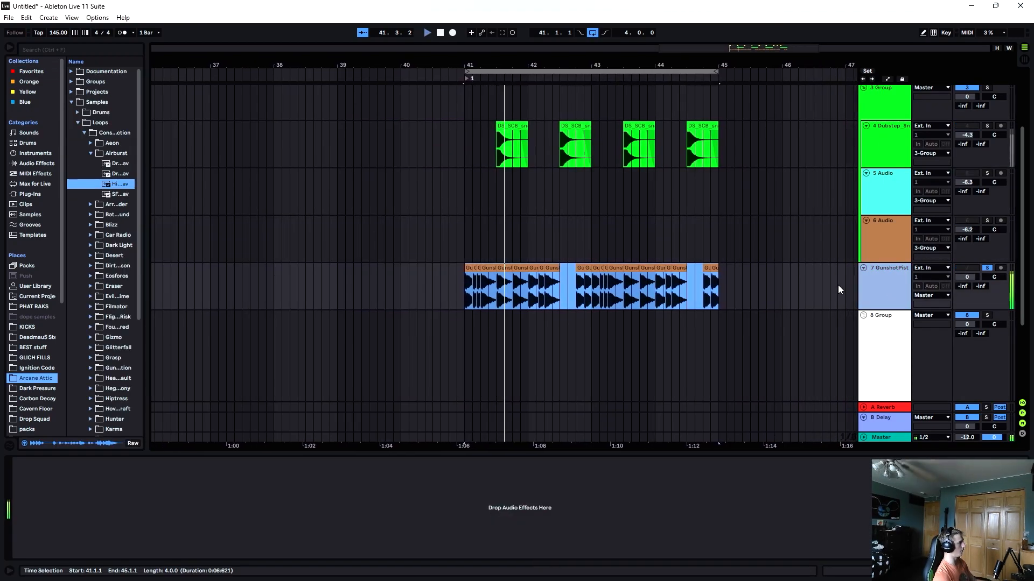
Add an EQ Eight to the gunshot track and place a Disperser in front of it
right_click(797, 286)
mouse_move(835, 307)
click(918, 349)
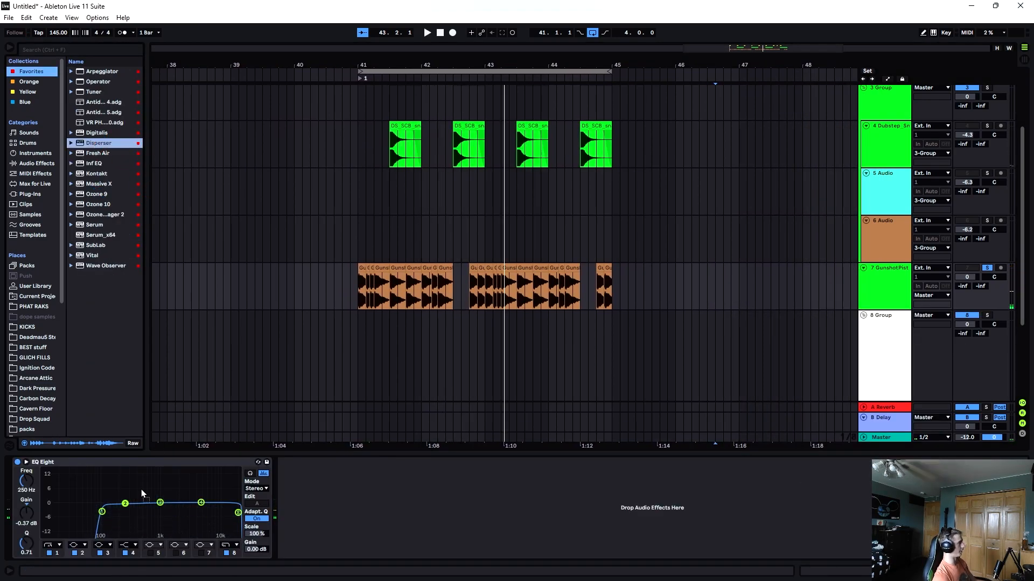
drag(141, 494, 28, 507)
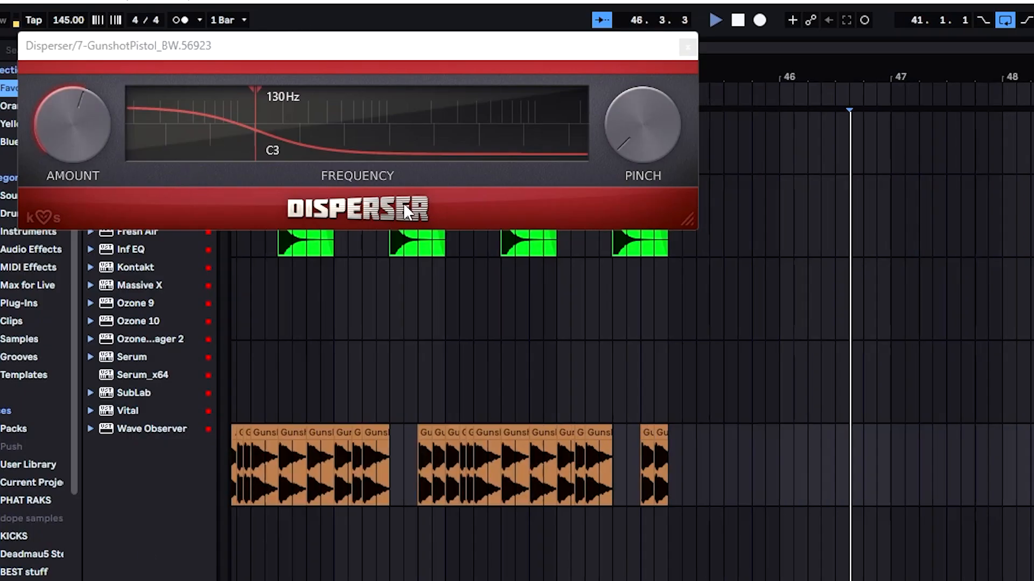
Play the gunshot pattern and raise the Disperser frequency to 776 Hz
key(space)
drag(461, 46, 886, 415)
drag(54, 1, 703, 32)
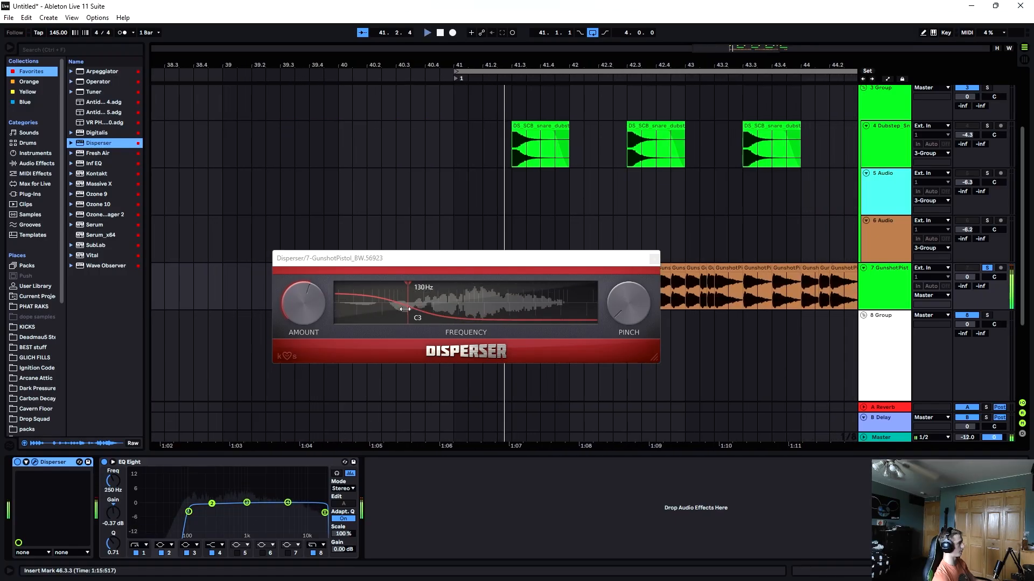
key(space)
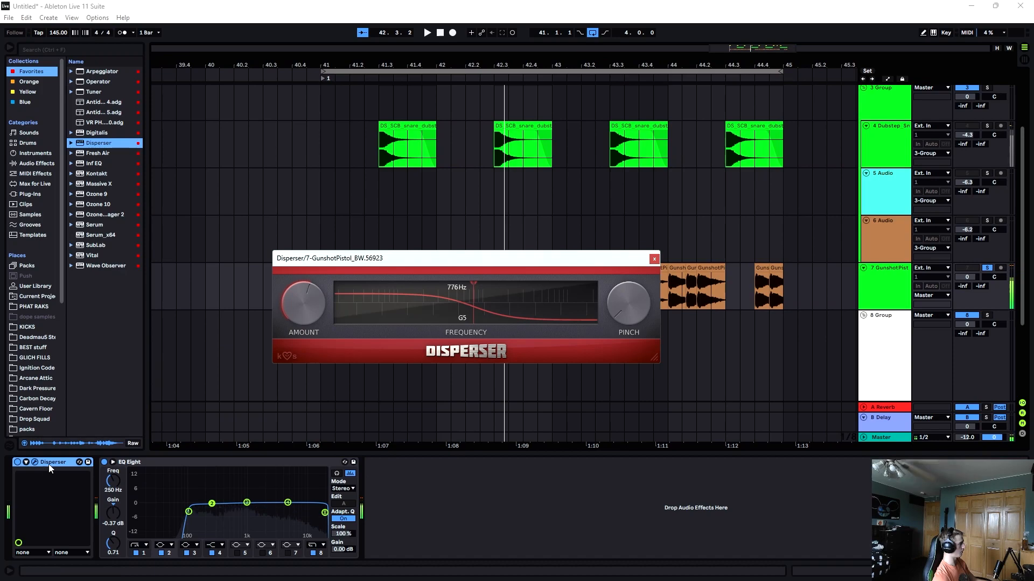
Duplicate the Disperser until four instances run in series before the EQ Eight, and play the gunshot pattern
click(55, 462)
key(ctrl+d)
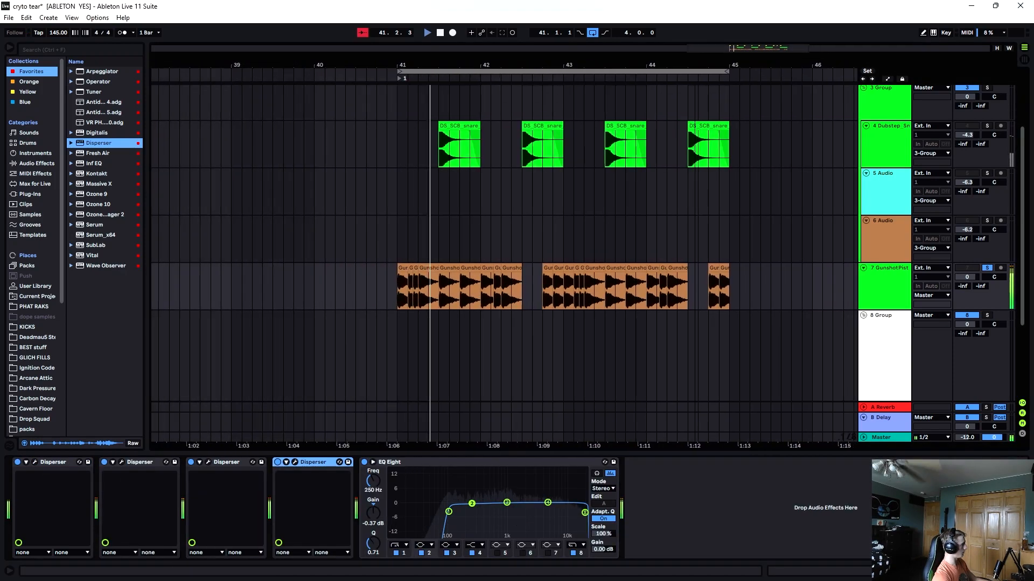
key(space)
Add an OTT between the last Disperser and the EQ Eight, and play the processed gunshots
right_click(717, 501)
click(742, 394)
key(space)
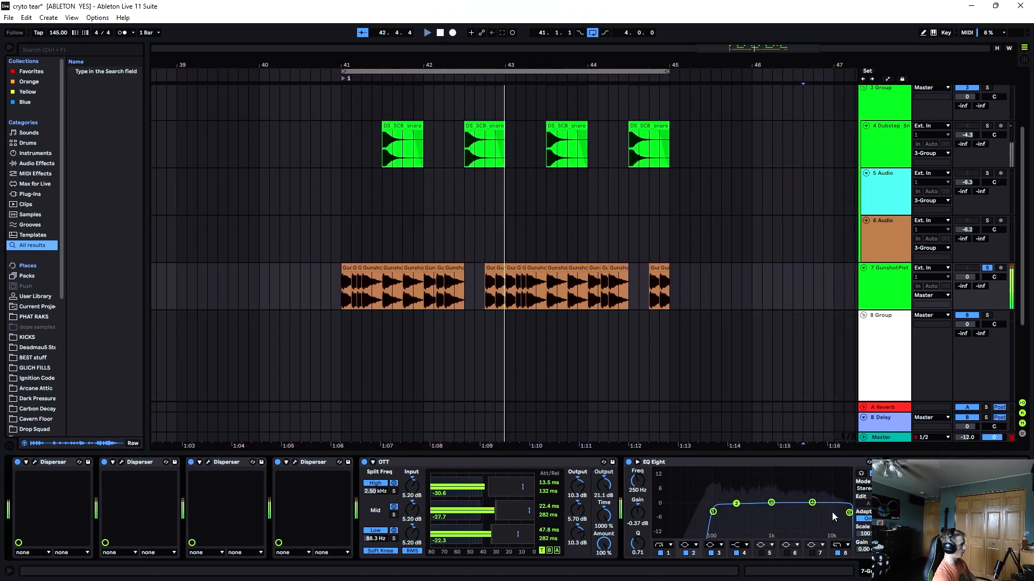
Add a Glue Compressor to the gunshot track and take the track out of solo
right_click(919, 307)
click(964, 368)
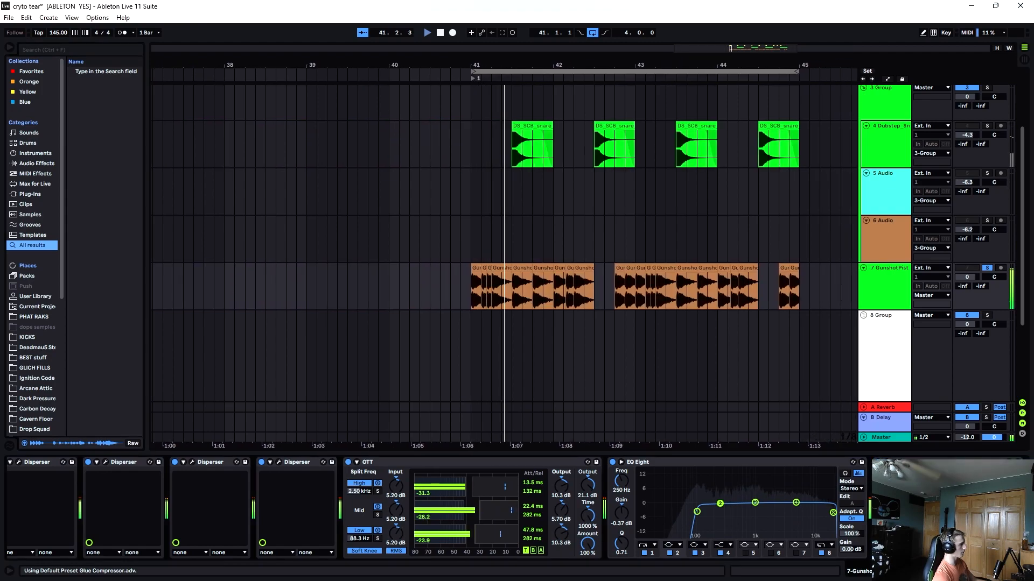
click(889, 280)
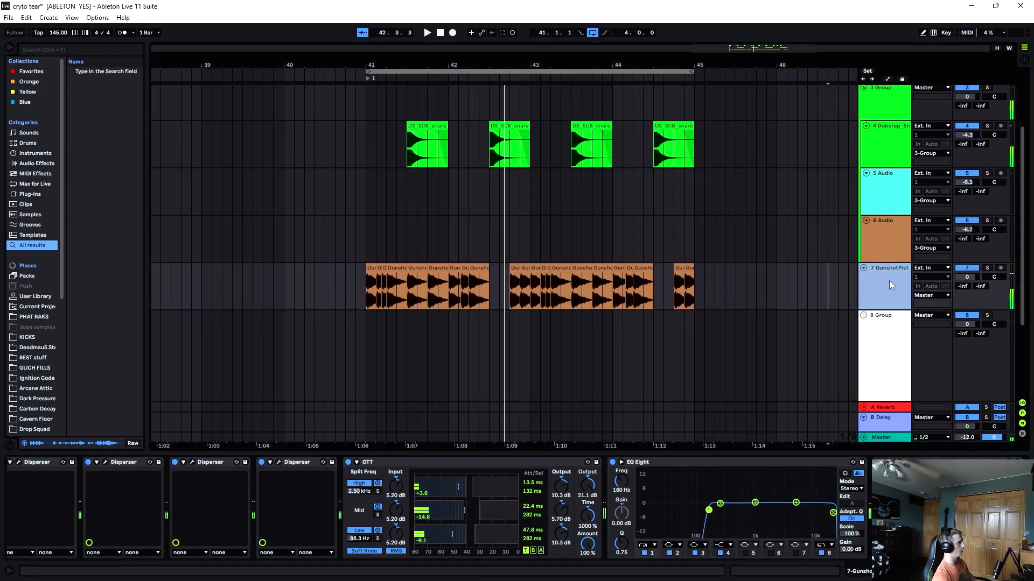
Create an empty four-bar MIDI clip on the Serum track from 41.1.1 to 45.1.1
scroll(612, 299, down, 5)
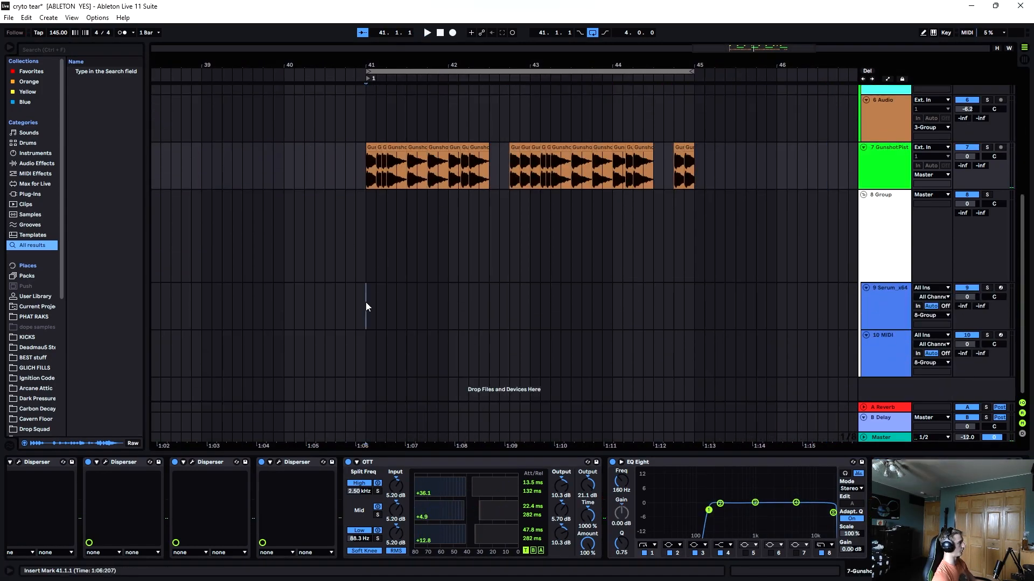
drag(366, 288, 698, 289)
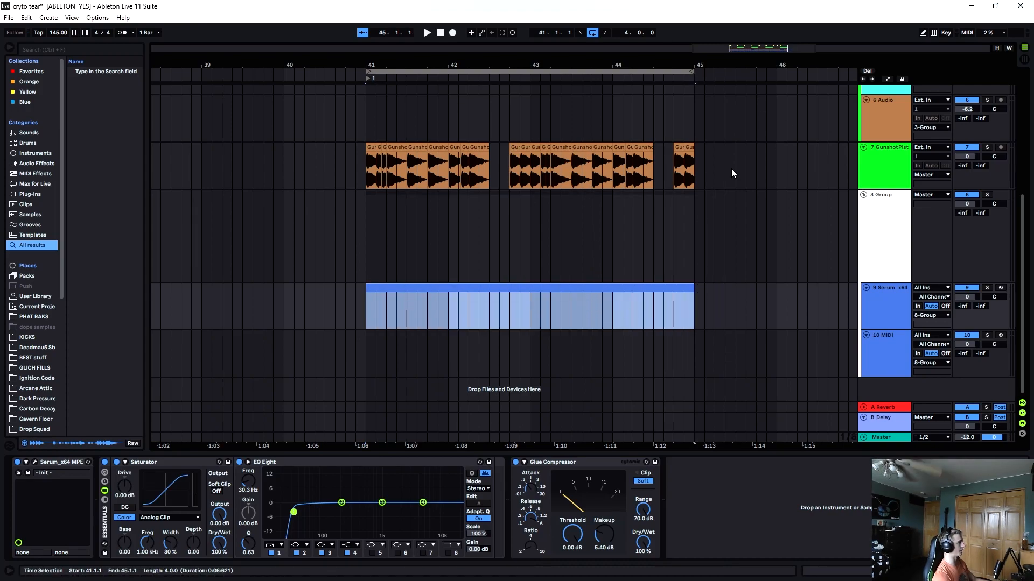
Copy the four-bar gunshot pattern onto a new audio track directly below it and consolidate the copy into one clip
drag(699, 172, 366, 171)
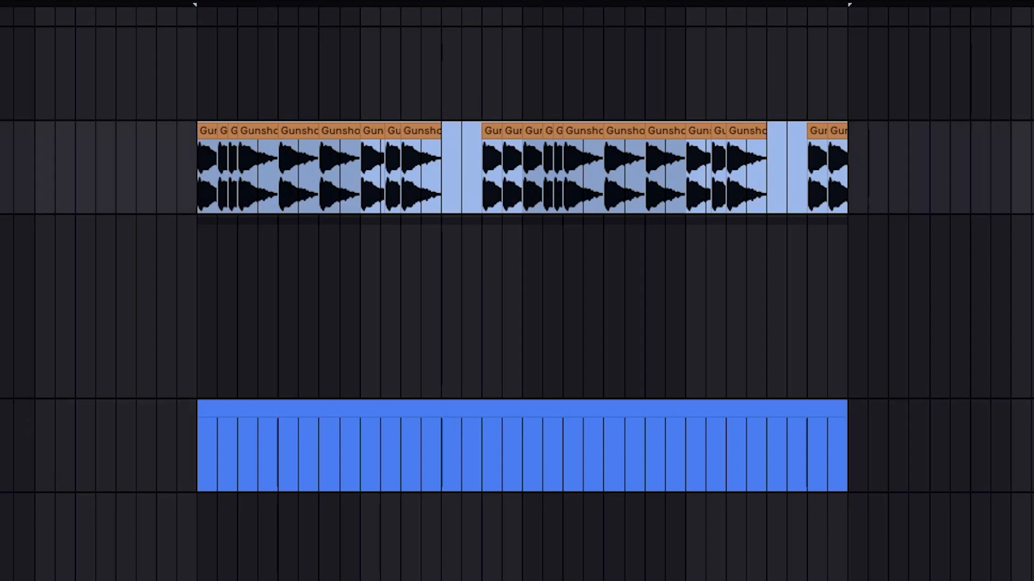
key(ctrl+t)
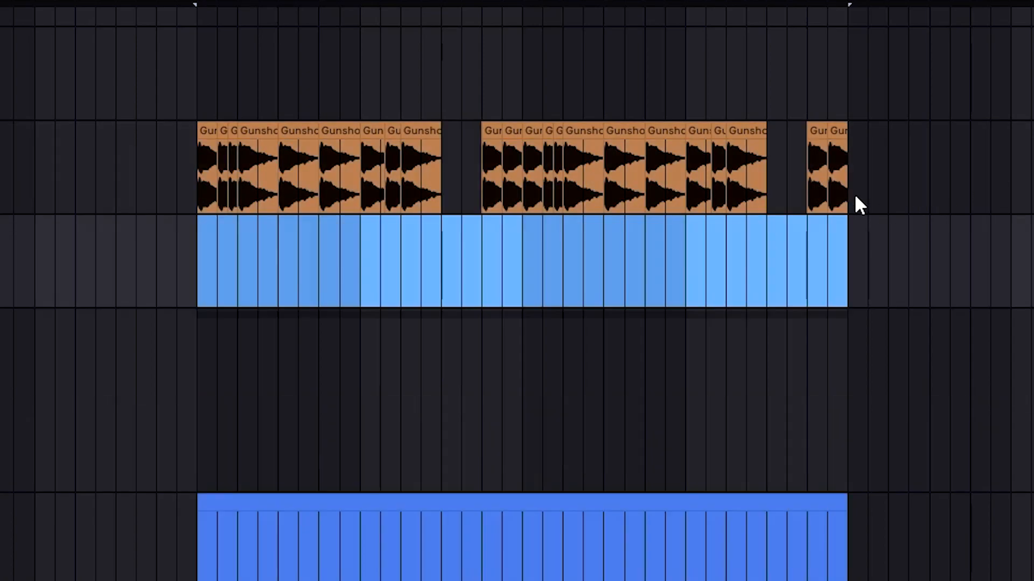
drag(859, 205, 250, 192)
drag(253, 123, 253, 254)
drag(368, 174, 375, 168)
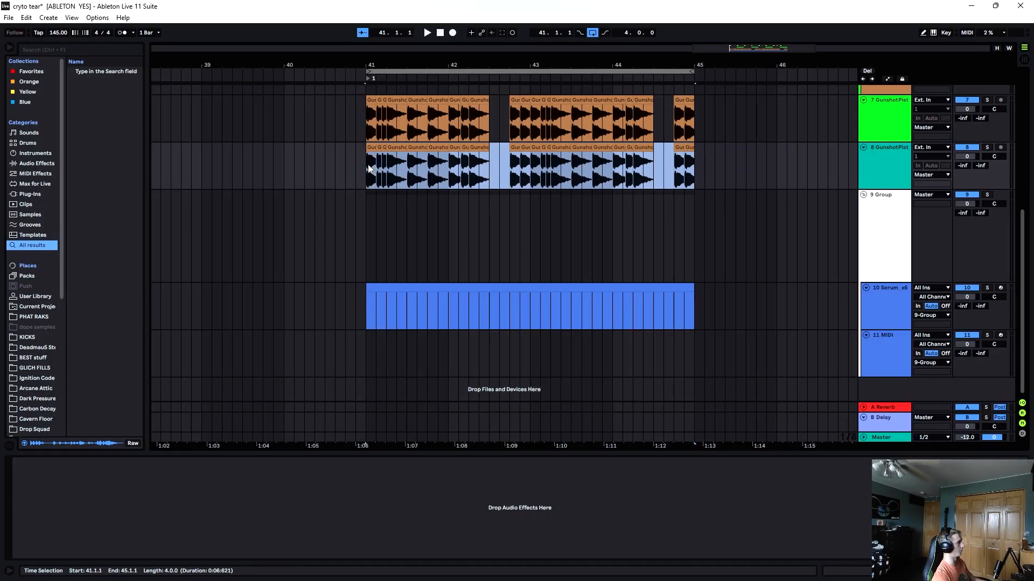
key(ctrl+j)
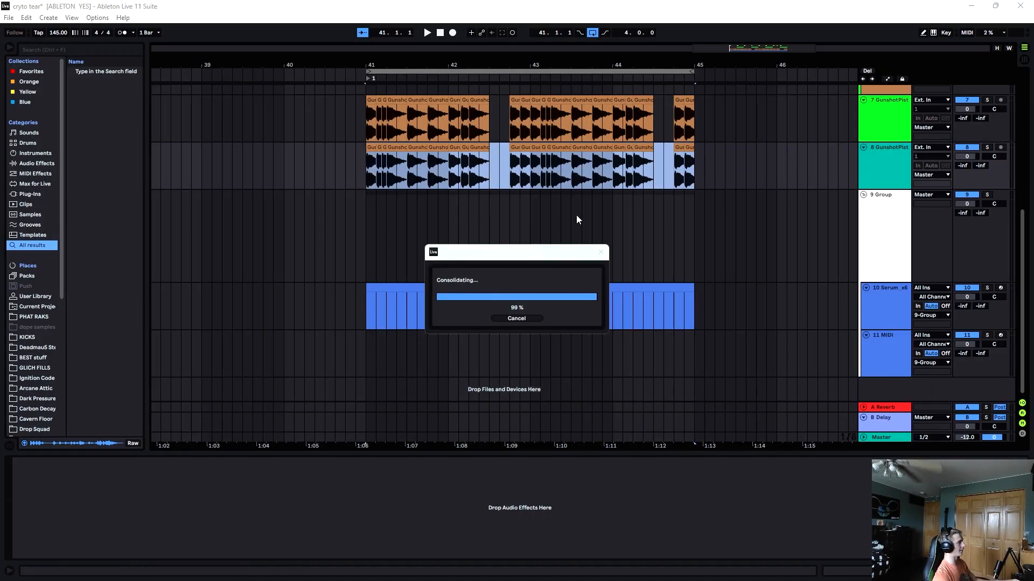
Convert the consolidated gunshot clip to MIDI on the Serum track, treating it as Drums material
drag(545, 147, 544, 305)
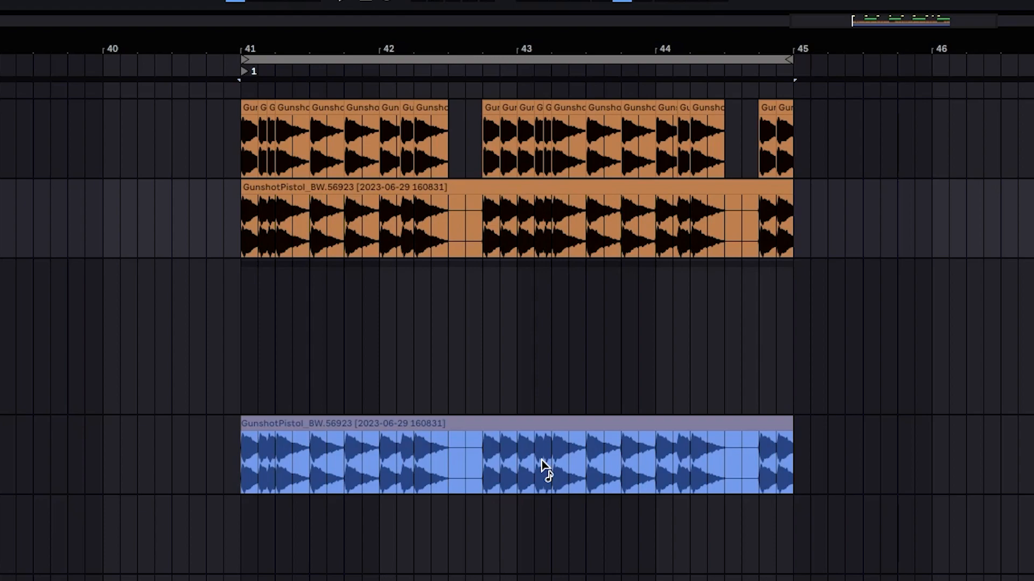
drag(545, 469, 546, 470)
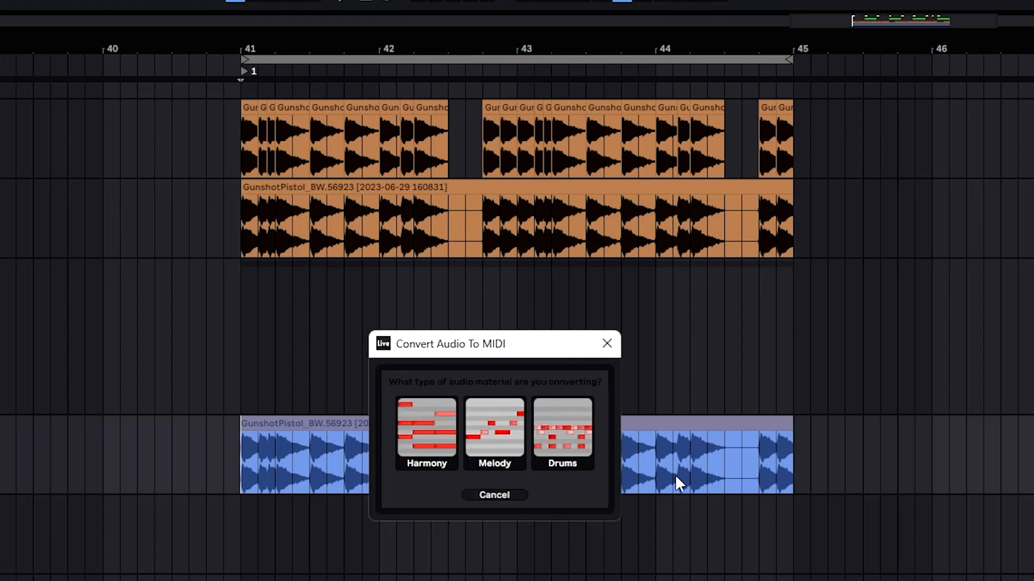
click(560, 439)
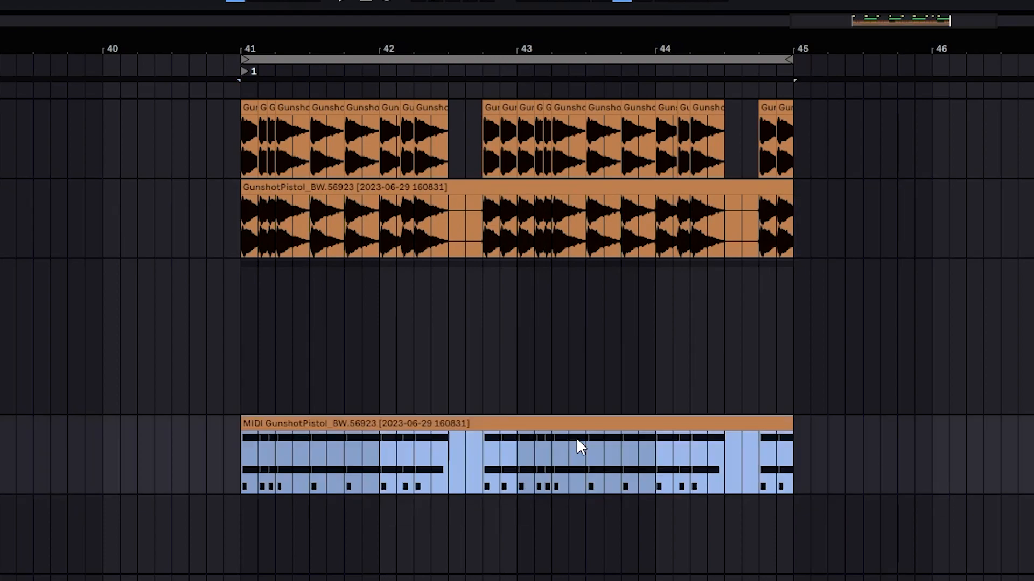
Quantize the converted MIDI notes and delete the two lower note rows, keeping only the F#1 notes
click(286, 428)
click(285, 426)
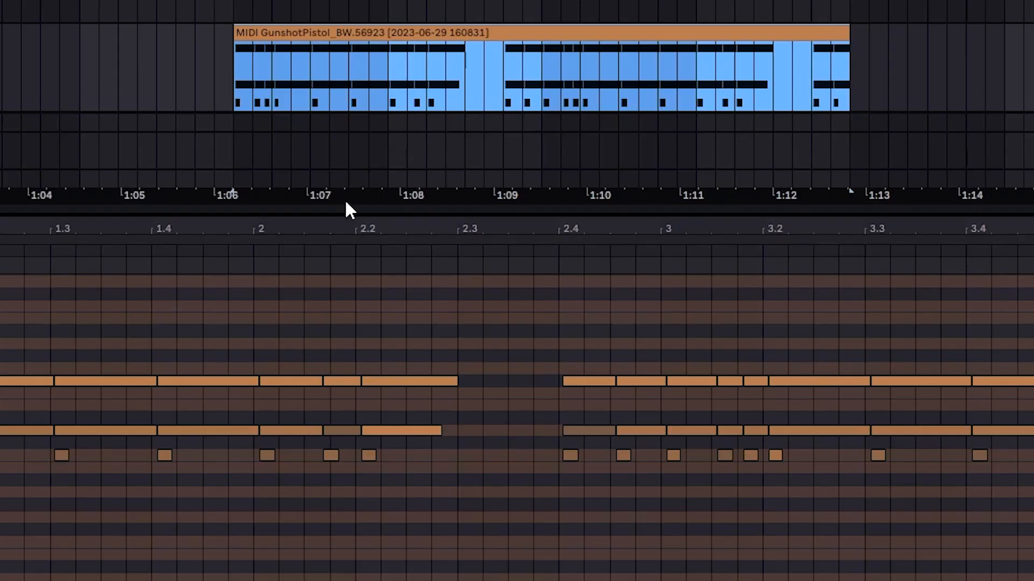
right_click(326, 316)
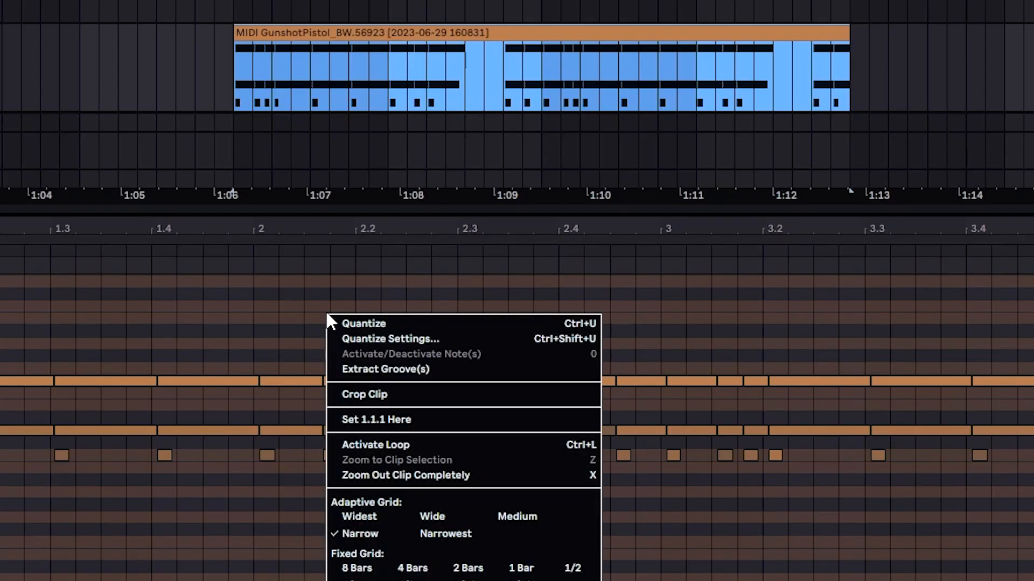
click(517, 326)
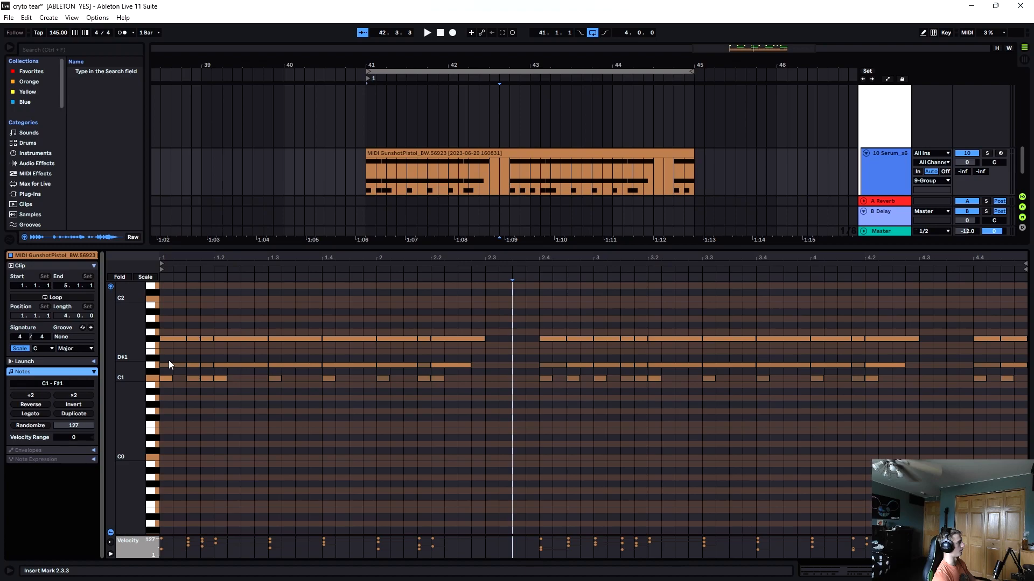
drag(169, 360, 1027, 428)
key(Delete)
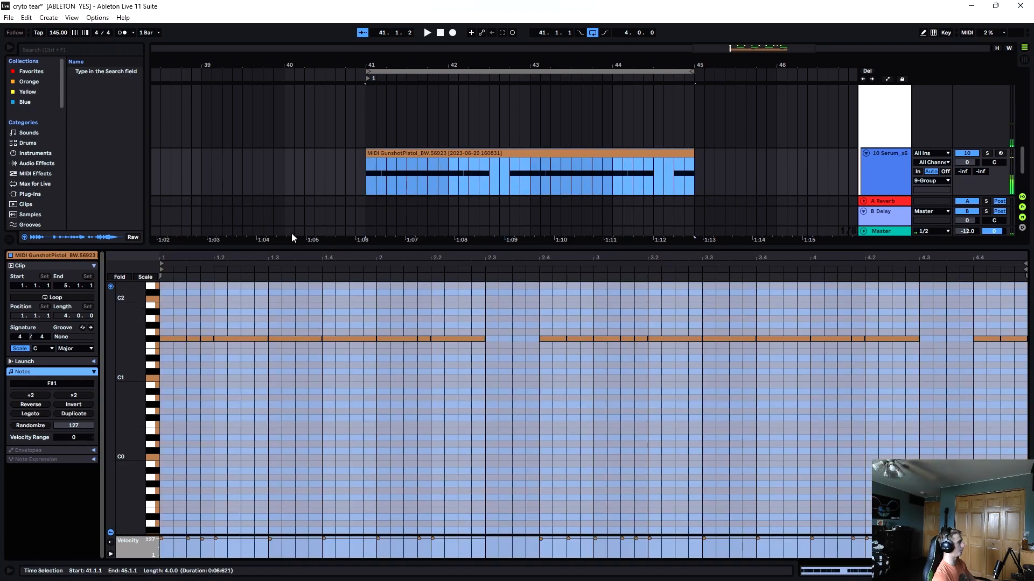
Solo the Serum track and play the F#1 pattern from its start
key(space)
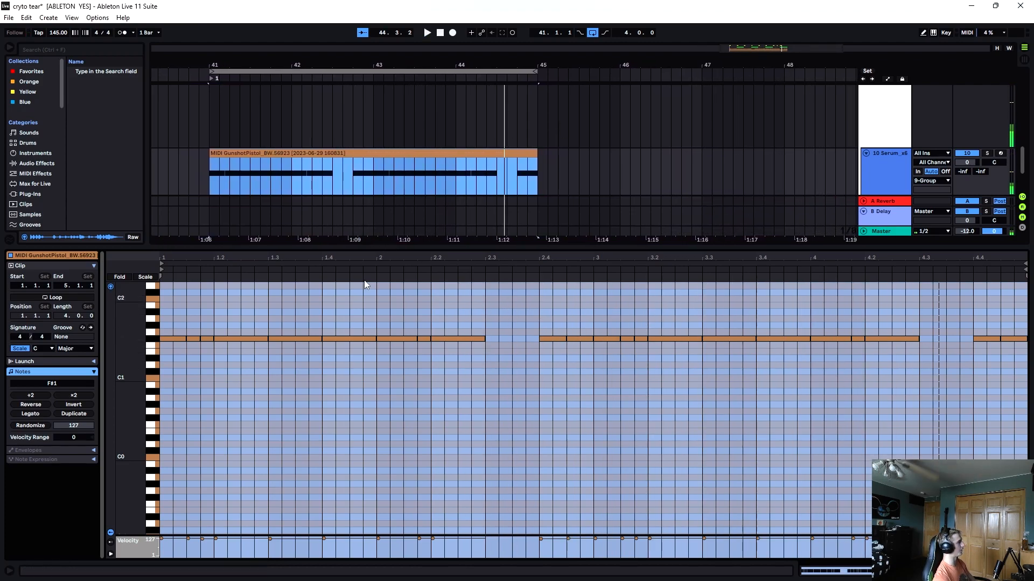
key(s)
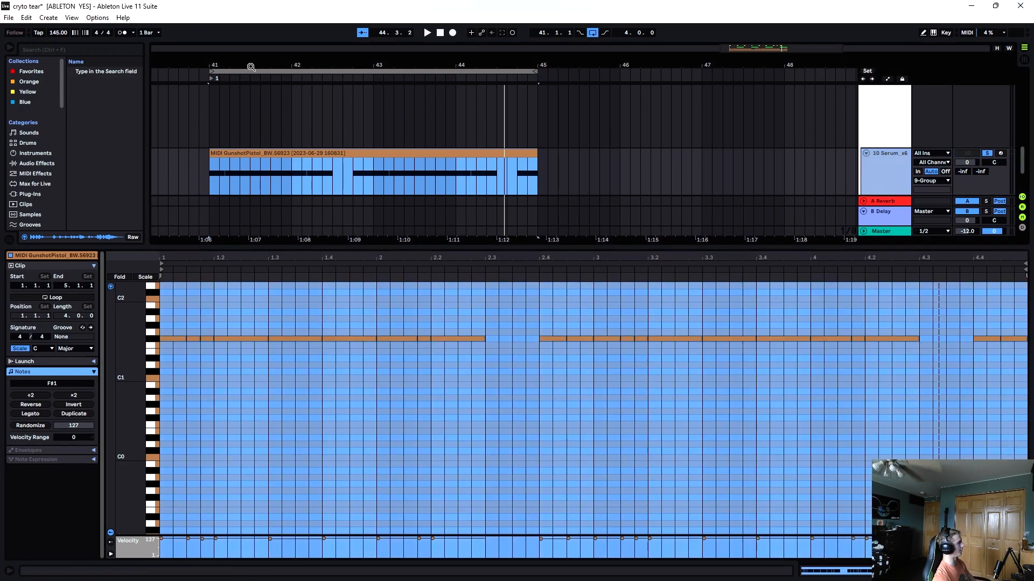
click(204, 73)
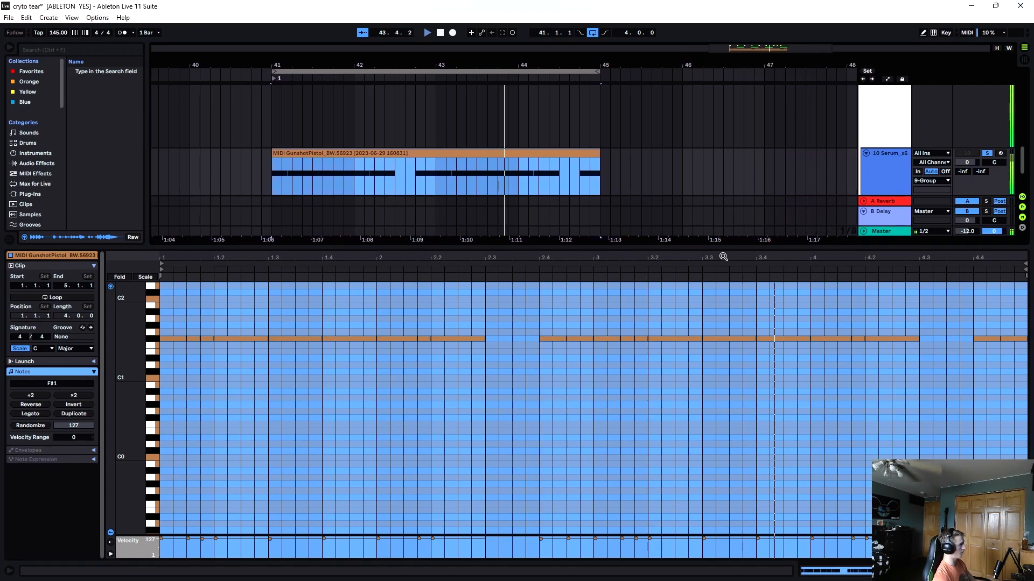
Shorten all the F#1 notes slightly together so short gaps separate them, and collapse the note editor
drag(166, 324, 972, 351)
drag(484, 340, 478, 340)
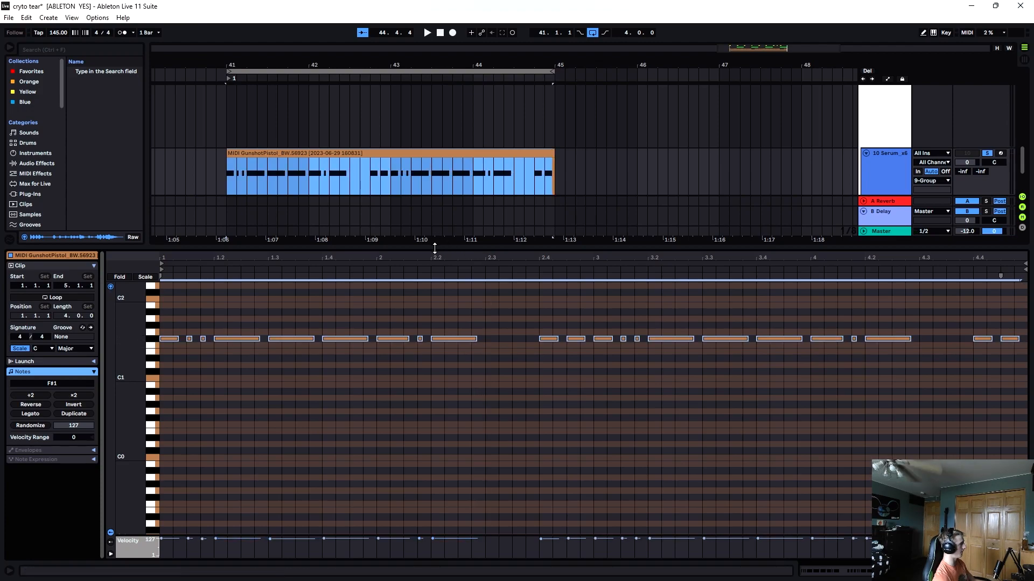
drag(434, 249, 417, 511)
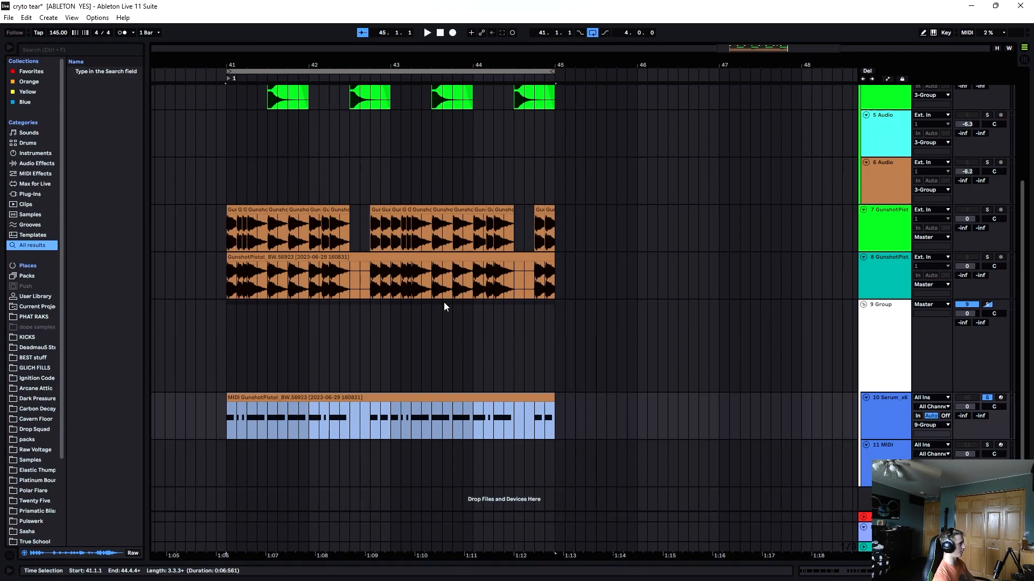
Deactivate the consolidated gunshot clip and play the four-bar MIDI clip in a loop
drag(576, 280, 211, 254)
click(228, 272)
click(239, 259)
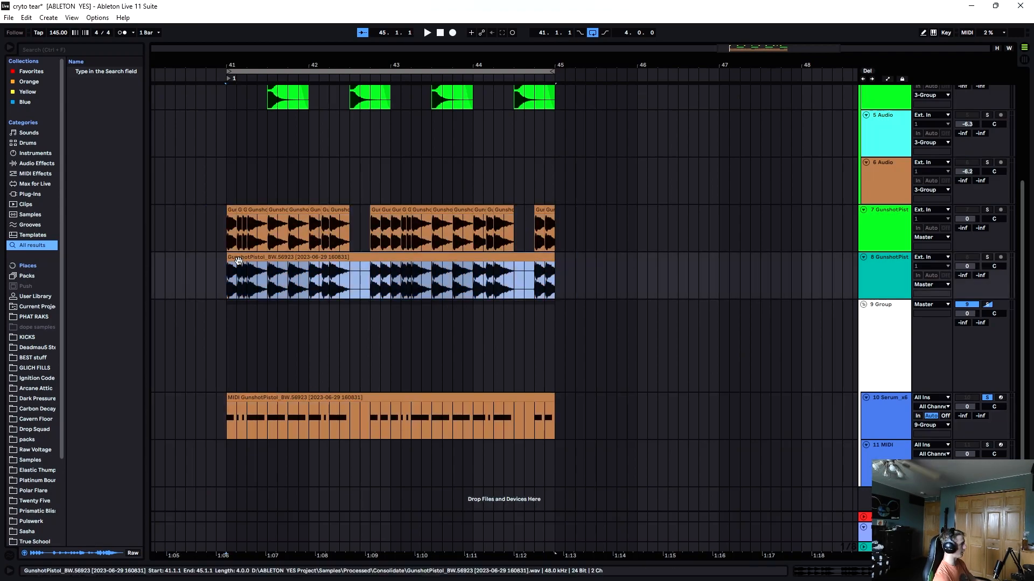
key(0)
click(257, 397)
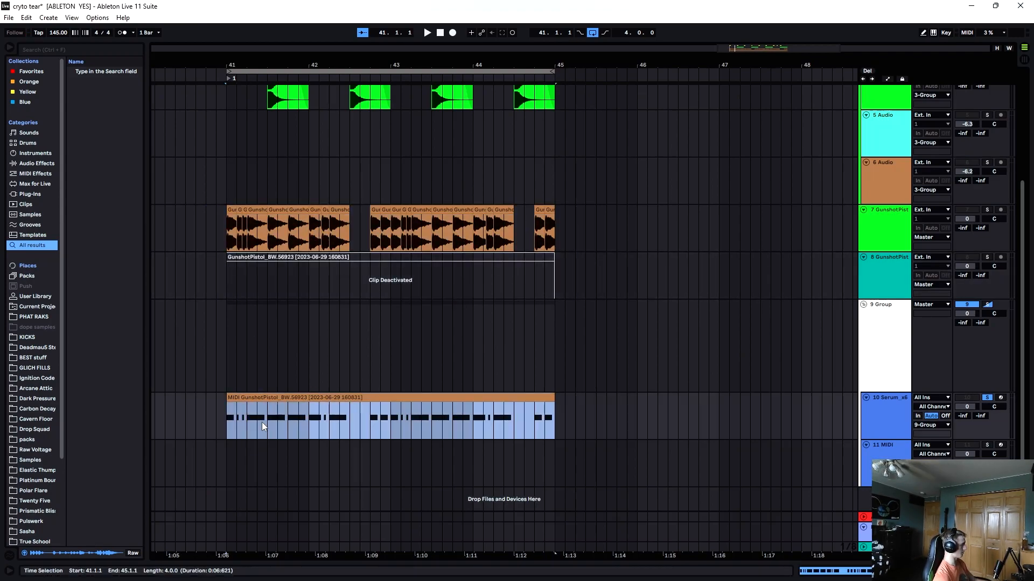
key(ctrl+l)
key(ctrl+l)
key(space)
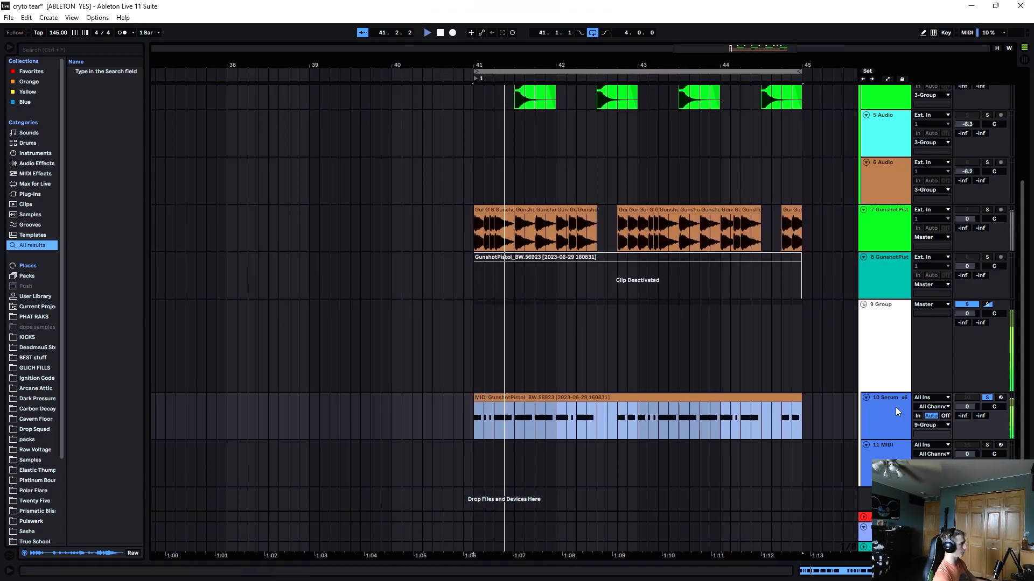
In Serum, replace oscillator A with the sub at octave -1, shape its level with a decaying LFO 1, and enable Distortion
double_click(896, 407)
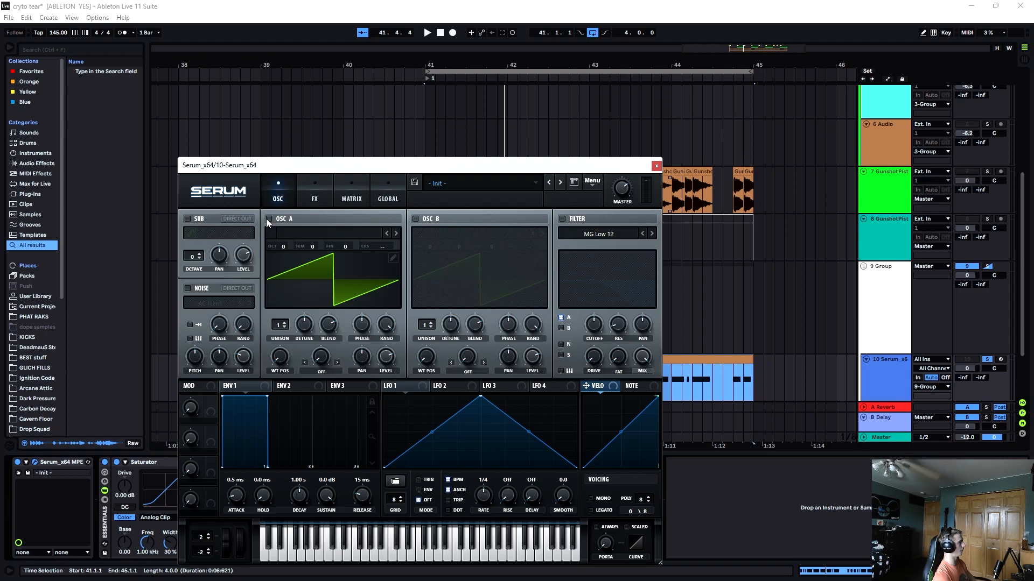
click(268, 219)
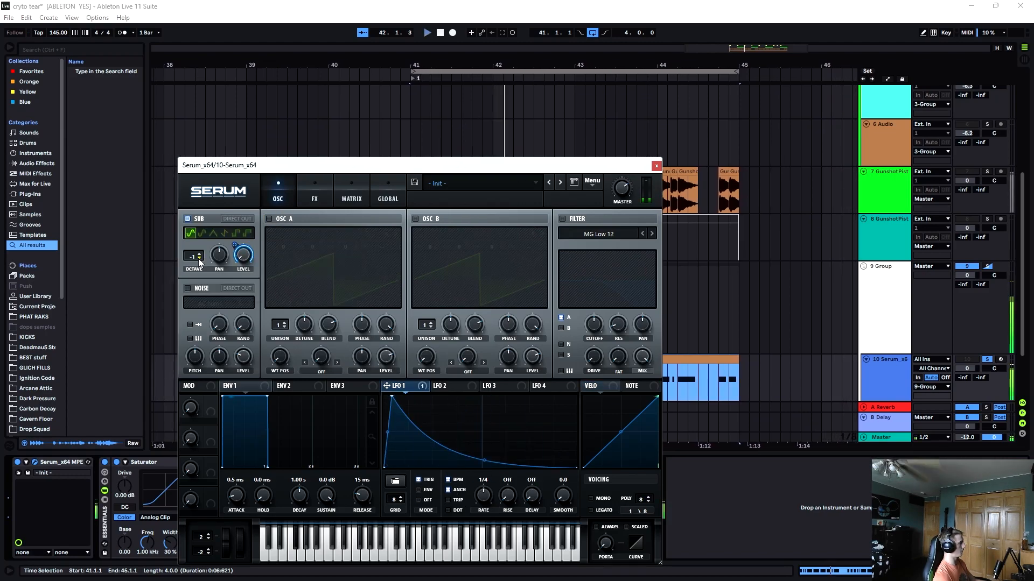
click(314, 195)
click(196, 237)
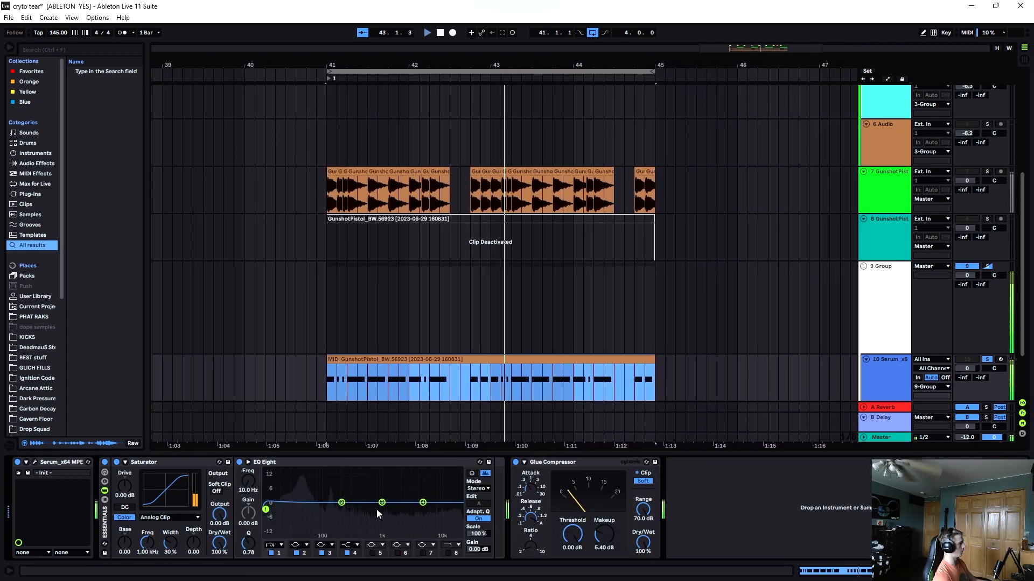
Add an OTT after the Saturator and boost EQ Eight band 2 by 4.09 dB at 42.6 Hz
right_click(788, 501)
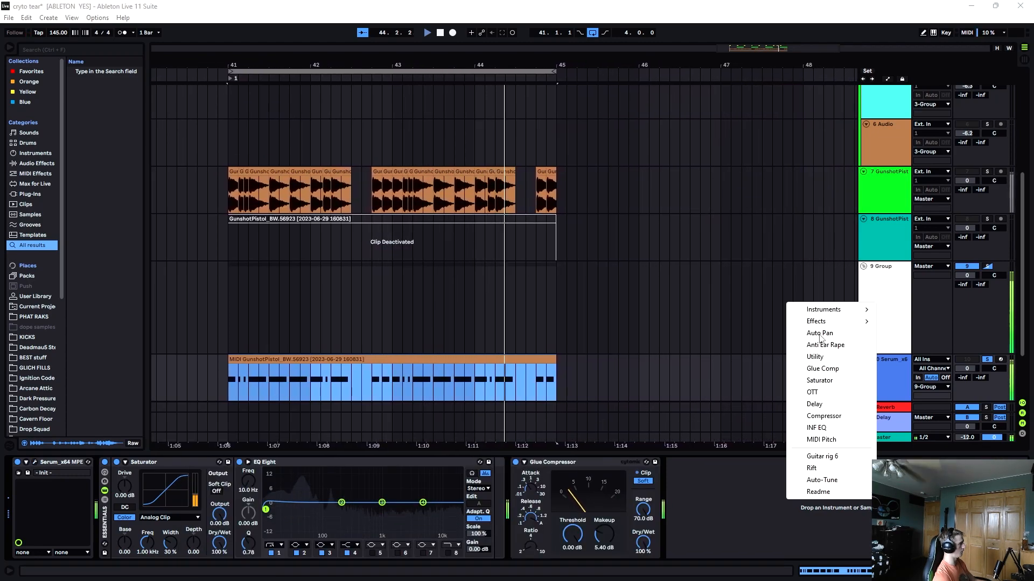
click(758, 392)
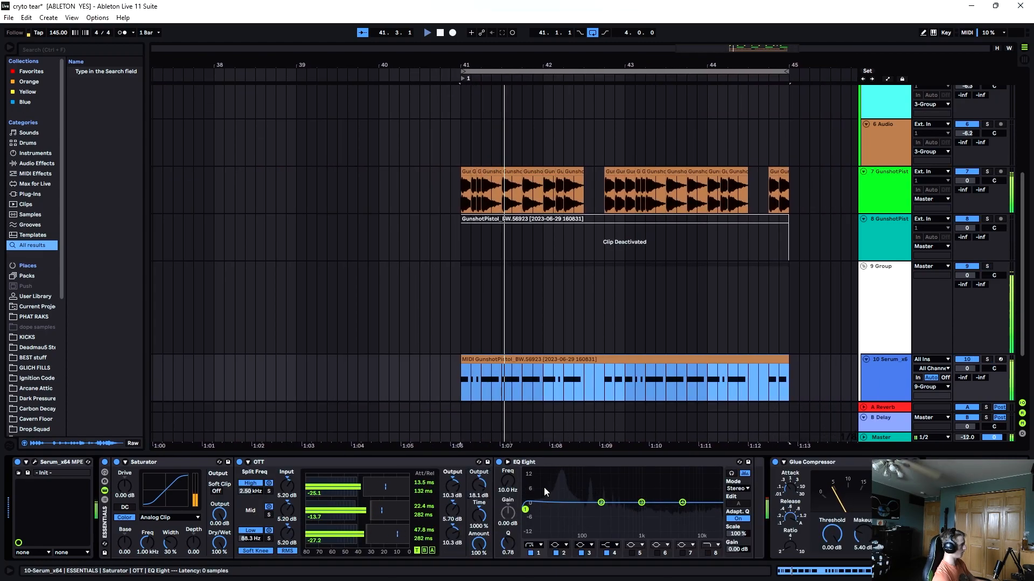
drag(601, 502, 561, 493)
drag(561, 495, 561, 494)
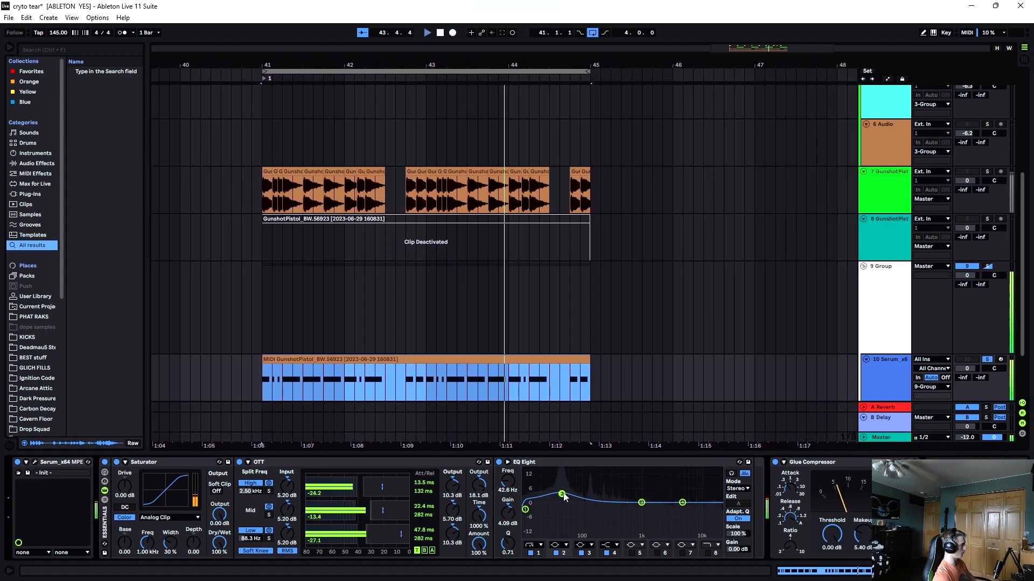
Duplicate the Serum track and low-pass the original at 93.8 Hz with EQ Eight band 8
key(space)
click(886, 377)
key(ctrl+d)
click(871, 327)
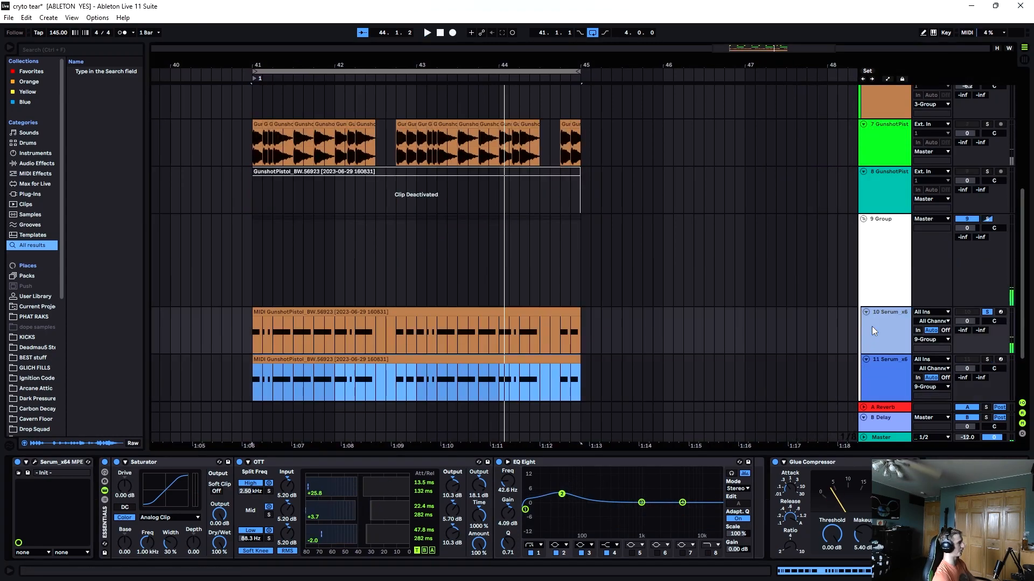
click(709, 553)
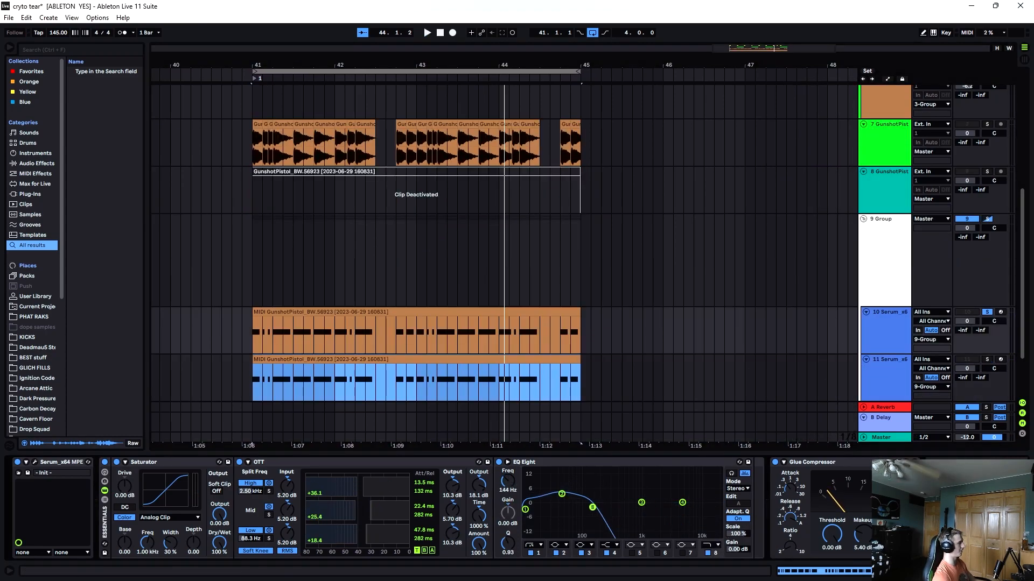
Solo the duplicated Serum track and high-pass it at 1.19 kHz with EQ Eight band 1
click(871, 382)
key(s)
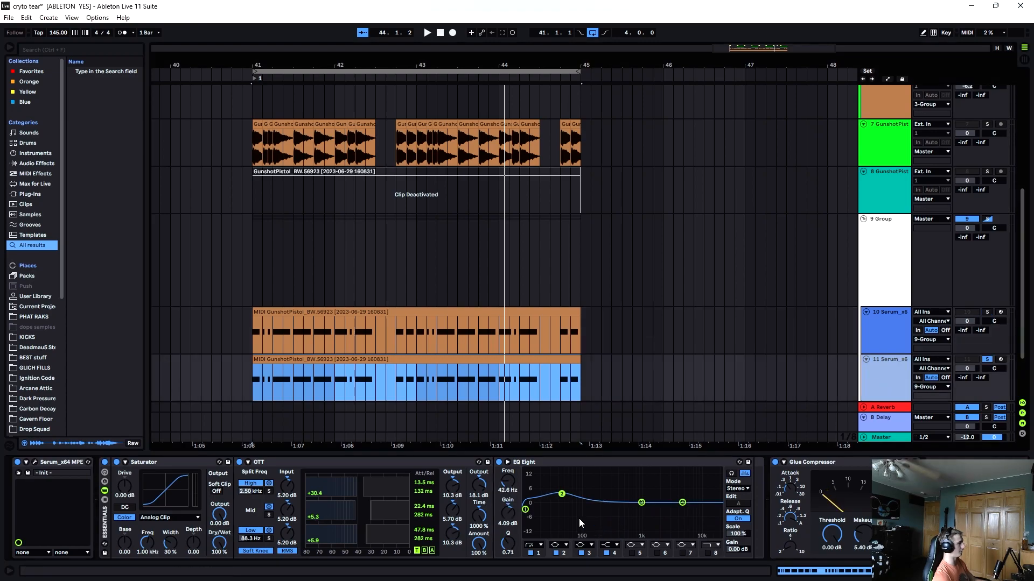
drag(526, 510, 643, 520)
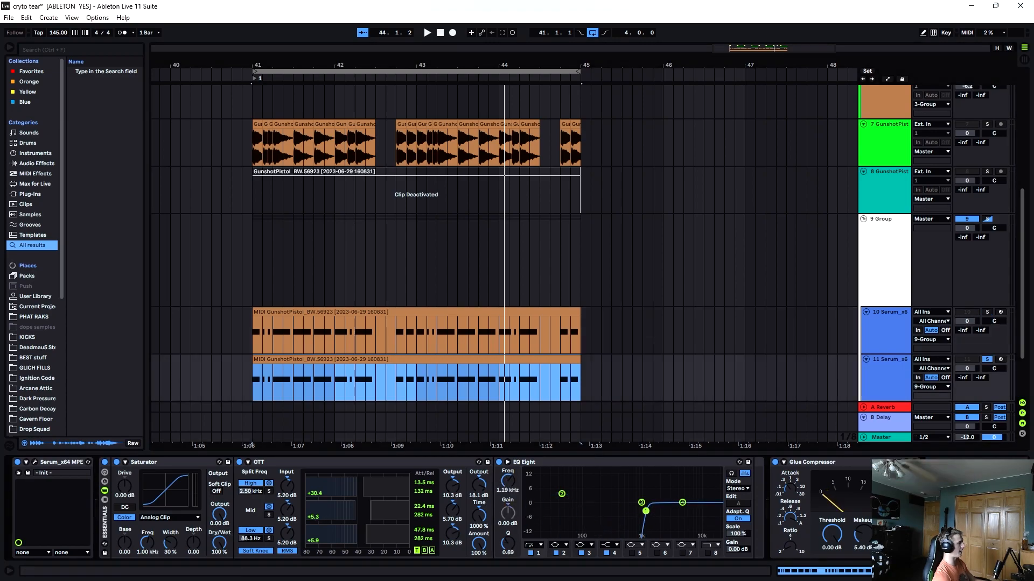
Enable Hyper/Dimension in the duplicate's Serum with the Dimension mix at about 18%, and play the layer from the start
click(34, 462)
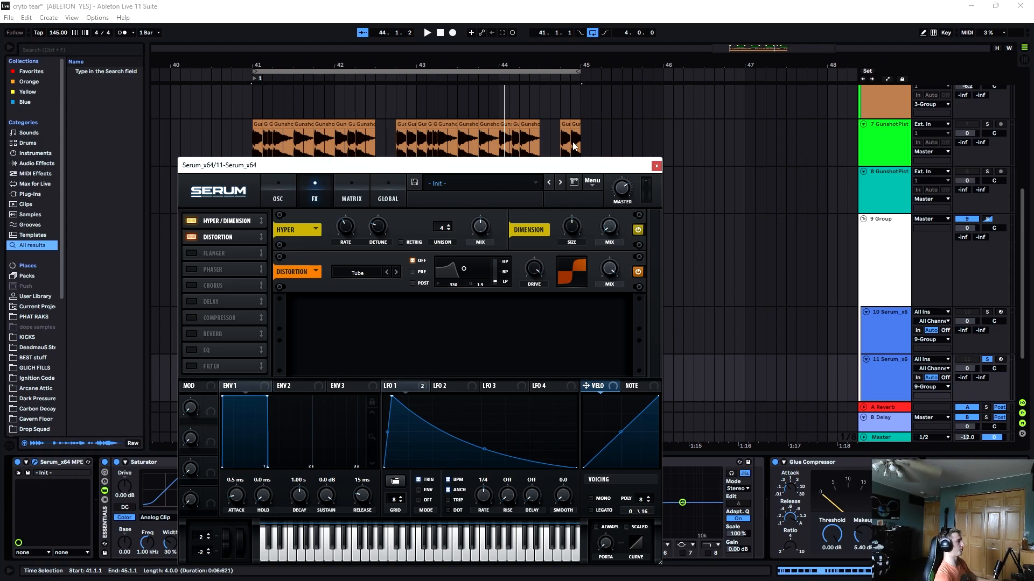
key(space)
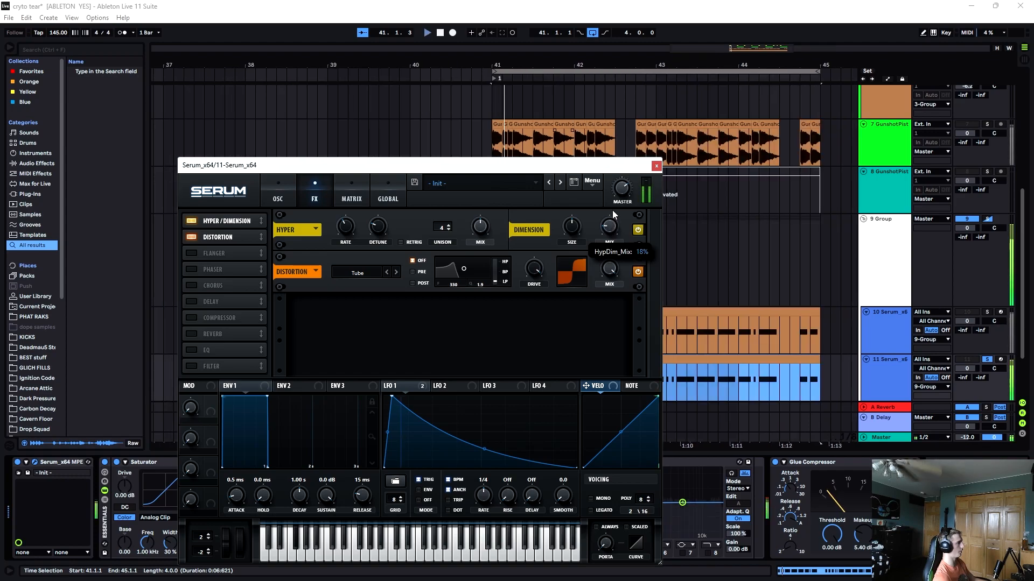
click(656, 166)
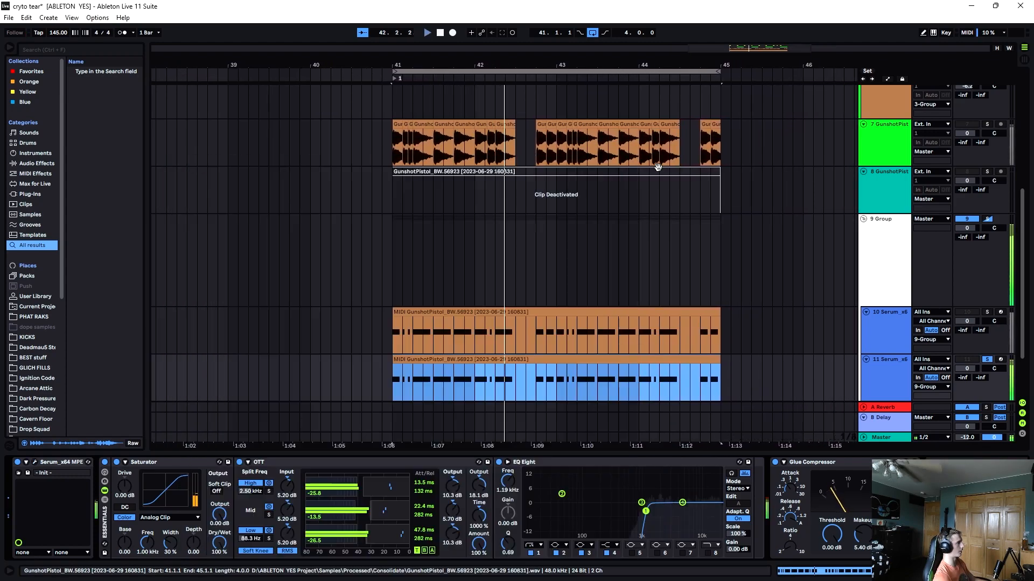
click(336, 76)
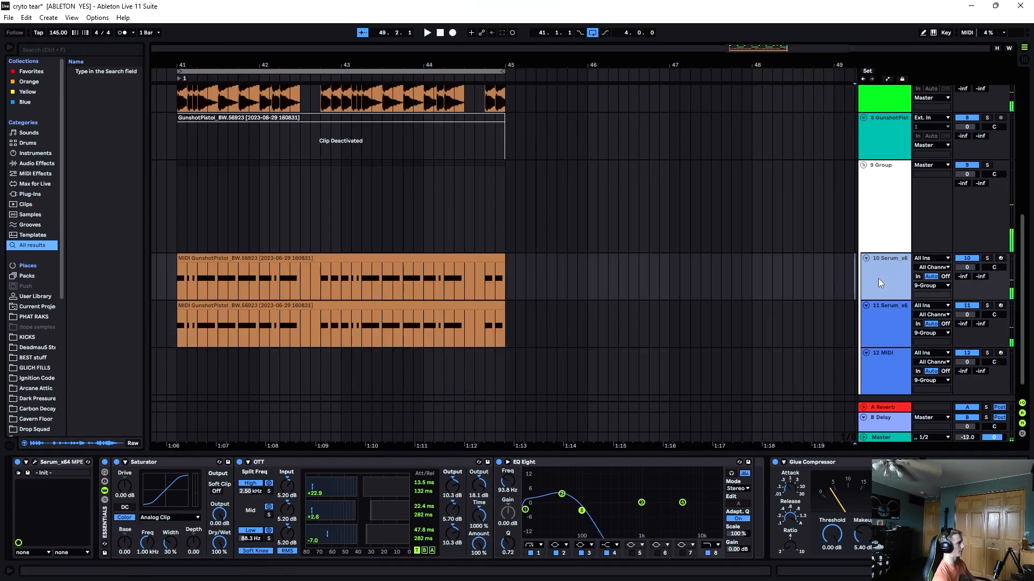
Duplicate the low-passed Serum track within the group and select the lowest of the three Serum tracks
key(ctrl+d)
click(762, 324)
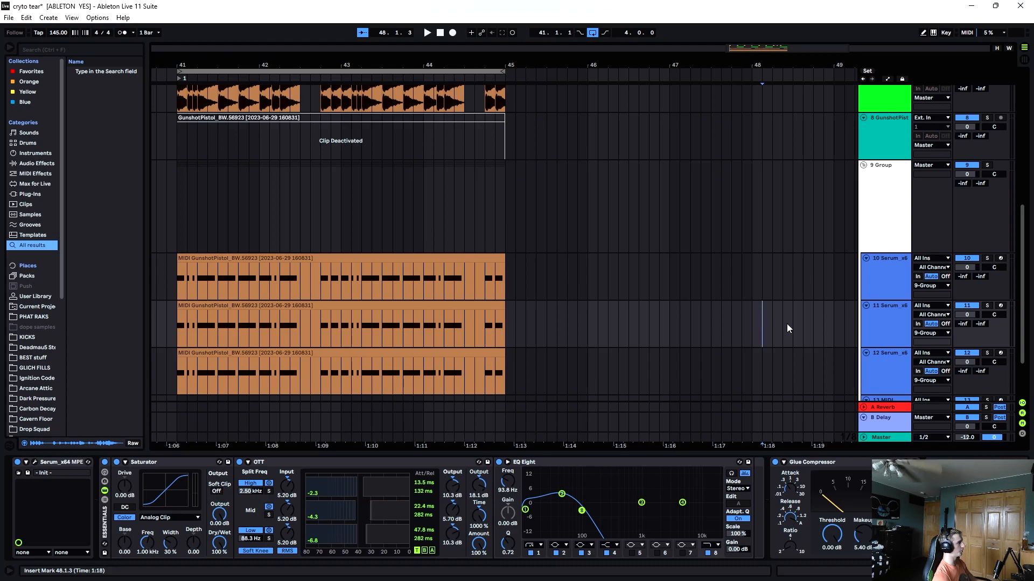
scroll(888, 401, down, 1)
click(885, 343)
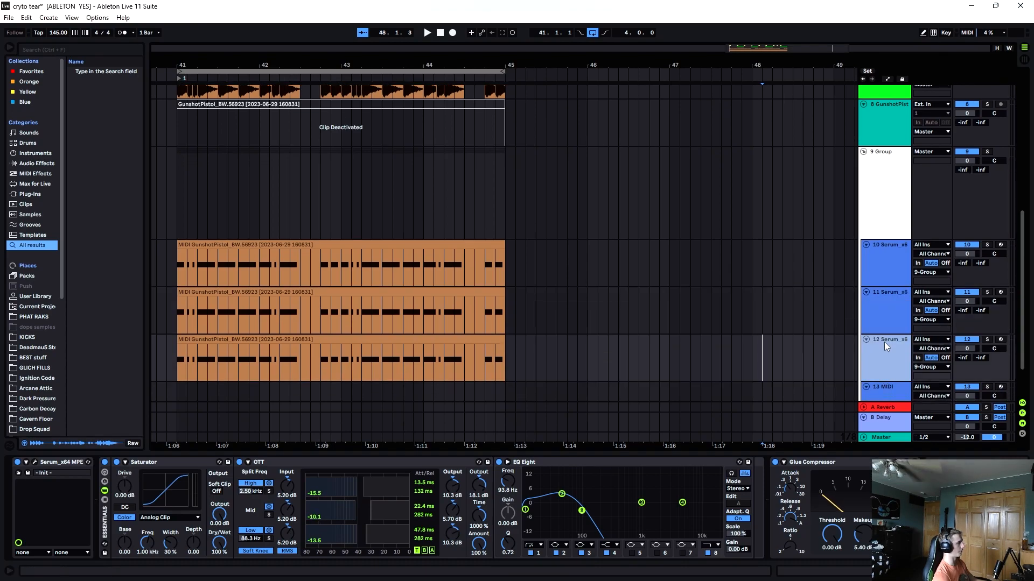
Play the soloed third Serum track from bar 41 and move EQ Eight's low-pass band to the upper end of the spectrum
click(165, 78)
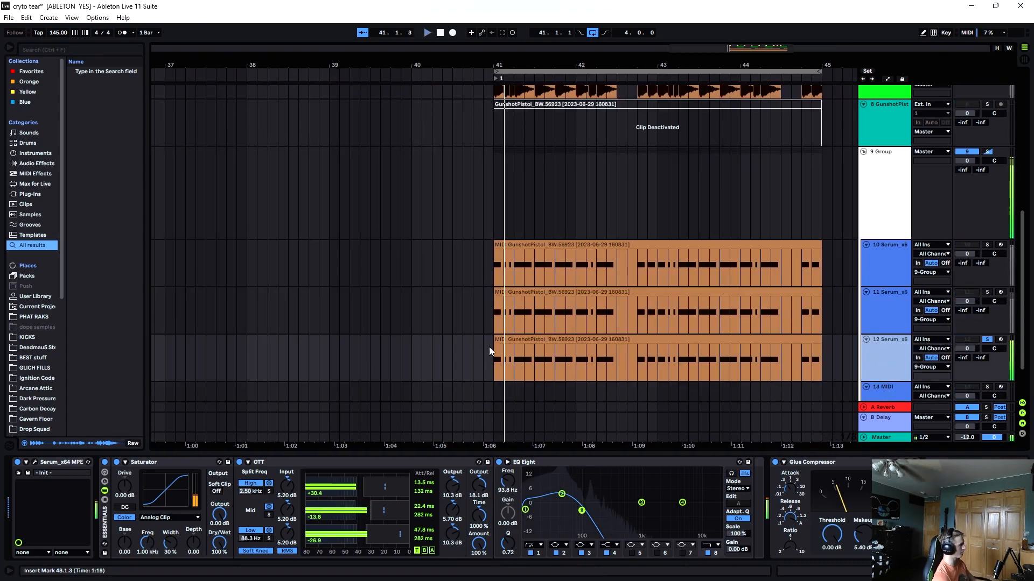
drag(581, 510, 719, 510)
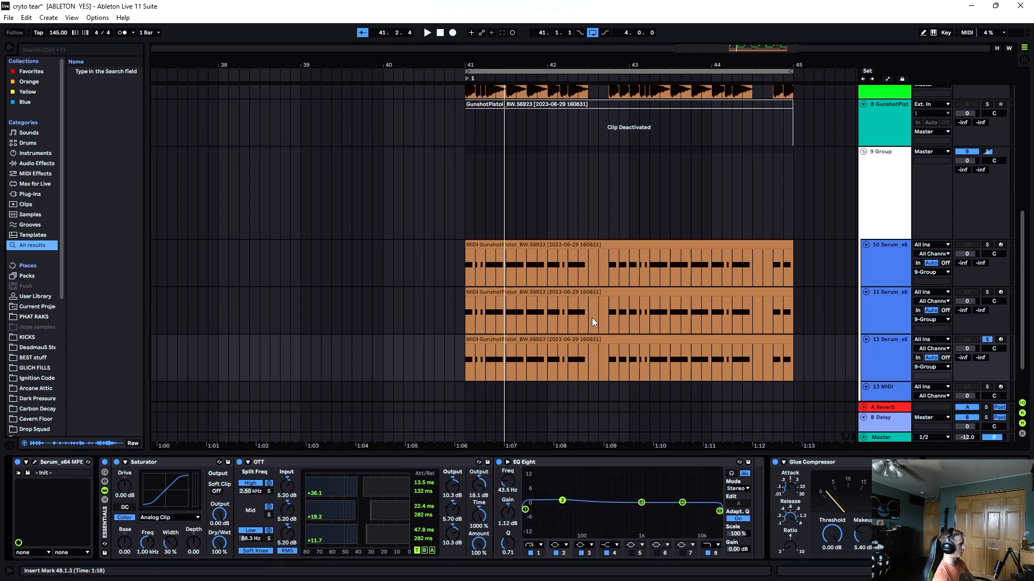
Load the Reesey Mess 3 wavetable into Serum's Osc A, set octave -2 and 9 unison voices, and disable the noise oscillator
click(526, 338)
mouse_move(340, 272)
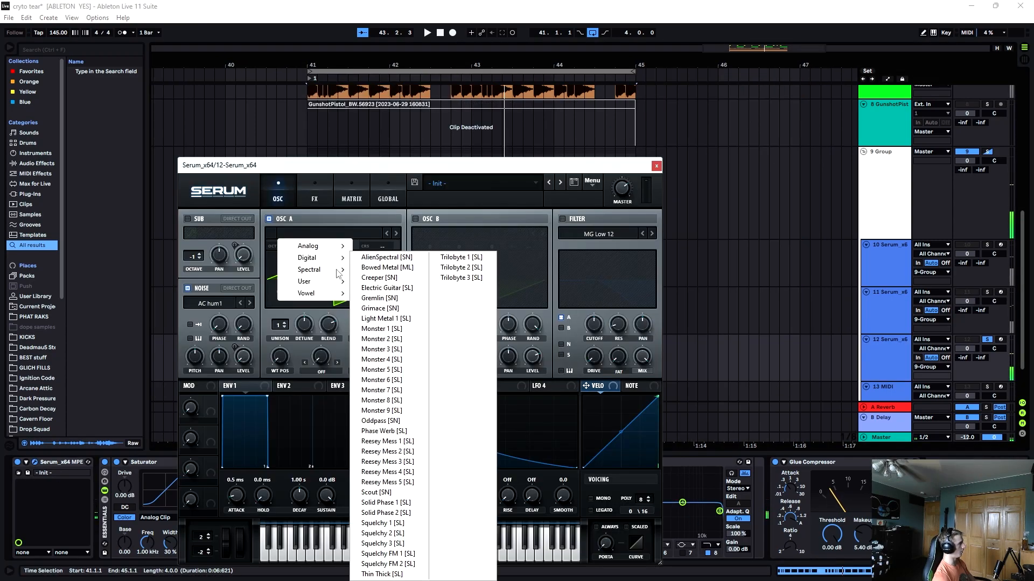
click(403, 464)
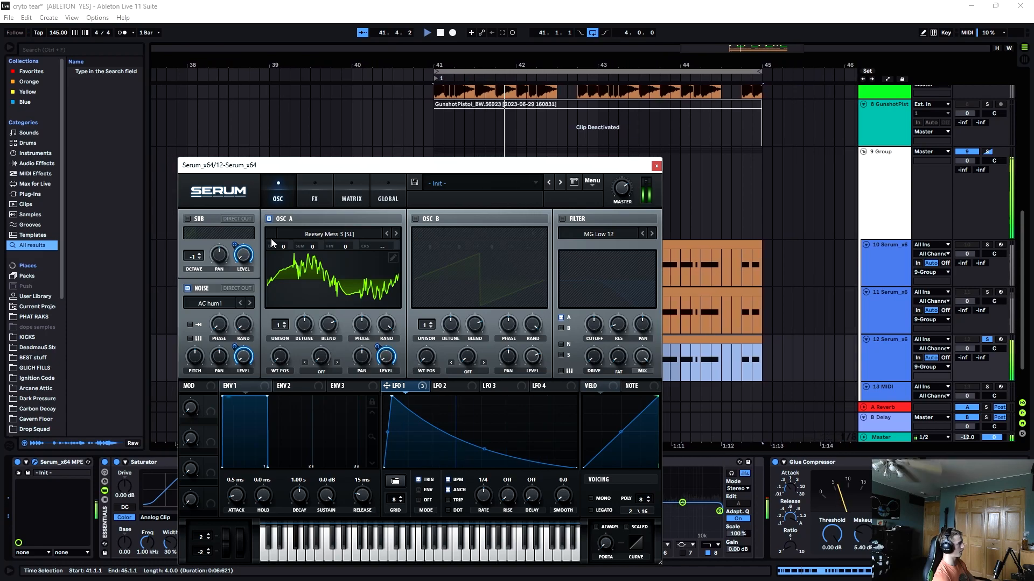
drag(280, 247, 274, 263)
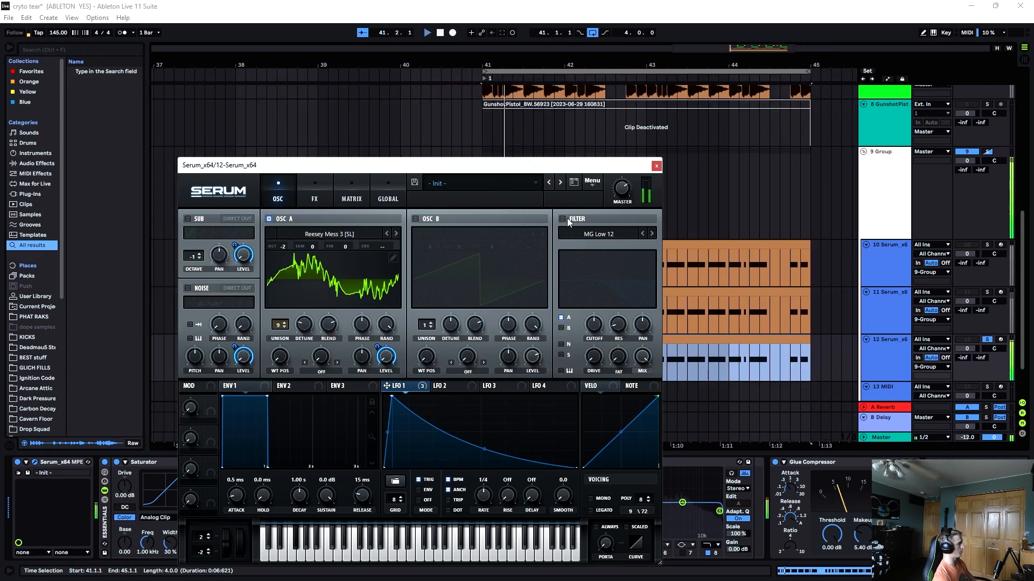
Try Serum's filter with the Combs type
click(563, 218)
click(597, 233)
mouse_move(592, 281)
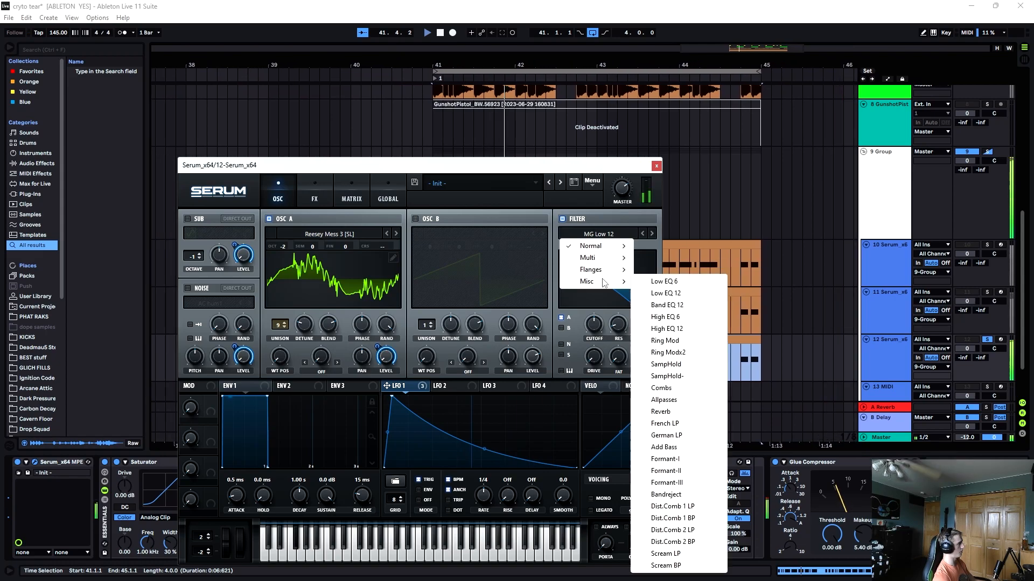
click(679, 389)
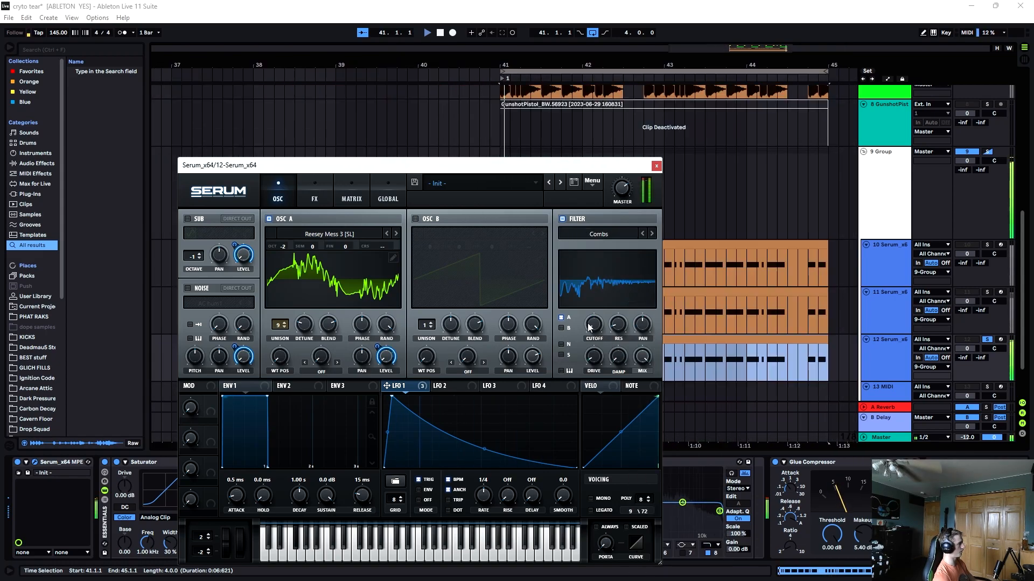
Set Serum's filter type to Ring Mod, compare the sound with the filter bypassed, and close the synth window
click(563, 218)
click(605, 235)
mouse_move(593, 281)
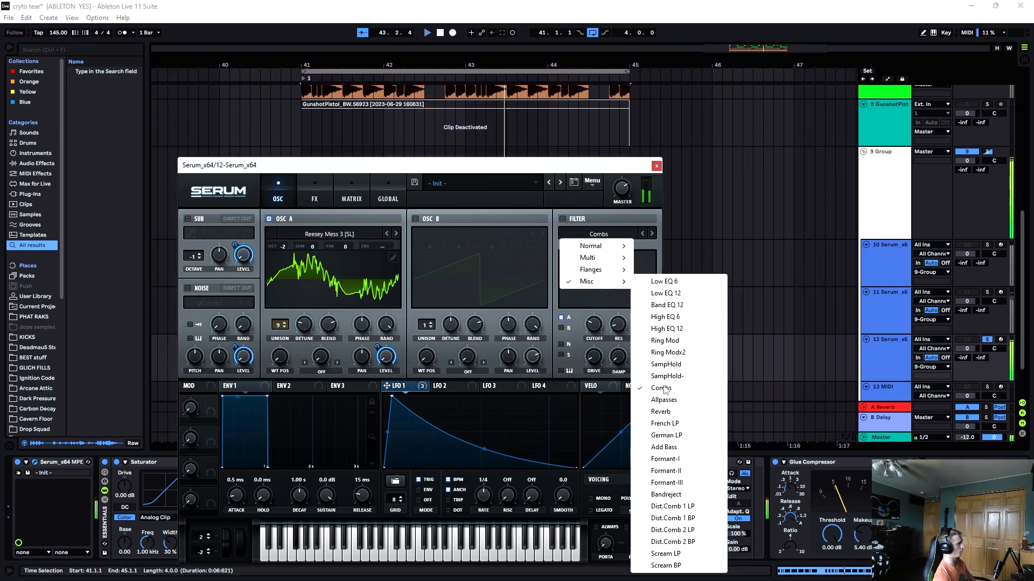
click(670, 341)
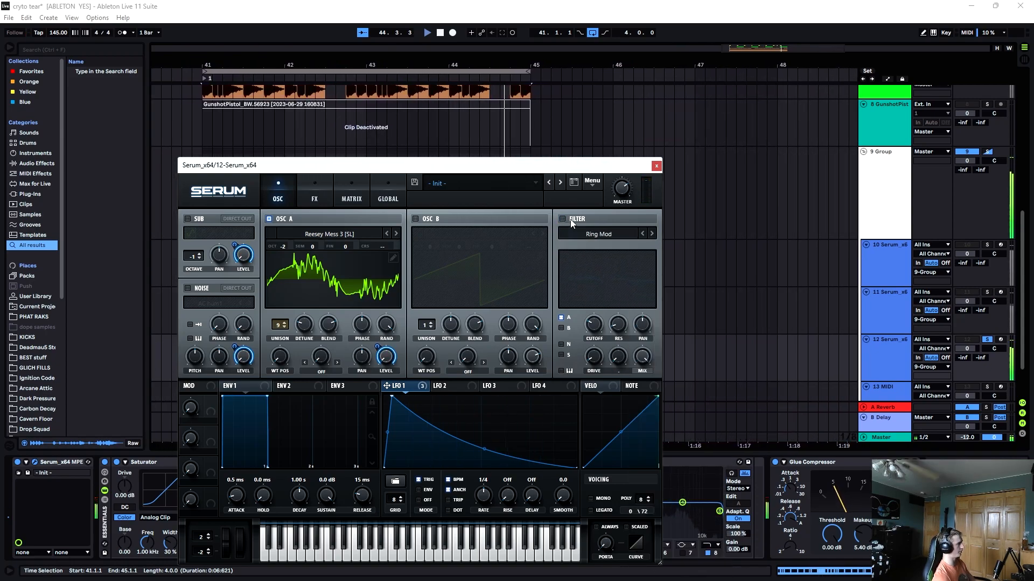
click(655, 167)
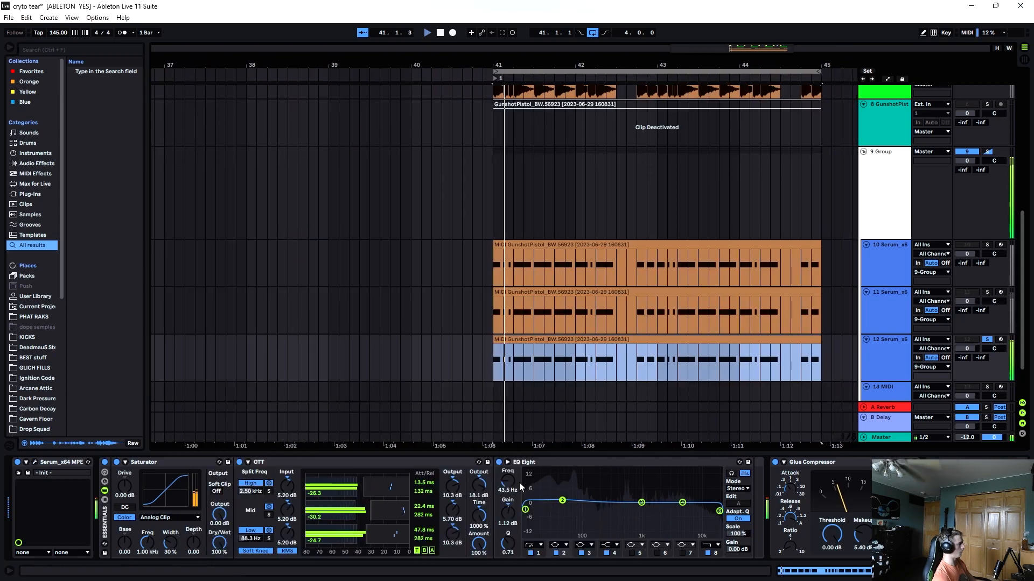
Add four Disperser devices between the Saturator and OTT, and high-pass the layer at 119 Hz in EQ Eight
key(space)
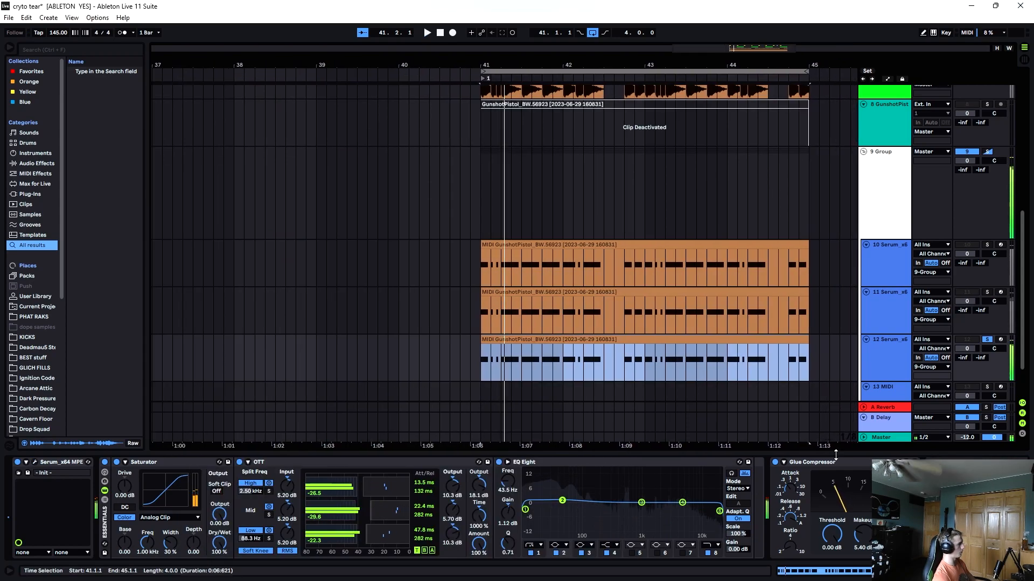
right_click(945, 512)
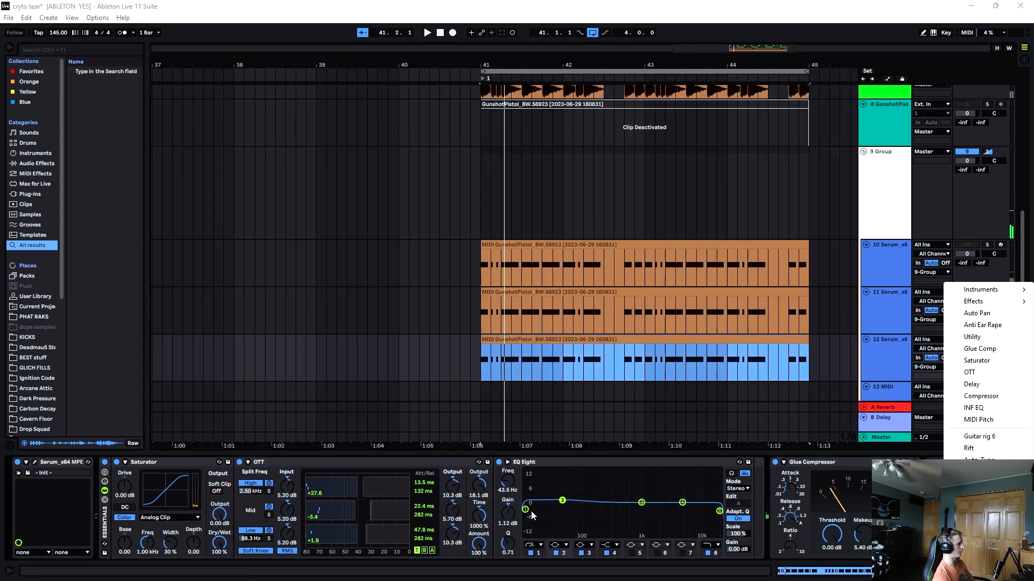
key(Escape)
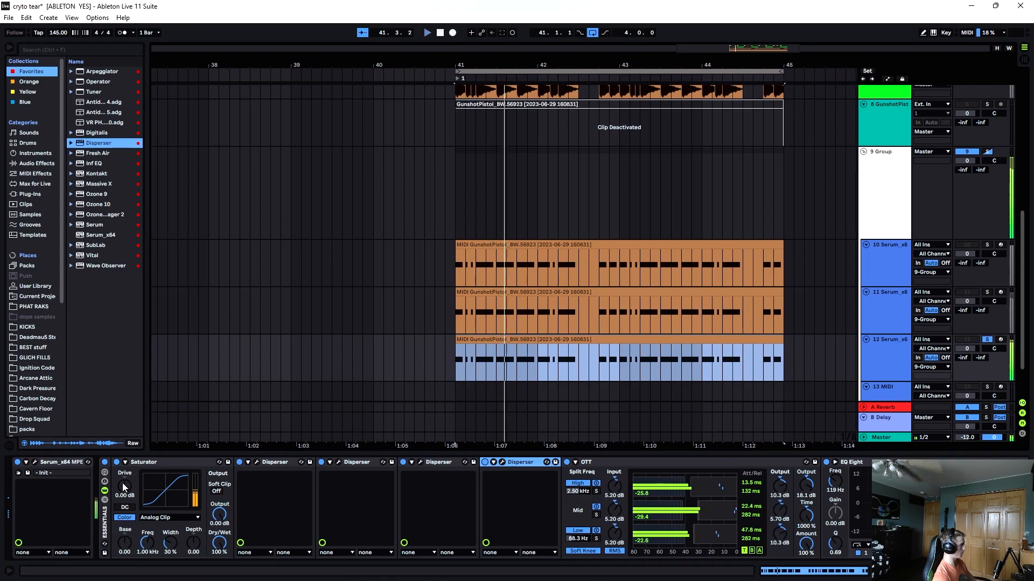
Adjust the Ring Mod cutoff and enable Serum's Osc B at octave -2 with LFO 1 modulating its level
click(35, 462)
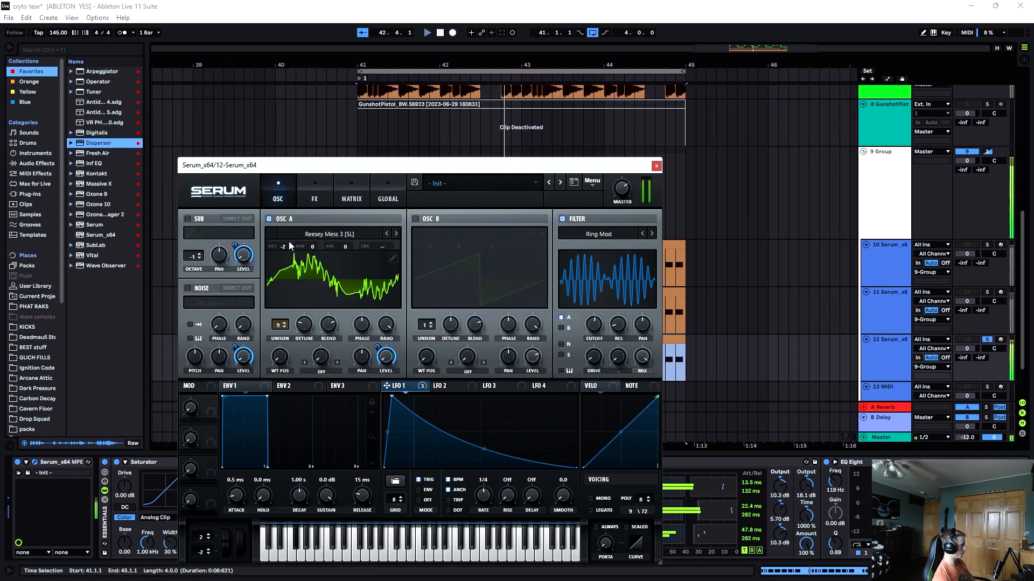
mouse_move(592, 324)
mouse_down()
mouse_move(592, 345)
mouse_move(598, 289)
mouse_move(594, 323)
mouse_up()
click(415, 219)
drag(386, 385, 542, 361)
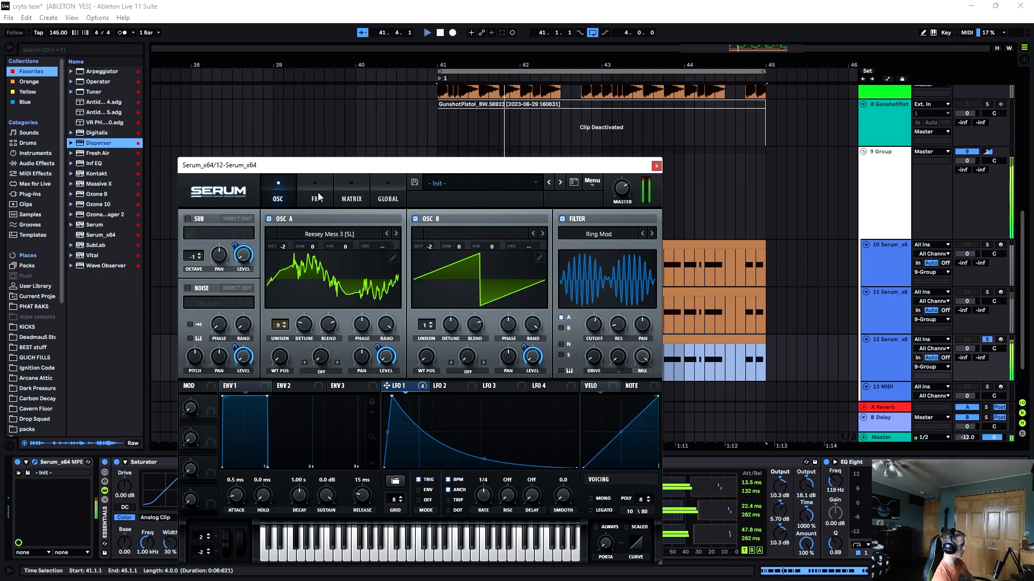
click(318, 193)
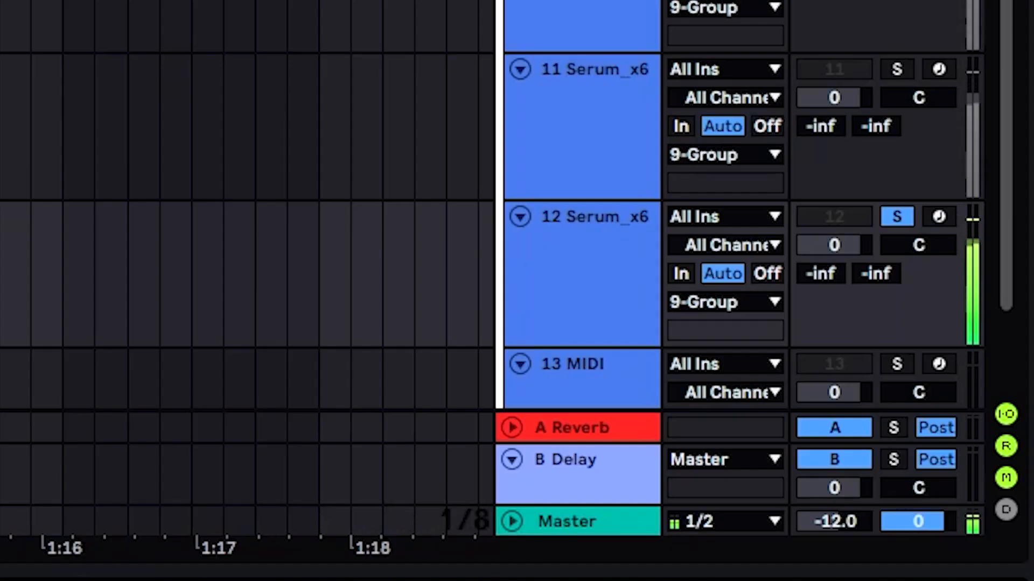
Add a second OTT and soothe2 to the third Serum track, placing soothe2 after EQ Eight and before the Glue Compressor
right_click(760, 127)
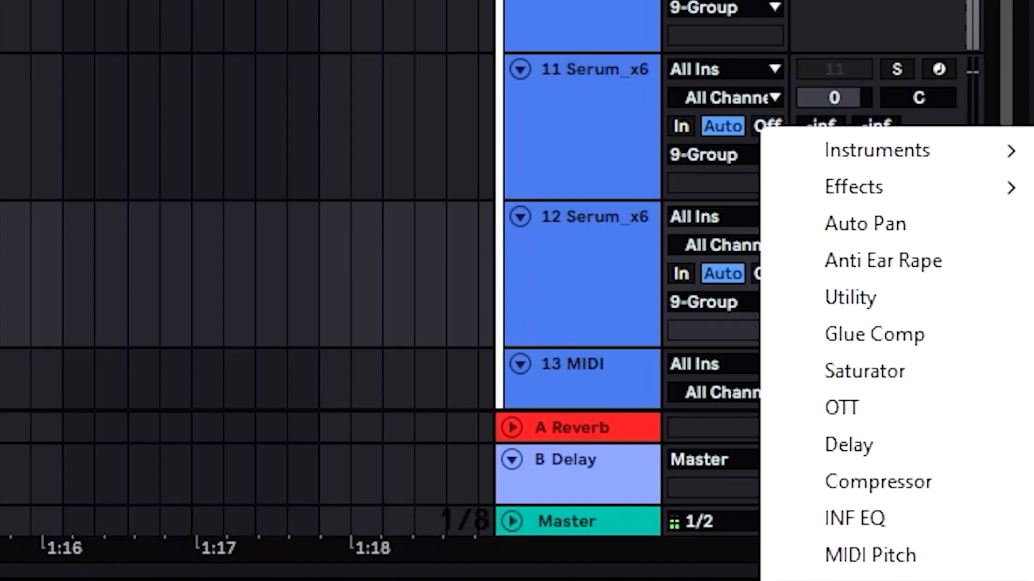
click(820, 439)
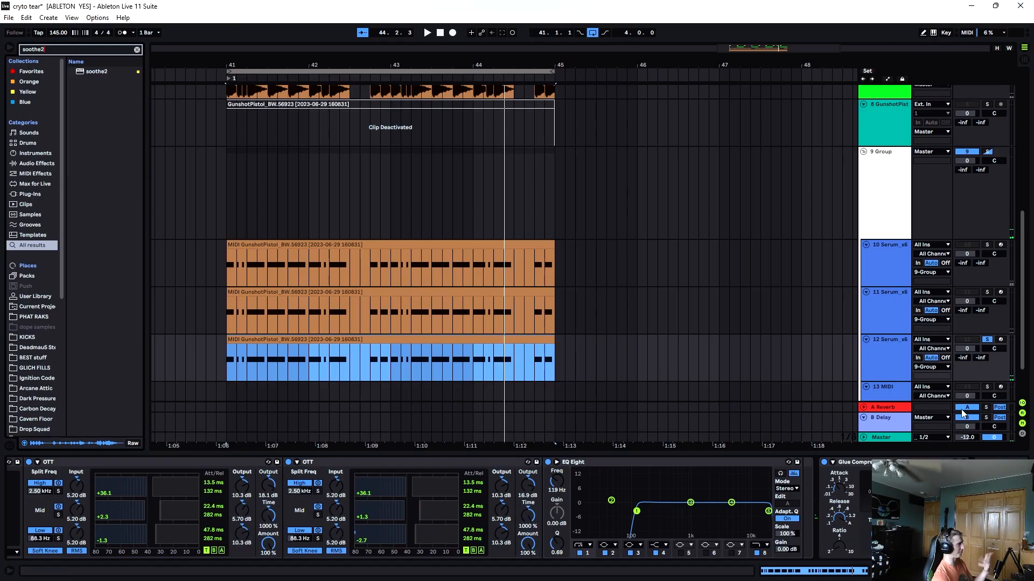
key(Return)
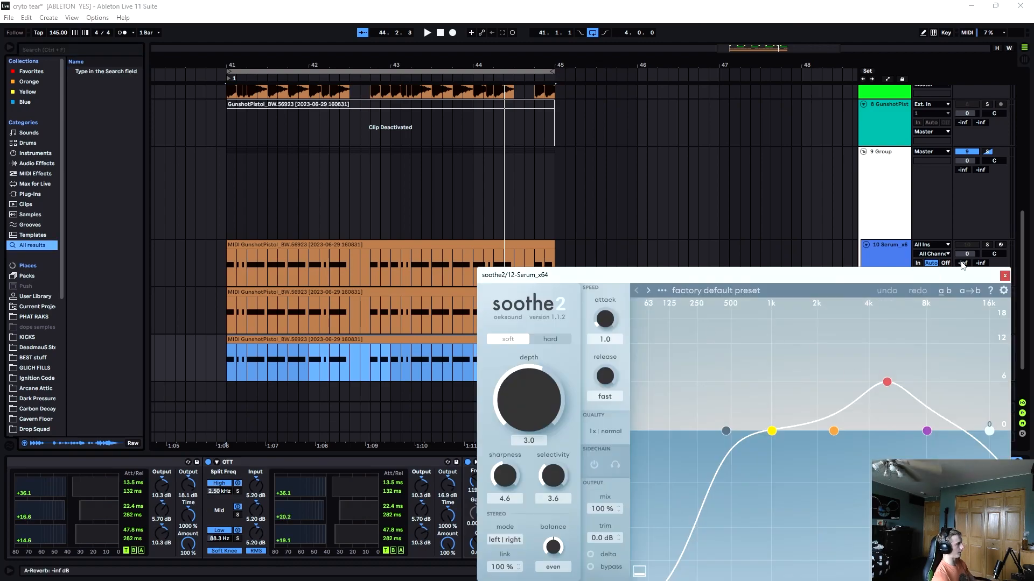
click(1002, 275)
drag(934, 462, 761, 466)
Check soothe2's reduction during playback, unsolo the third Serum track and play the full drop
key(space)
click(760, 464)
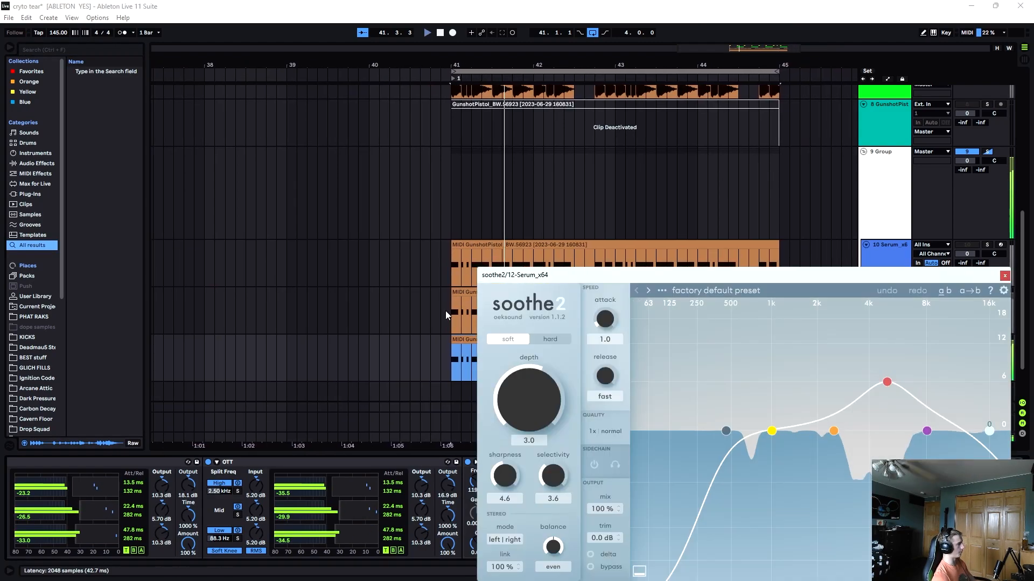
click(1004, 275)
key(space)
key(s)
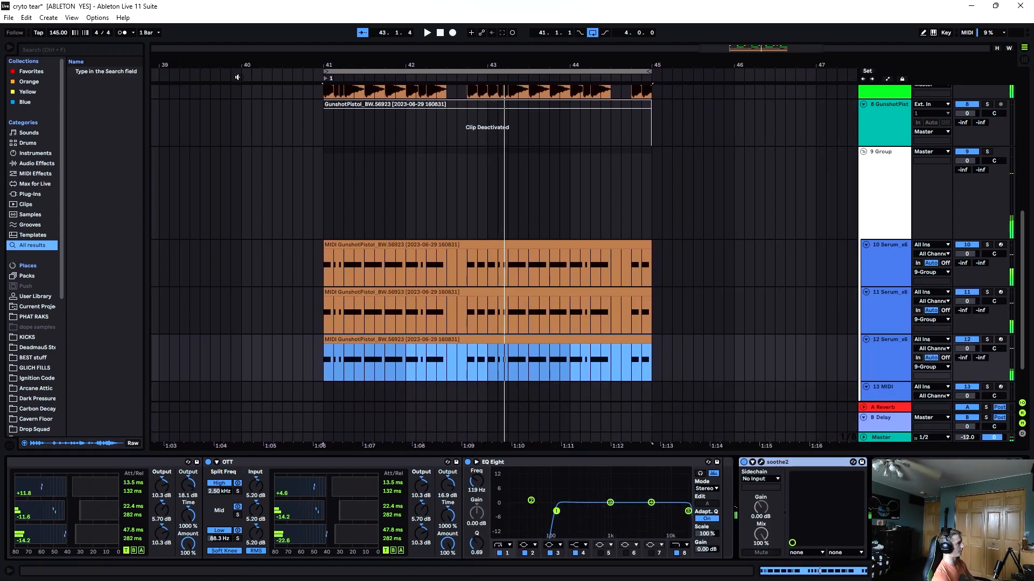
key(space)
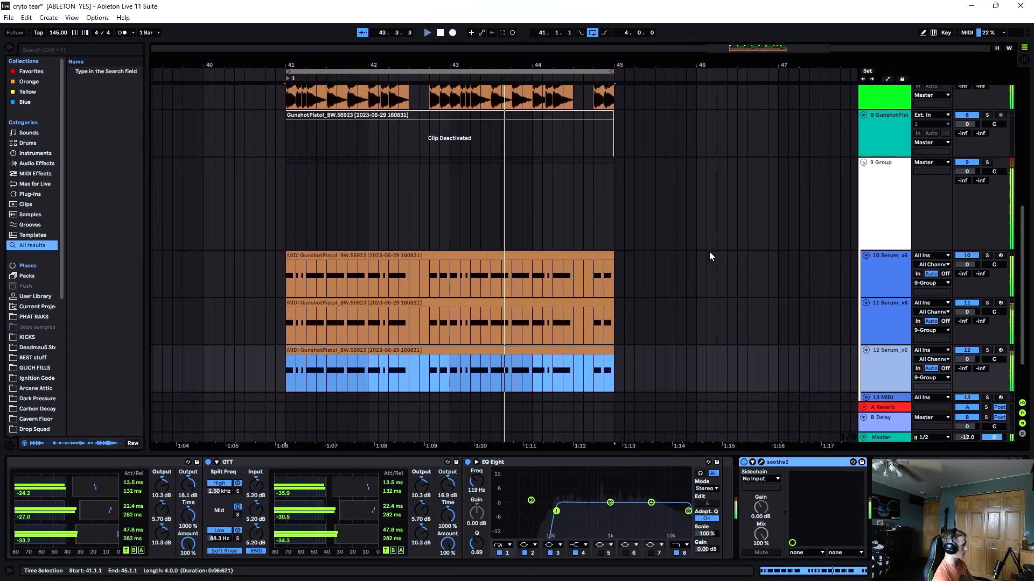
Lower the volume of the chopped gunshot track to -4.4 dB
scroll(708, 251, up, 5)
click(889, 194)
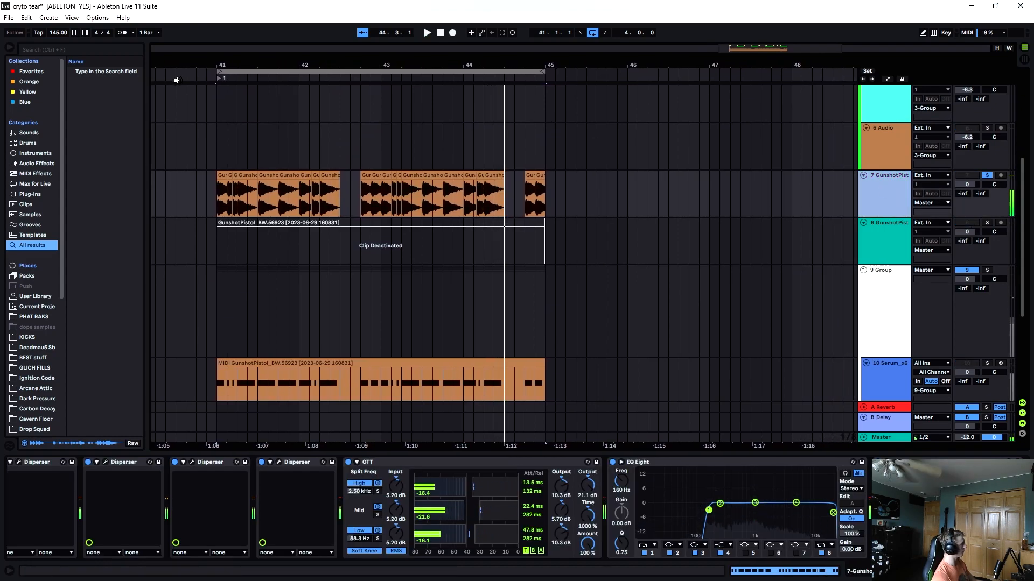
drag(962, 186, 961, 197)
Solo the third Serum track, raise Osc A to octave -1, and set the first OTT's overall output to 24.0 dB
key(s)
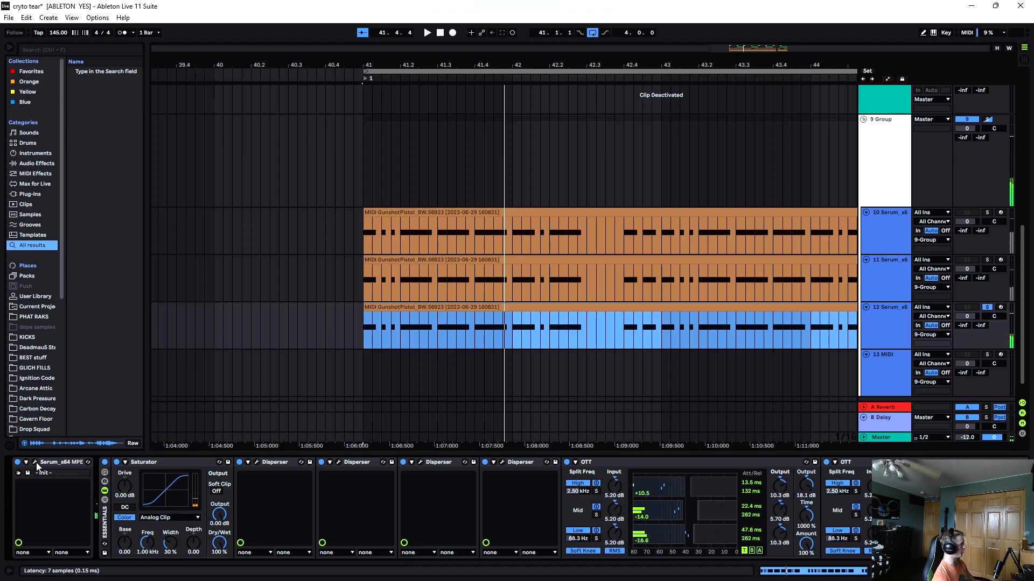
click(35, 463)
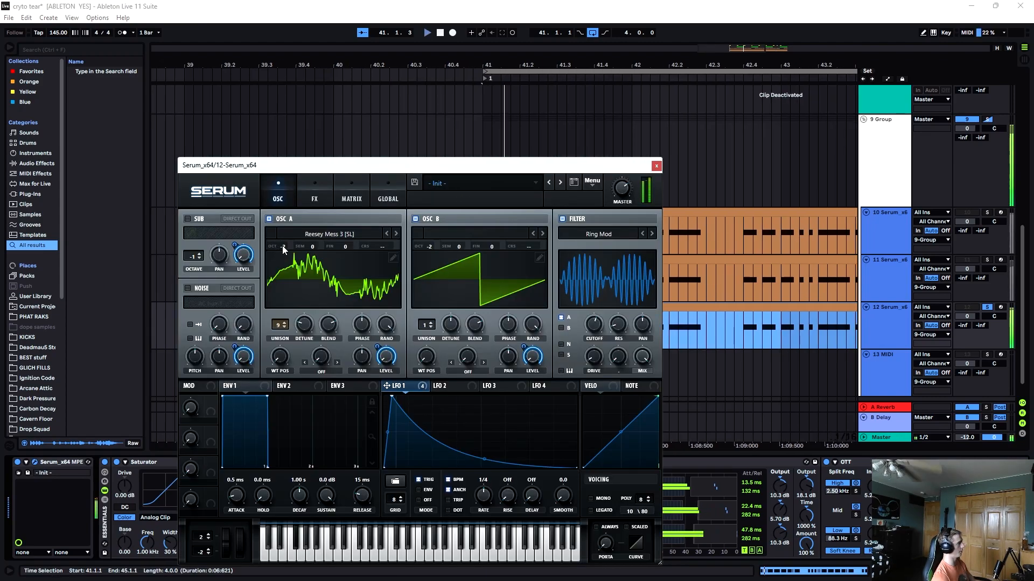
mouse_move(282, 245)
mouse_down()
mouse_move(292, 222)
mouse_move(291, 250)
mouse_up()
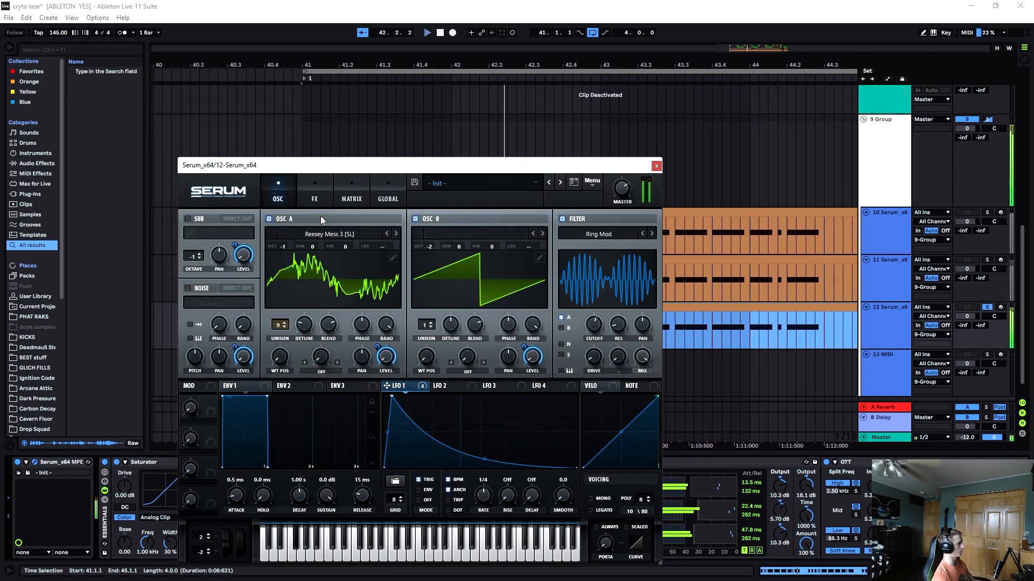
click(326, 194)
click(656, 166)
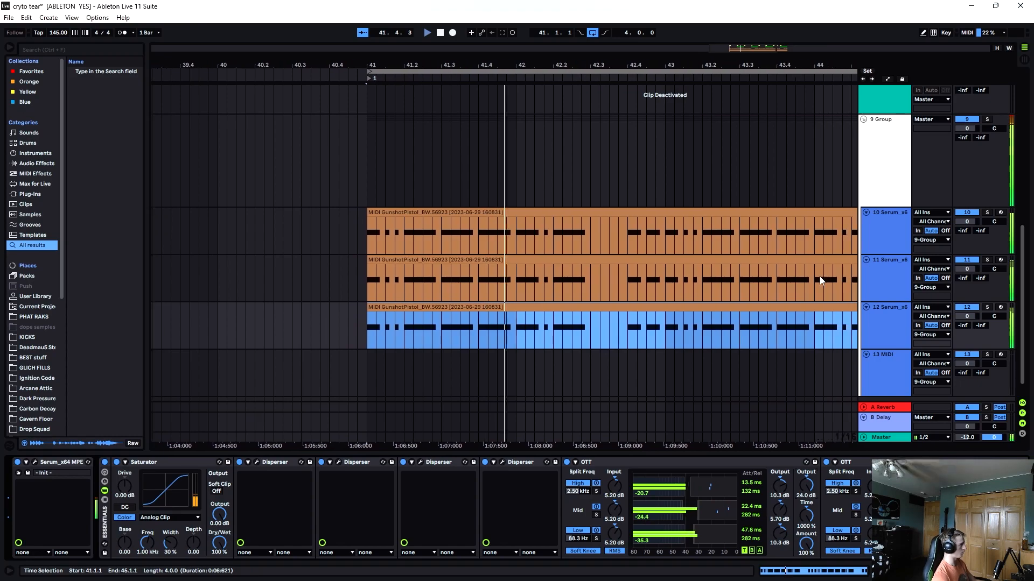
Solo the third Serum track again, boost 1.21 kHz by 3.10 dB in EQ Eight, and set soothe2's depth to 1.0
click(899, 329)
key(s)
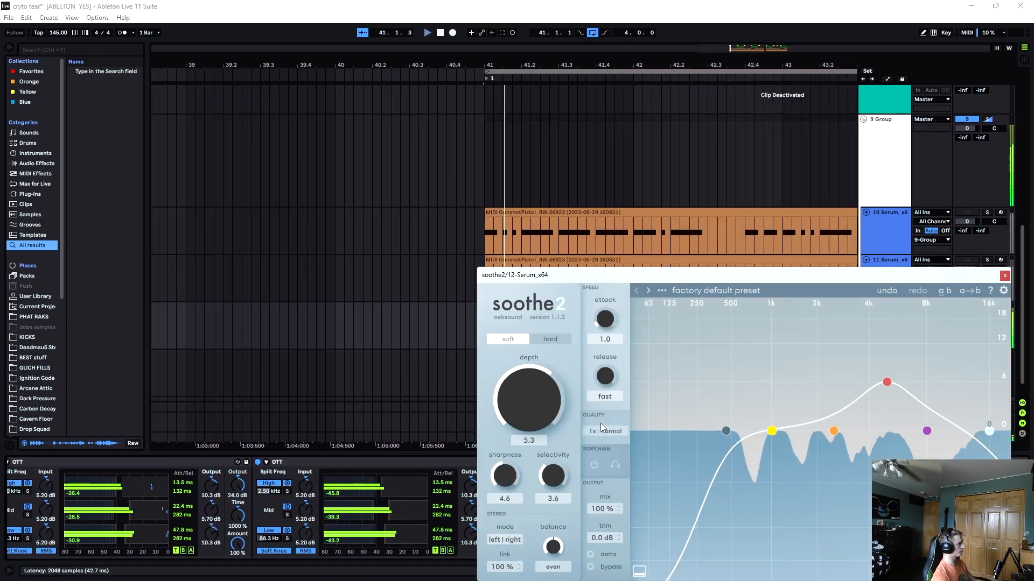
drag(537, 414, 532, 425)
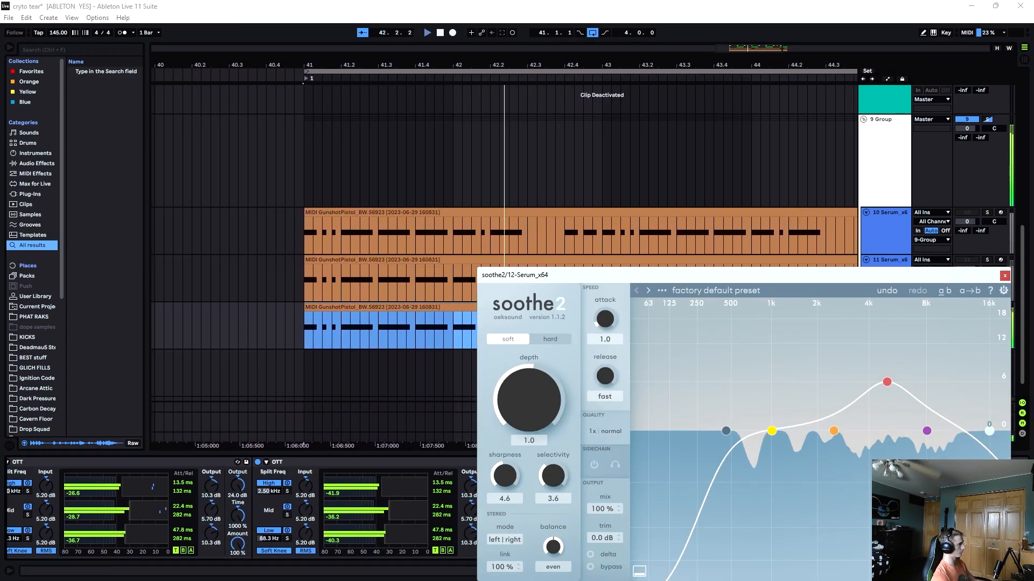
click(1004, 276)
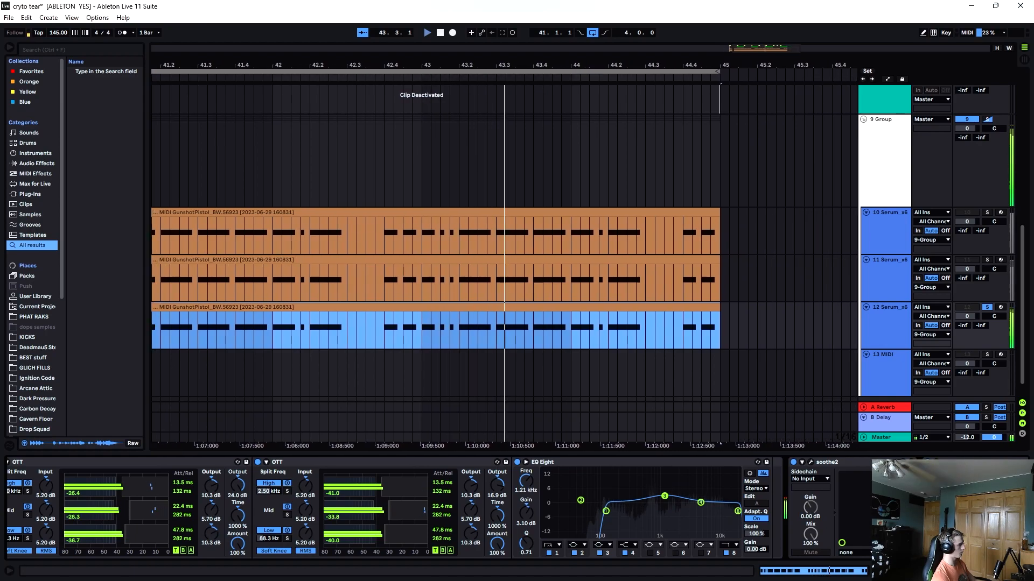
Select the second Serum track and clear the solo so all tracks play
click(871, 269)
key(s)
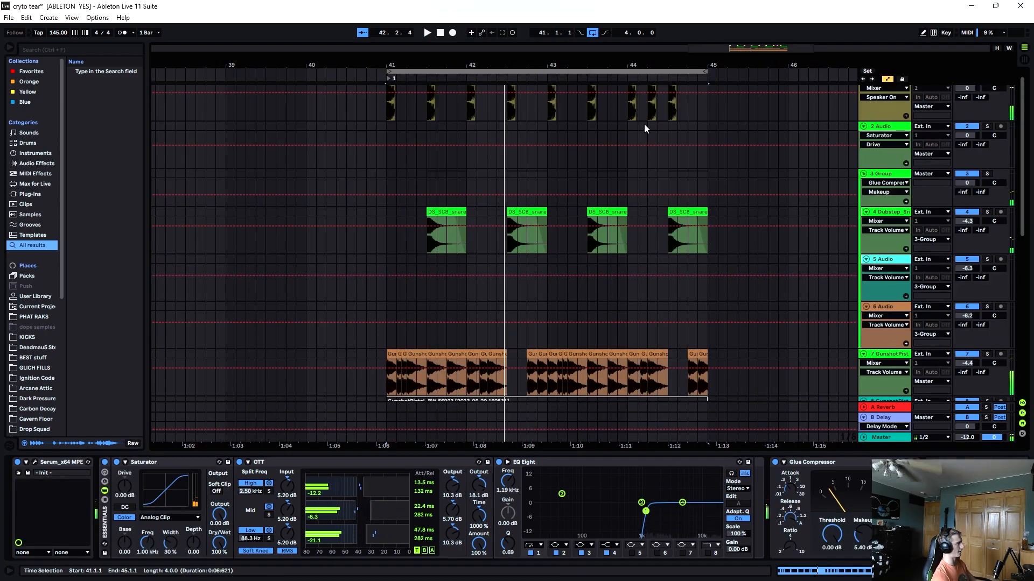
Copy the bass group's Utility gain duck from 44.1 to 44.2 to match the extra kick
scroll(649, 124, down, 2)
scroll(650, 121, up, 2)
click(647, 123)
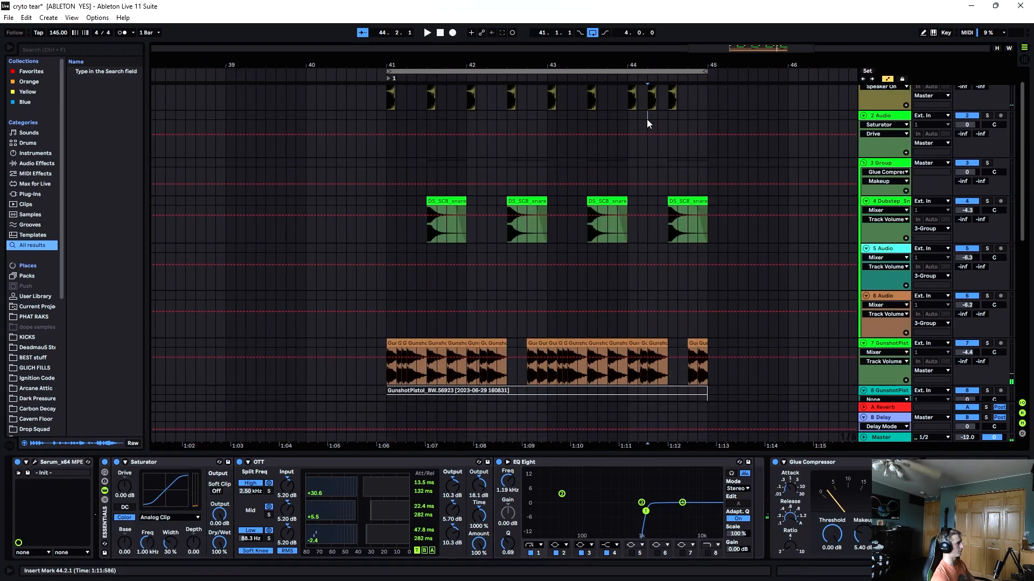
drag(647, 406, 640, 404)
scroll(637, 323, down, 4)
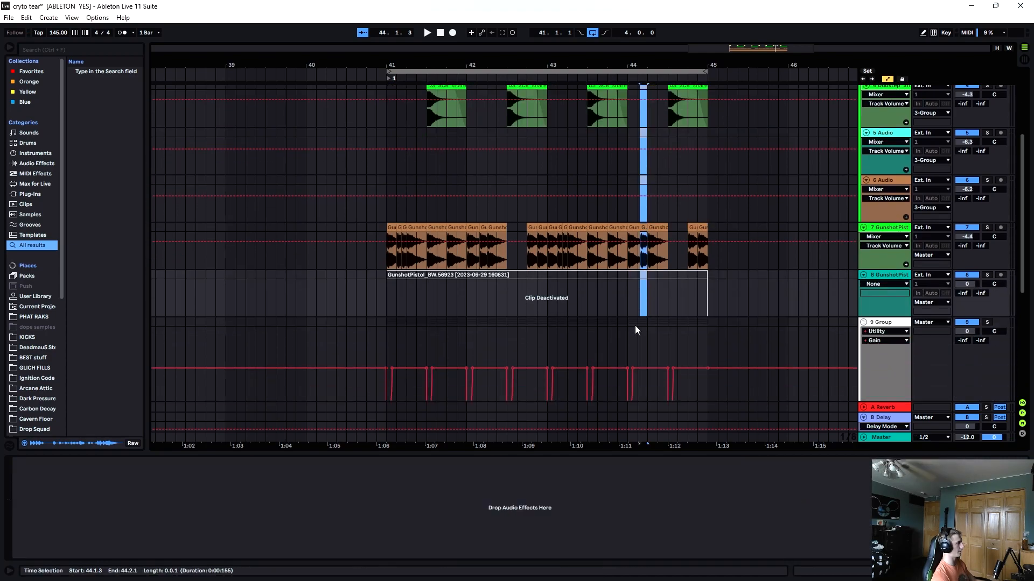
scroll(646, 248, up, 4)
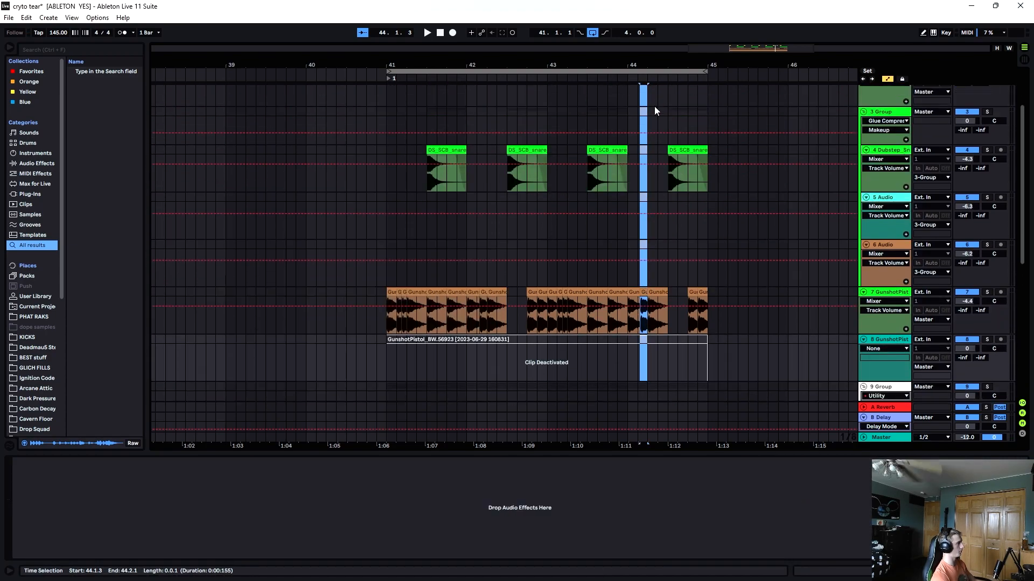
click(649, 112)
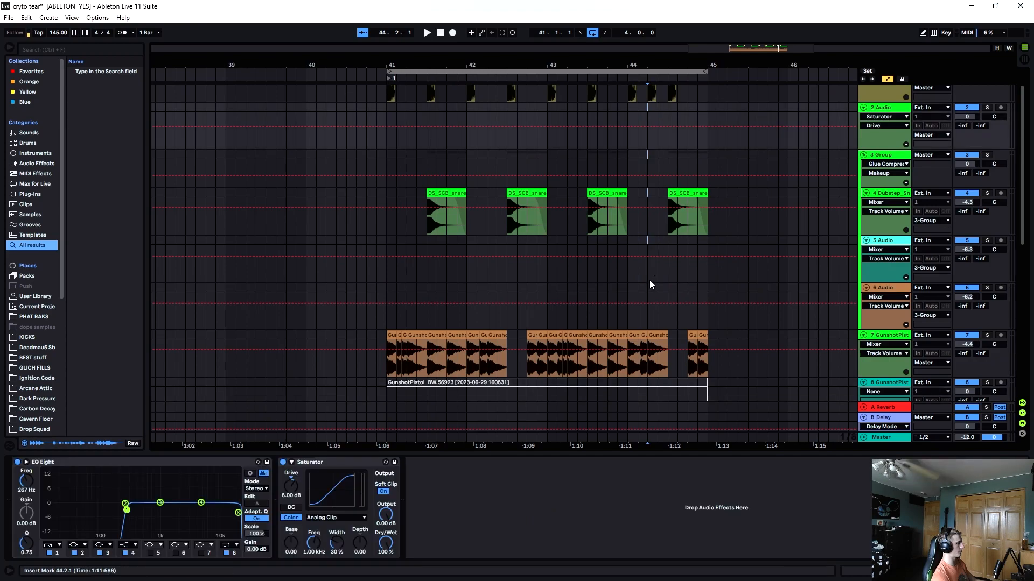
click(648, 388)
scroll(651, 291, down, 4)
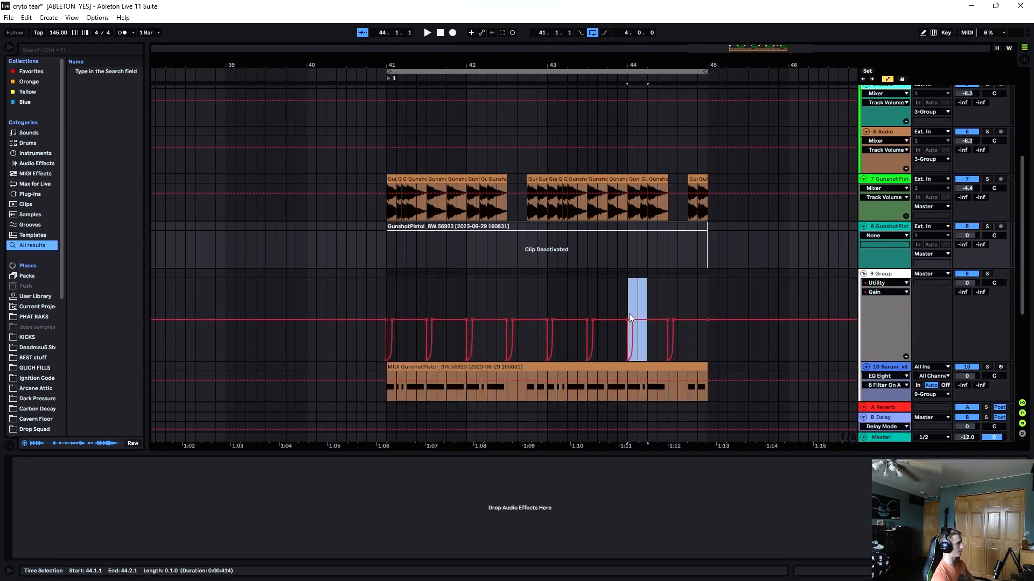
key(Right)
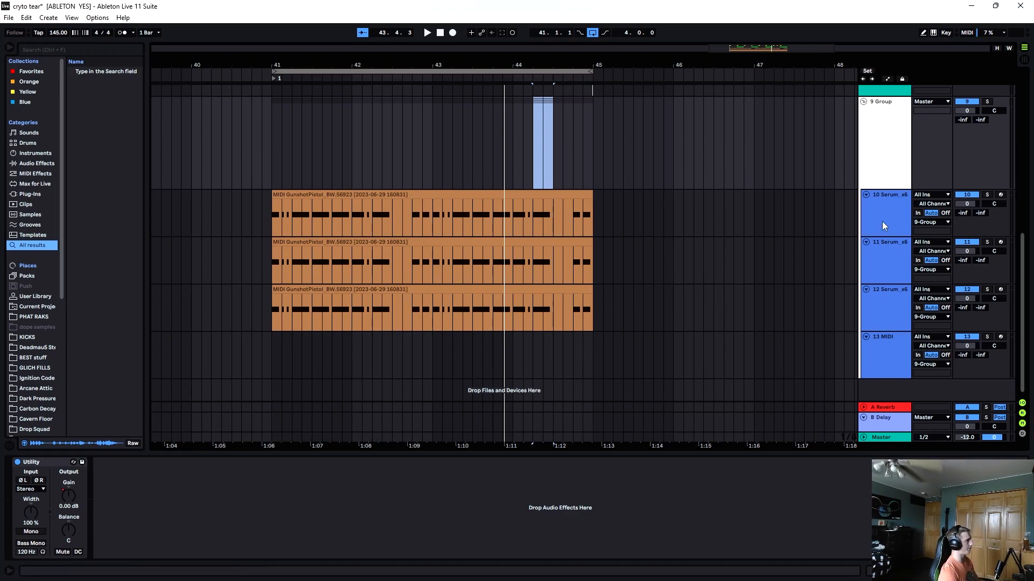
Solo the third Serum track and duplicate it with its MIDI clip
click(889, 296)
click(333, 55)
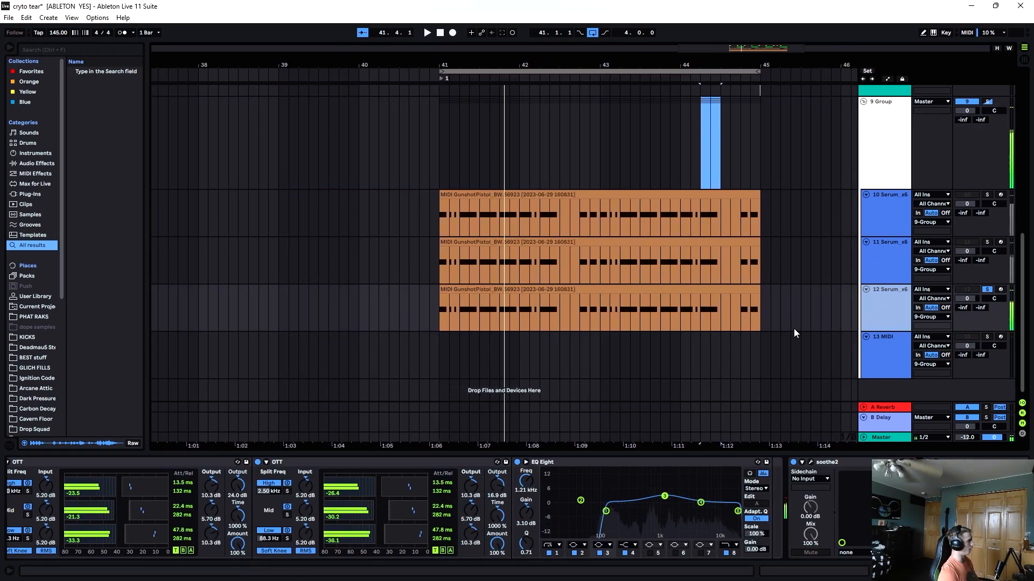
key(ctrl+d)
Split out the 42.2 to 42.3 note in the duplicated Serum clip, delete the rest, and move it to 42.3
drag(560, 351, 538, 361)
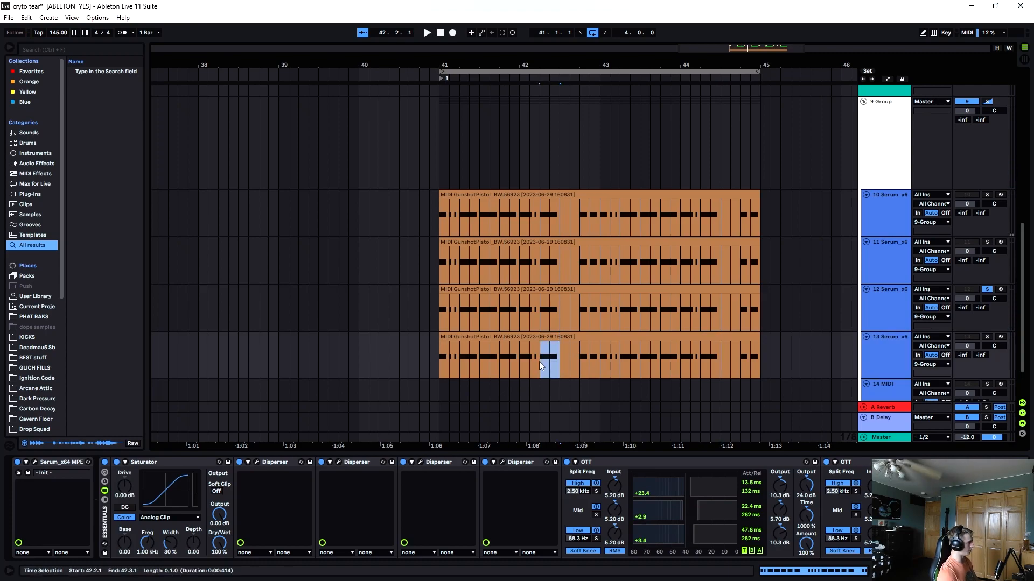
key(ctrl+e)
click(582, 345)
click(494, 335)
key(Delete)
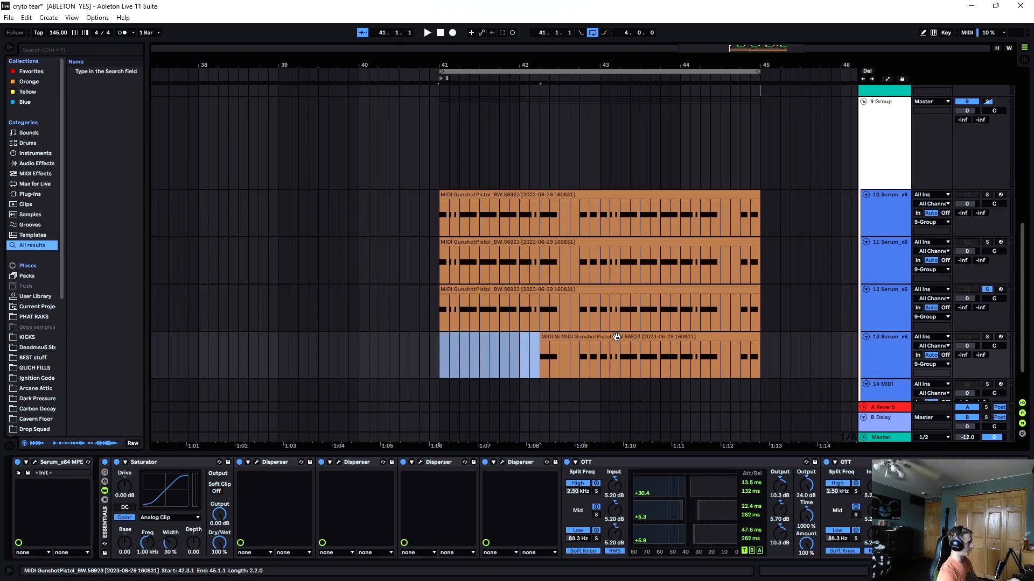
click(616, 337)
key(Delete)
drag(547, 338, 566, 341)
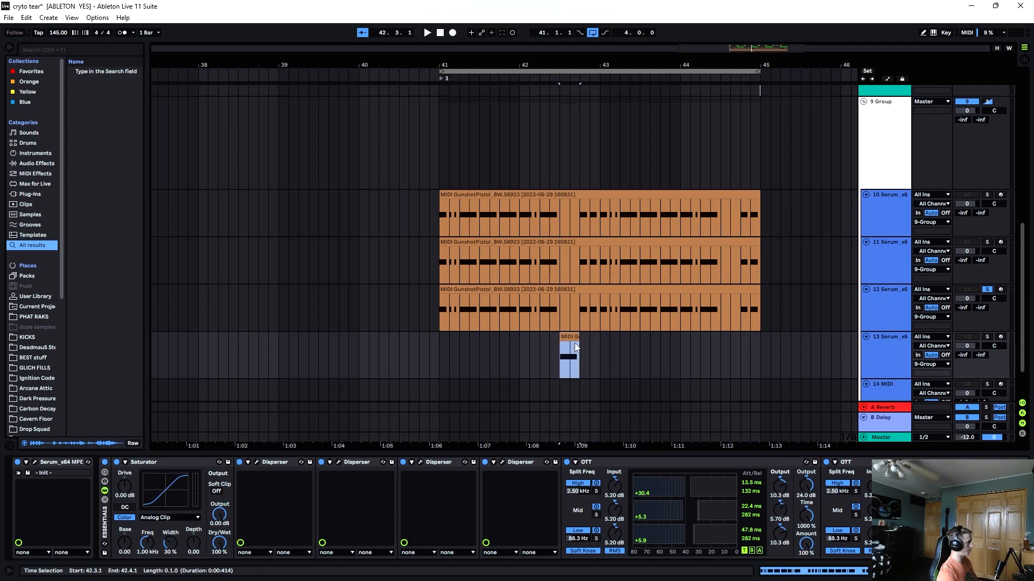
Loop the isolated note and draw a rising Serum filter cutoff ramp from 8 Hz to 451 Hz across it
key(ctrl+l)
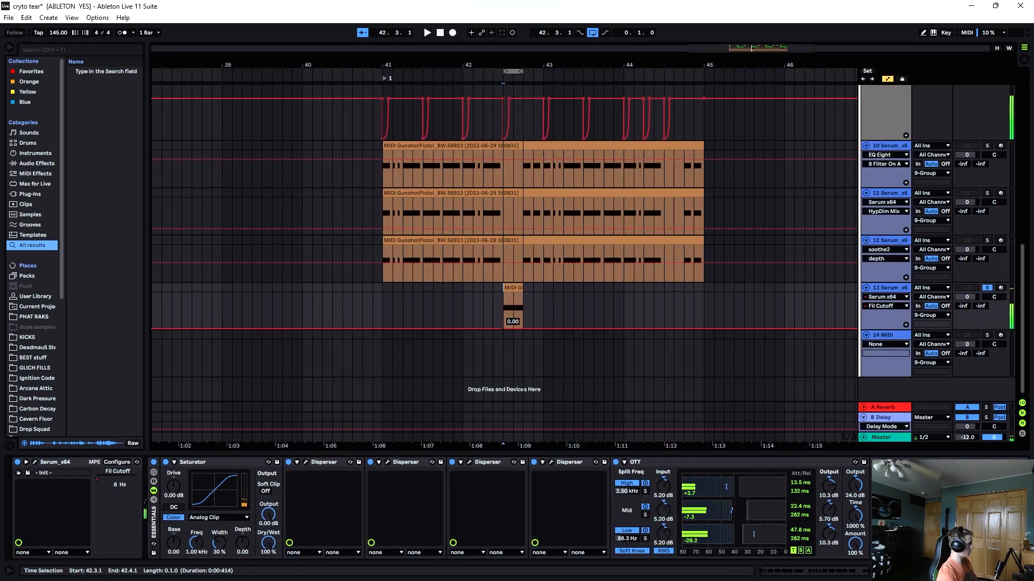
drag(504, 328, 521, 311)
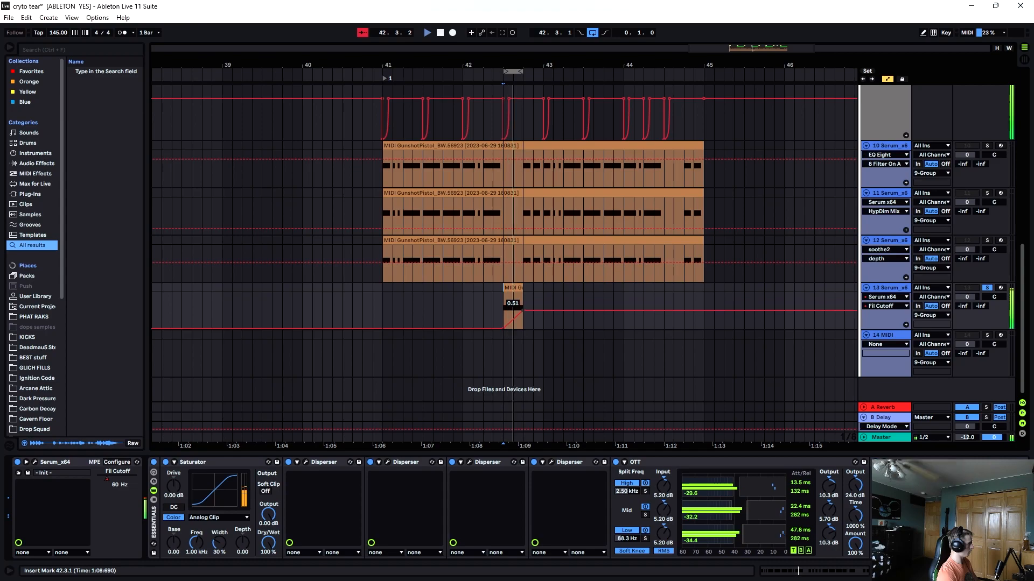
key(a)
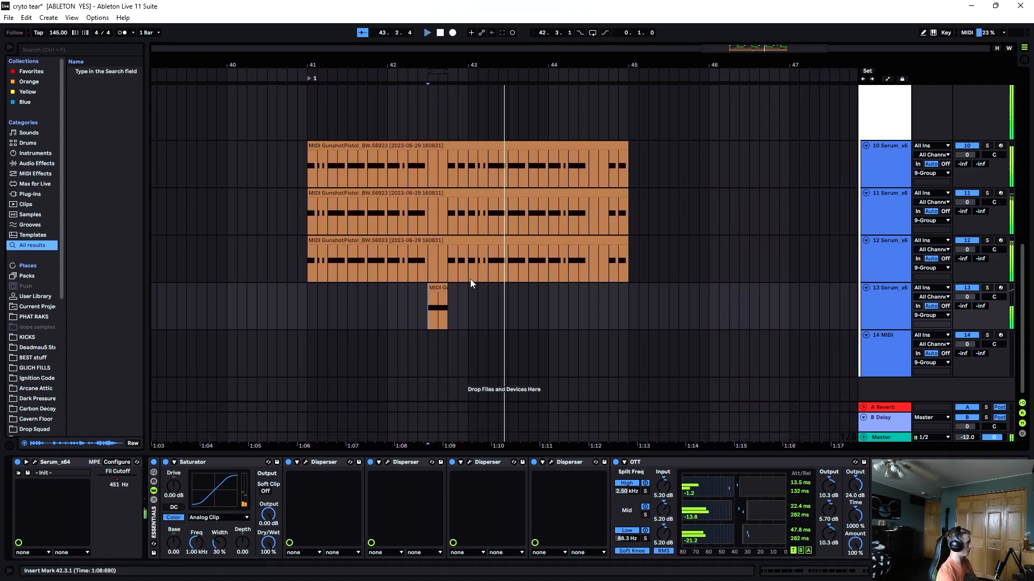
Duplicate the filtered Serum track and move the copied one-beat clip to 44.3
key(ctrl+d)
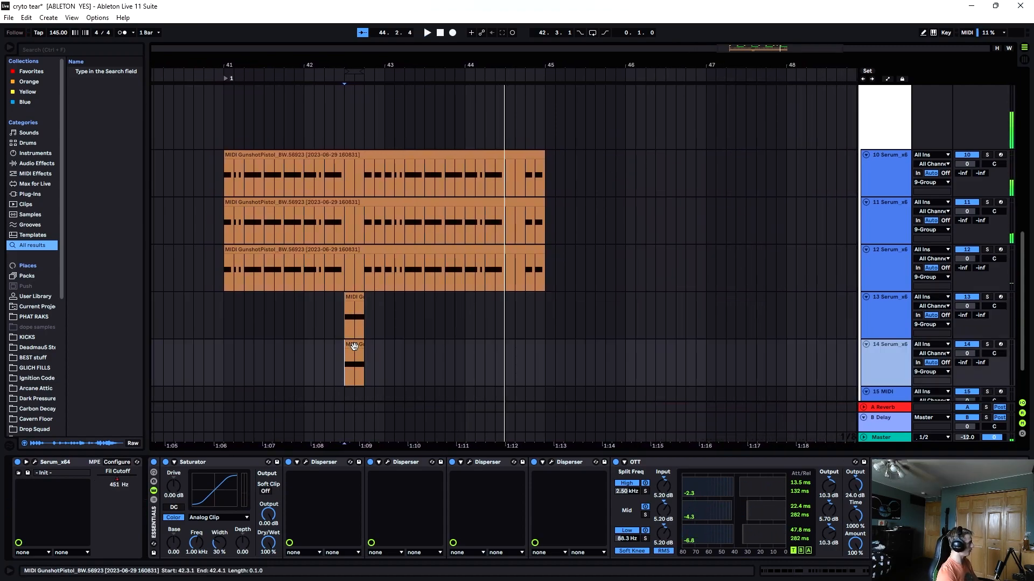
key(space)
drag(352, 344, 513, 350)
Draw a falling filter cutoff ramp from 451 Hz to 8 Hz across the Serum clip at 44.3
key(a)
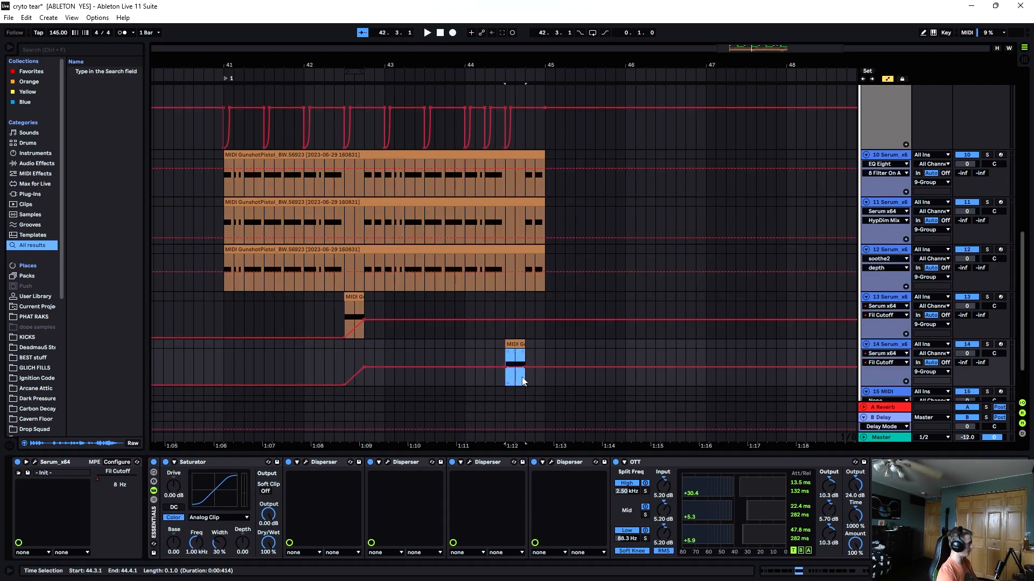
drag(525, 367, 525, 385)
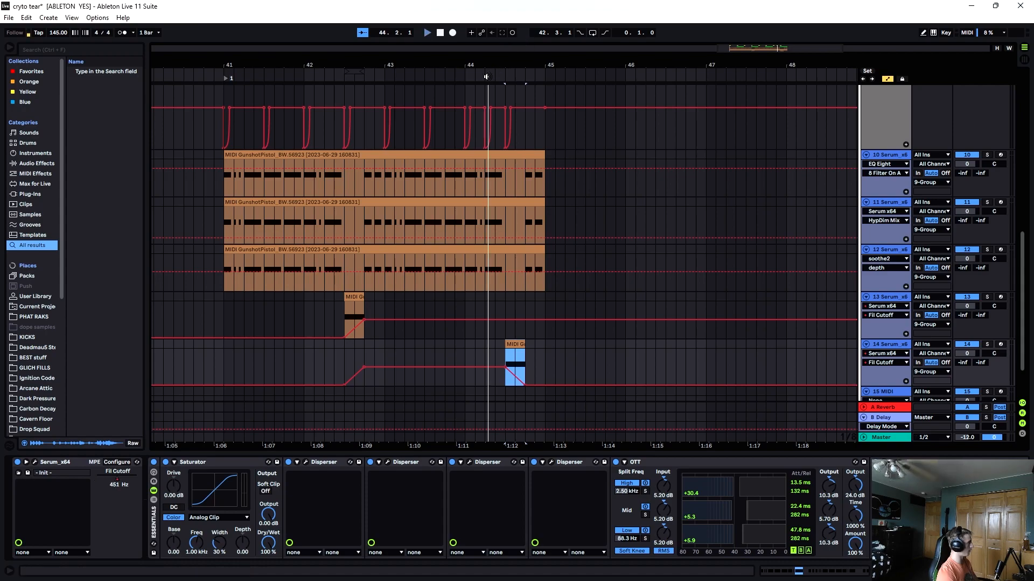
key(a)
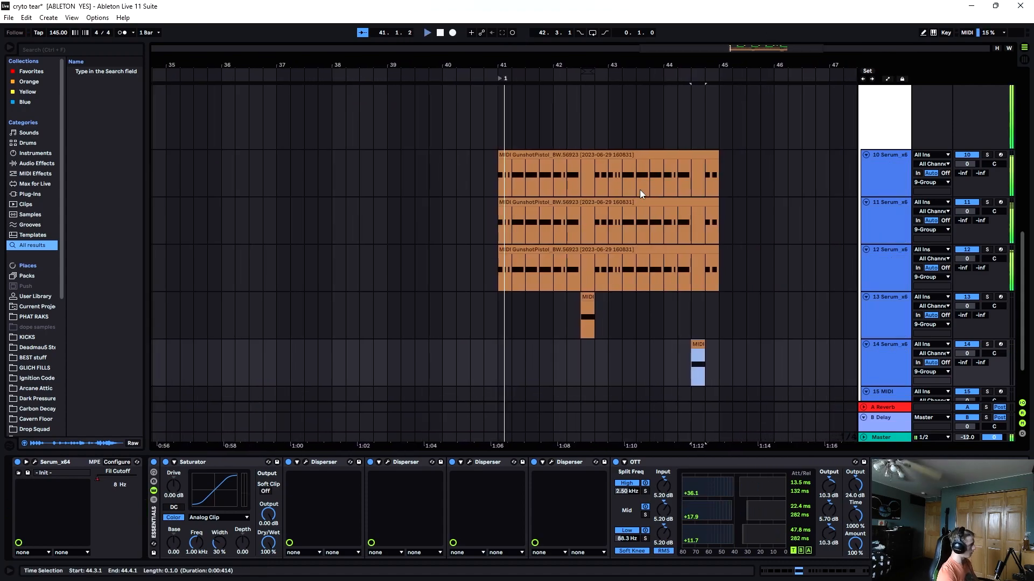
Shift the bass clips from 42.4 onward one beat later and lengthen the filtered Serum clip at 42.3 to two beats
scroll(630, 180, up, 2)
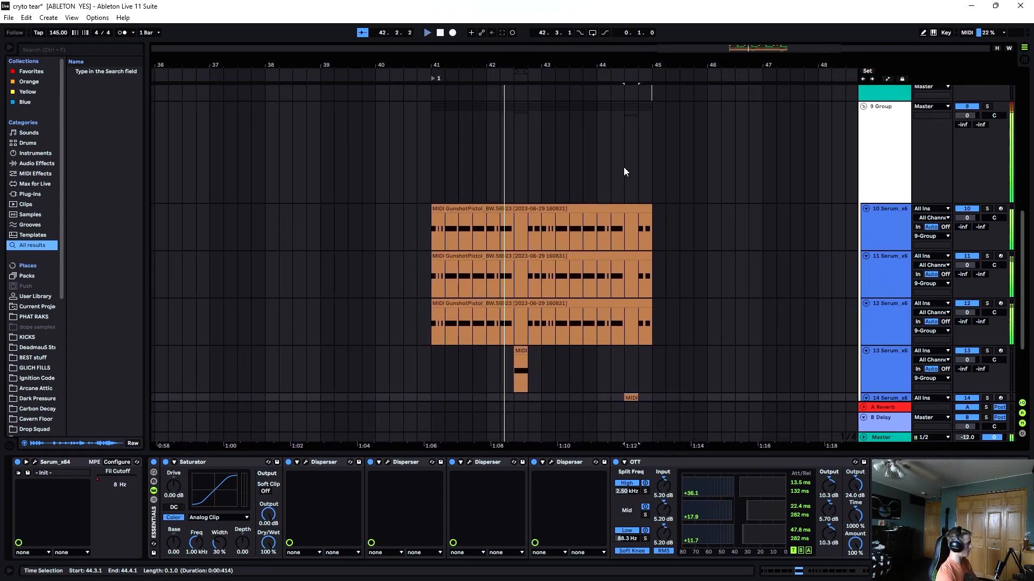
scroll(476, 278, down, 3)
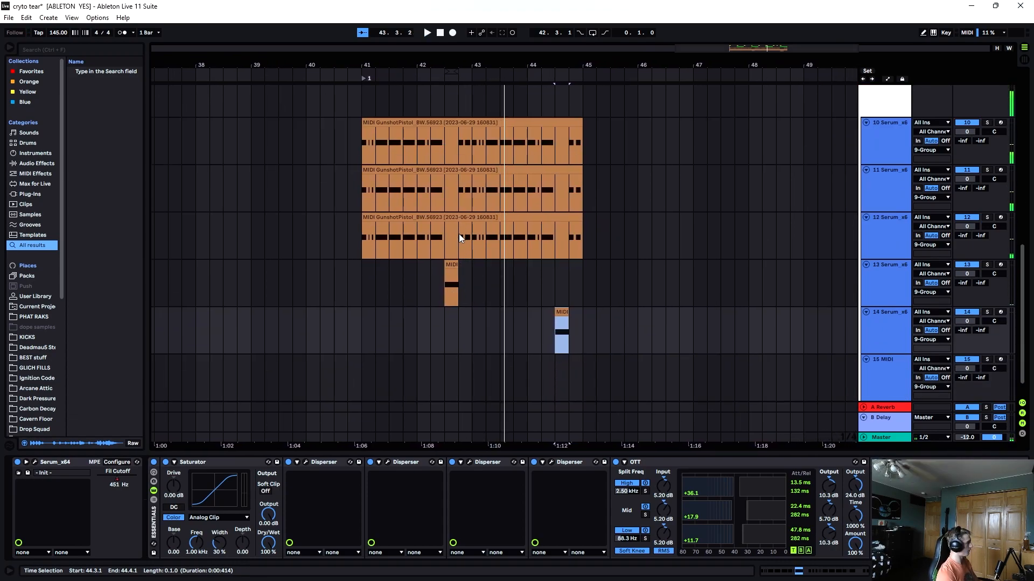
drag(459, 236, 564, 123)
click(454, 265)
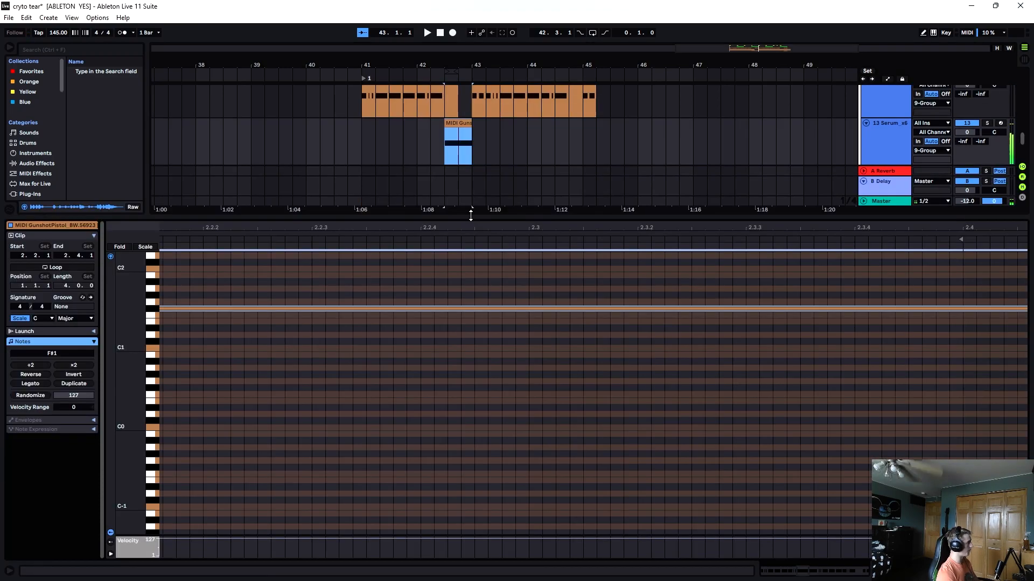
drag(472, 218, 463, 461)
scroll(683, 303, up, 1)
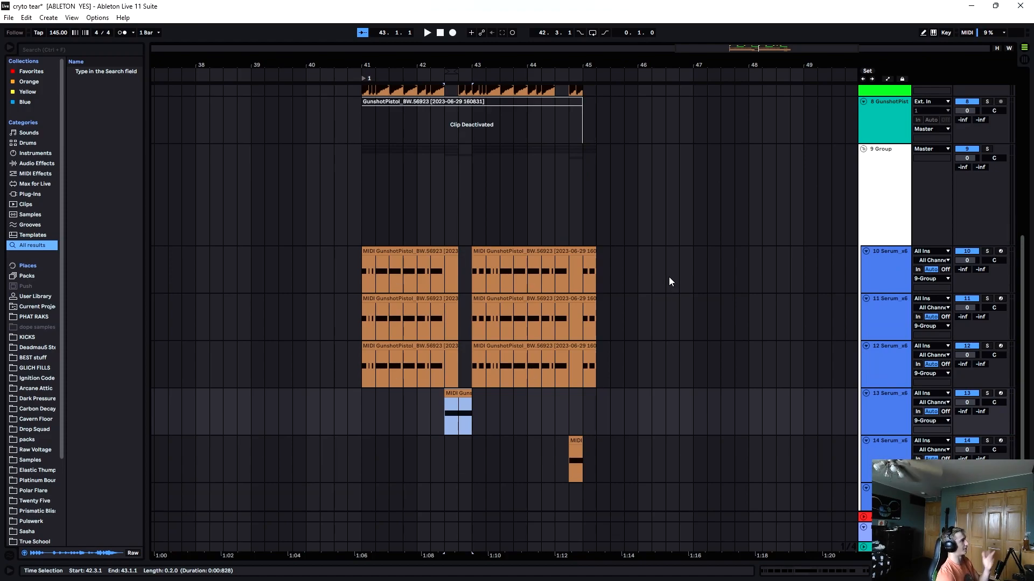
Duplicate the start of the snare at 42.3 onto 42.4.3, cutting the copy down to a sixteenth-note stutter
click(626, 300)
scroll(657, 286, up, 5)
scroll(476, 217, up, 5)
drag(443, 216, 388, 216)
key(ctrl+d)
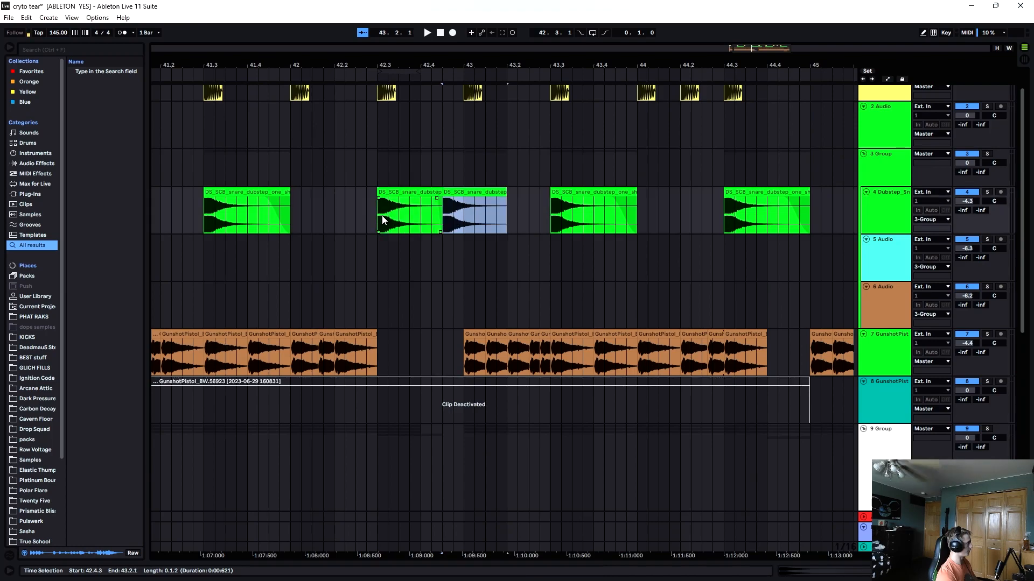
click(460, 214)
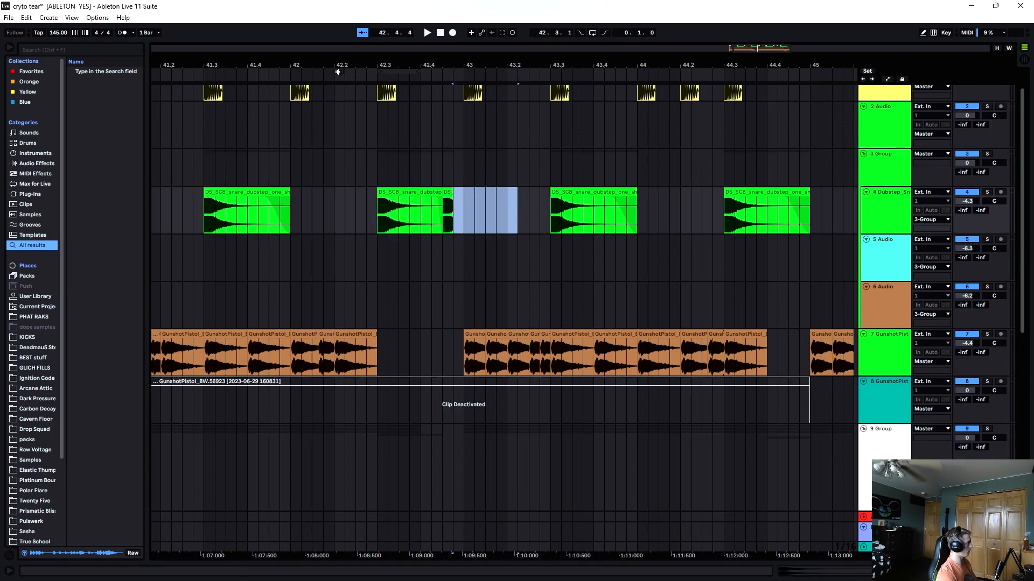
click(337, 72)
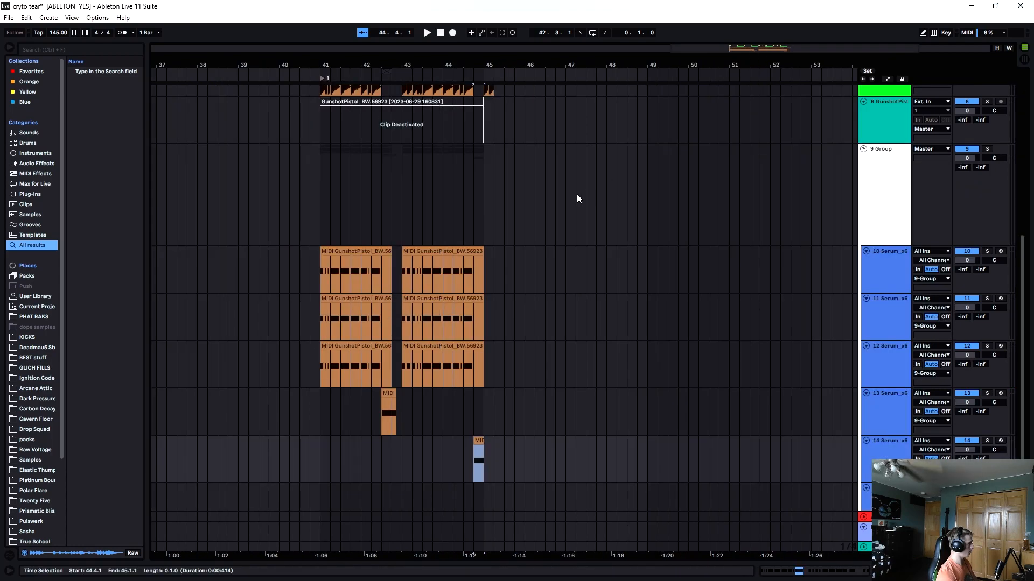
Delete the trailing gunshot slices from 44.4 onward and play back the drop
scroll(577, 194, up, 2)
key(shift+Right)
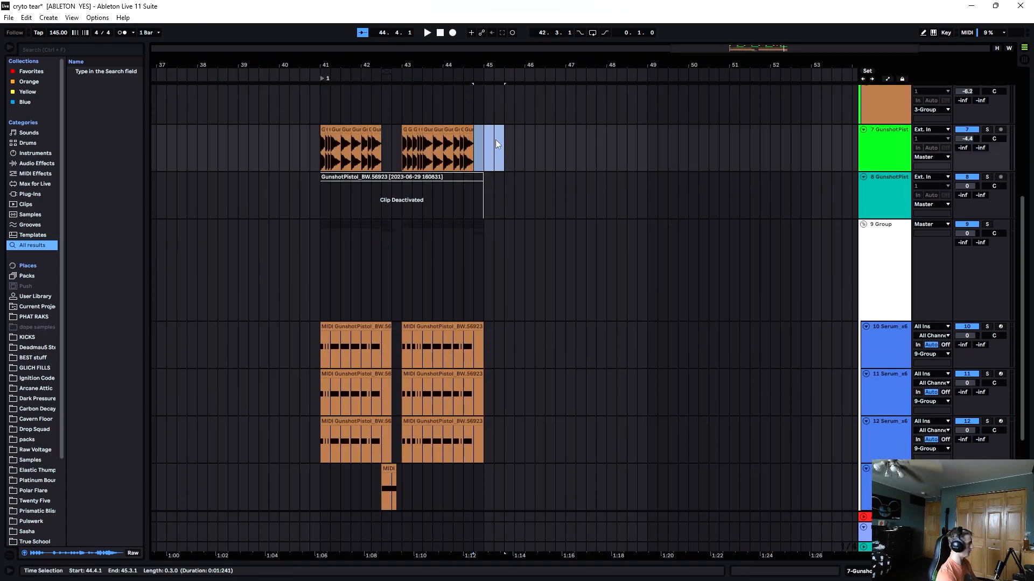
click(297, 79)
key(s)
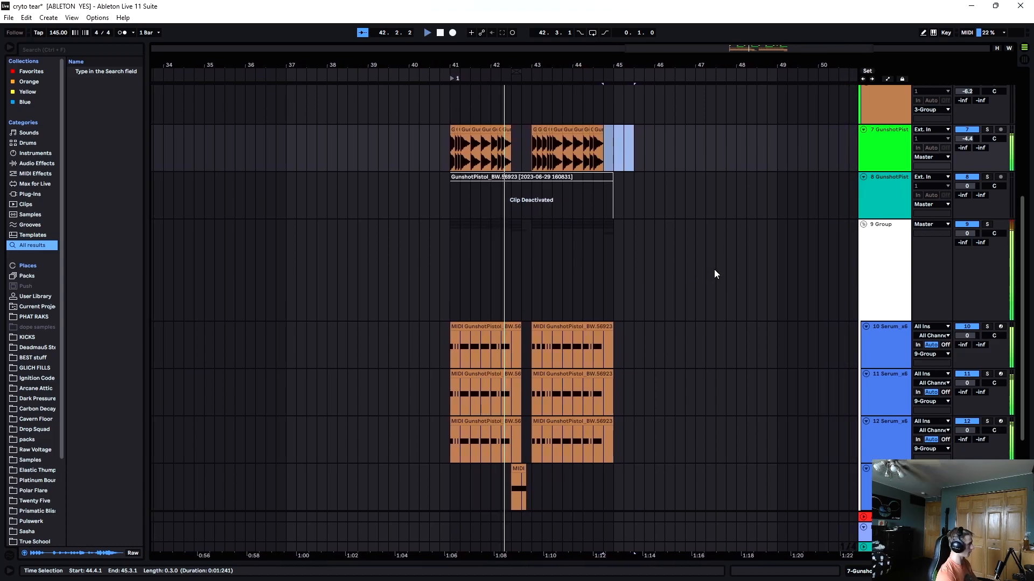
key(s)
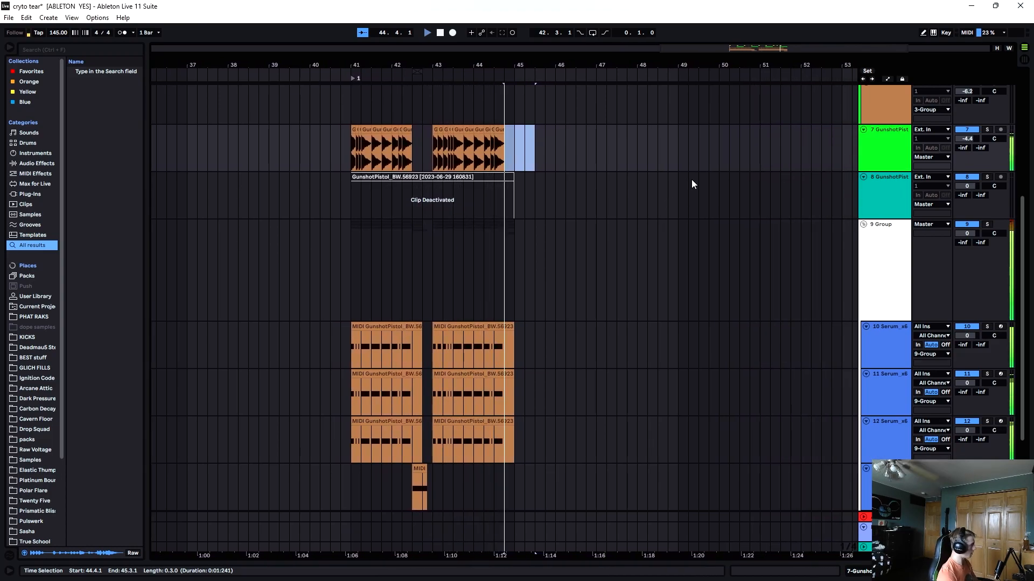
key(space)
drag(493, 417, 338, 26)
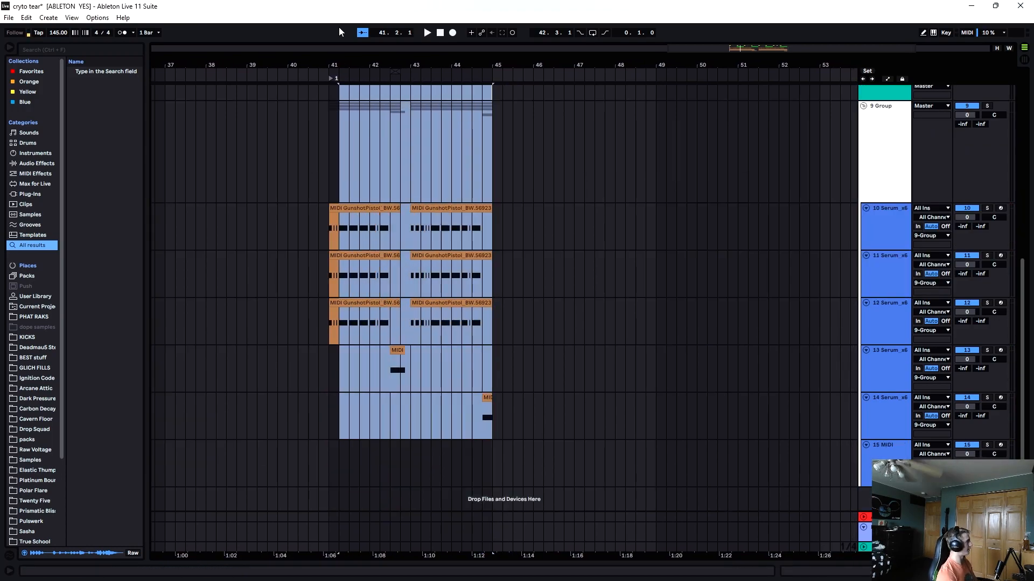
click(323, 176)
scroll(323, 175, up, 10)
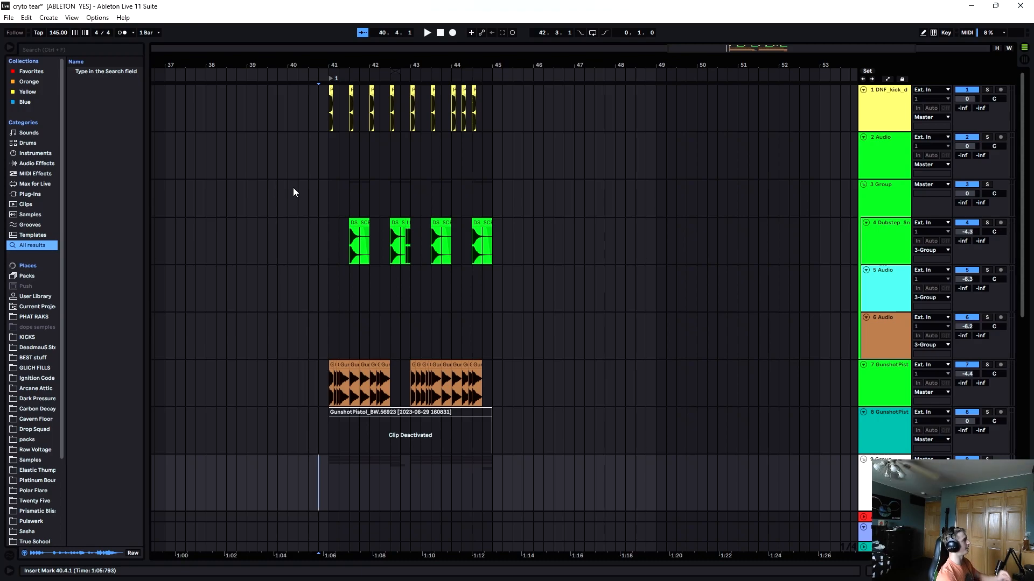
mouse_move(762, 55)
mouse_down()
mouse_move(751, 41)
mouse_move(758, 69)
mouse_up()
scroll(681, 293, down, 2)
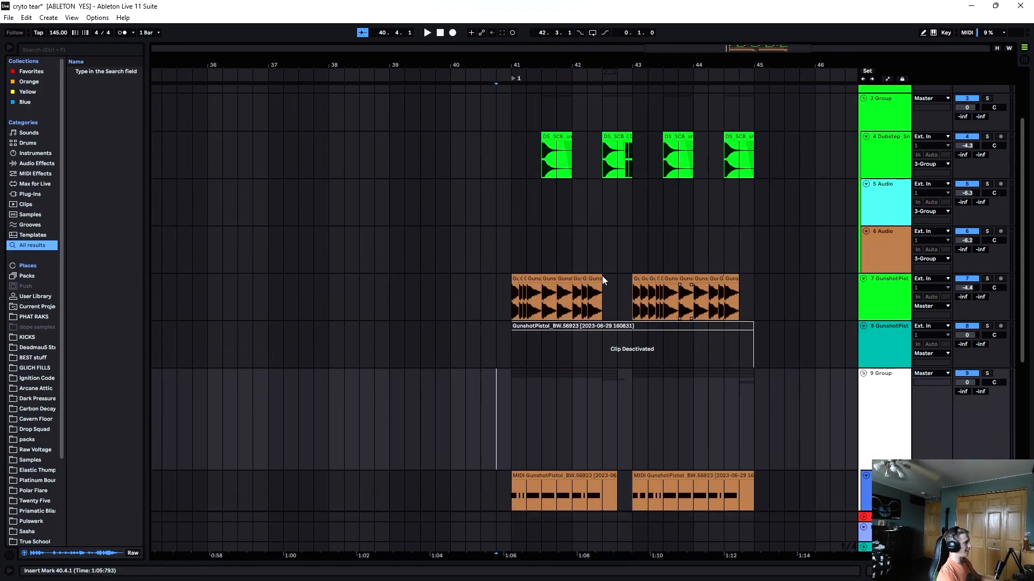
Duplicate the chopped gunshot track and move the copied four-bar pattern to start at bar 37
drag(508, 299, 734, 282)
click(729, 277)
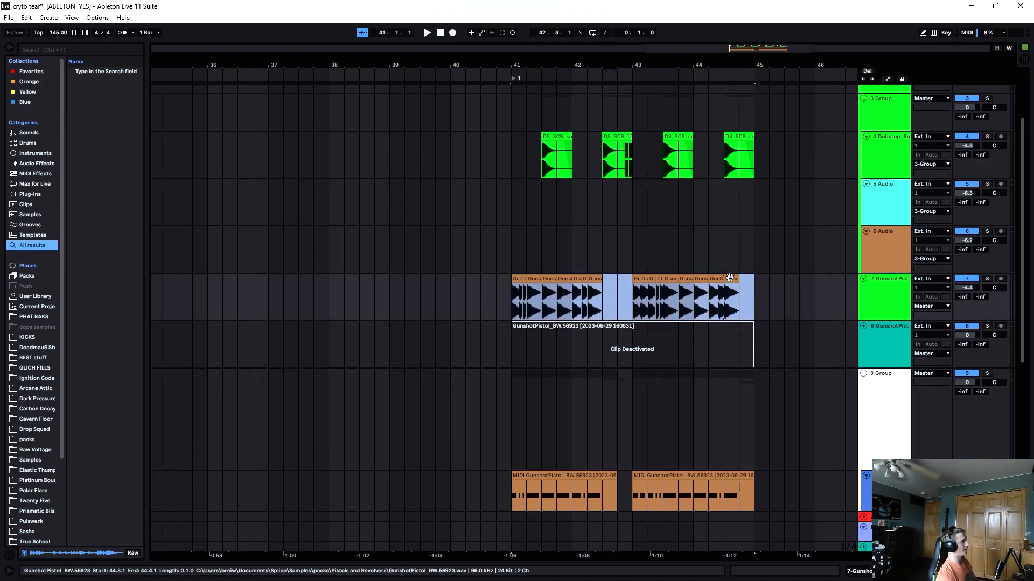
click(876, 298)
key(ctrl+d)
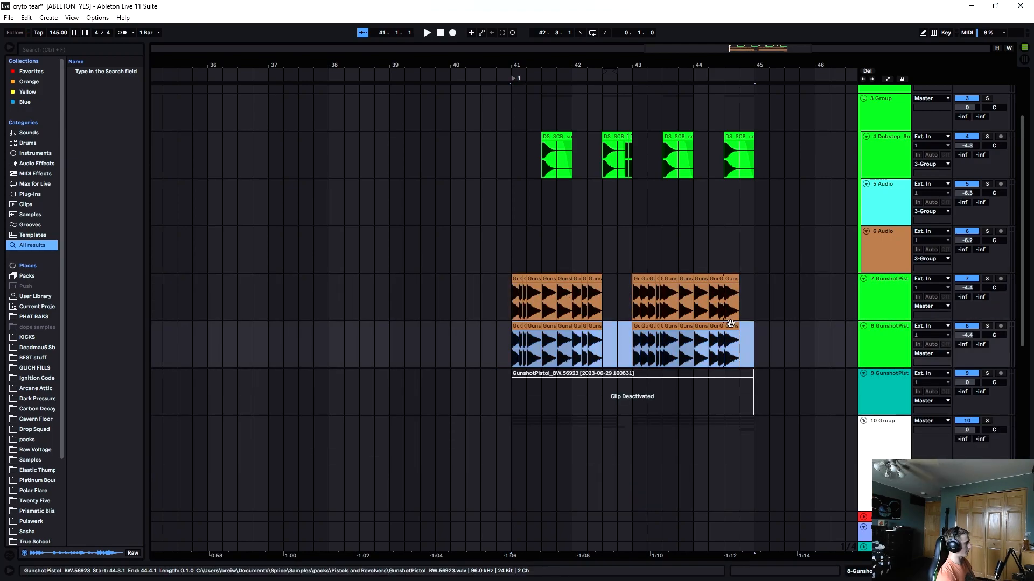
drag(709, 335, 485, 343)
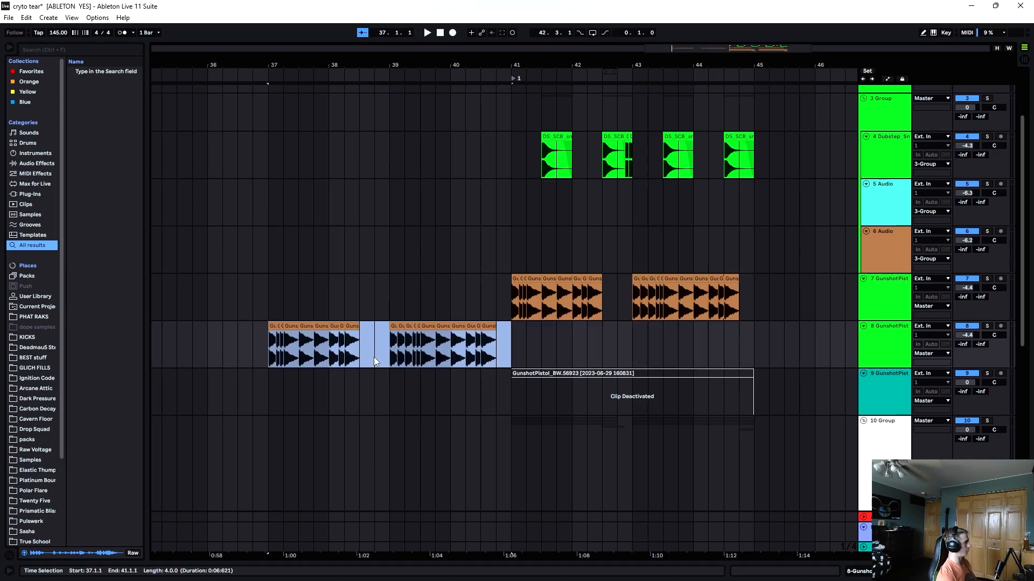
Delete the second half of the copied gunshot pattern, from bar 39 to bar 41
drag(386, 352, 328, 361)
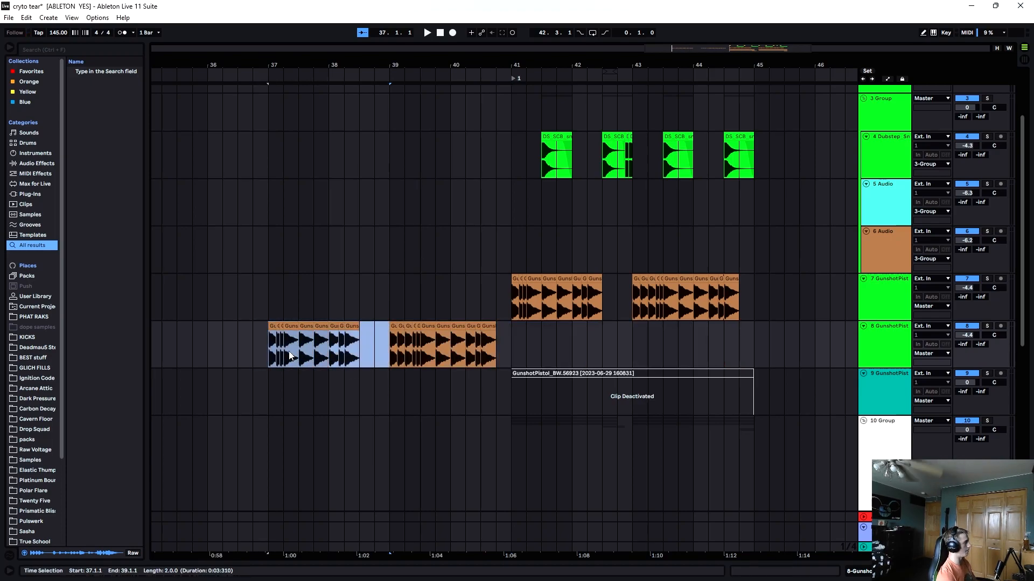
drag(408, 353, 576, 352)
key(Delete)
Move the copied gunshot pattern from bar 37 so that it starts at bar 39, replacing the copy already there
drag(387, 345, 264, 351)
key(Right)
key(Right)
key(Right)
key(Right)
key(Right)
key(Right)
key(Right)
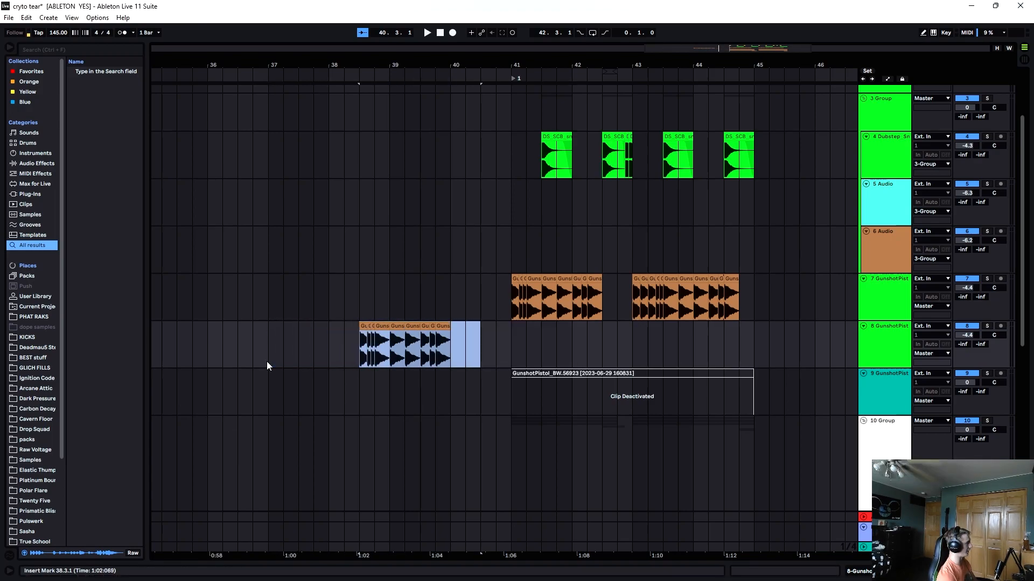
key(Right)
click(512, 357)
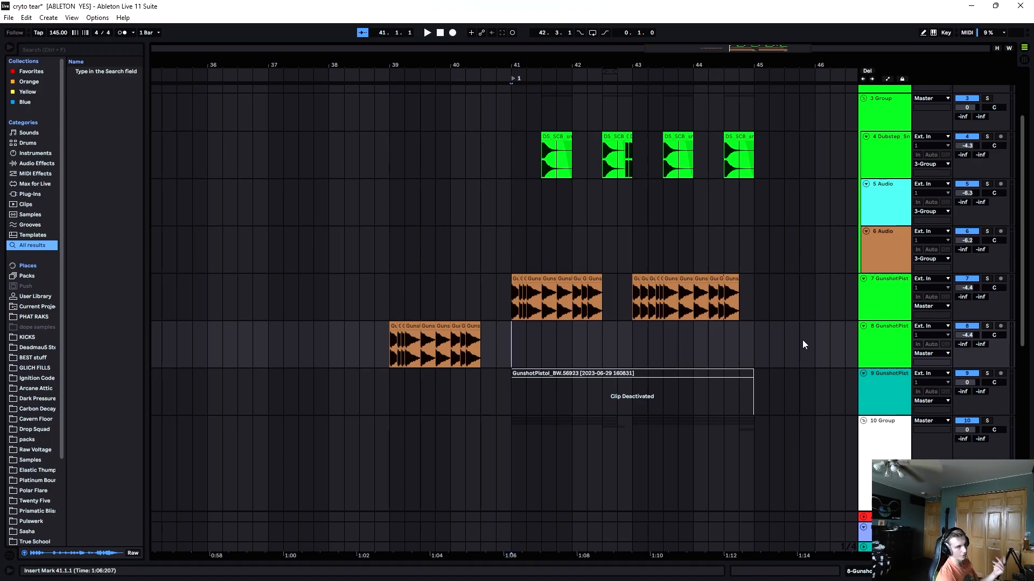
Add two audio tracks above the snare group and switch to Splice to look for build-up samples
drag(792, 52, 805, 20)
scroll(657, 319, down, 2)
scroll(641, 301, up, 5)
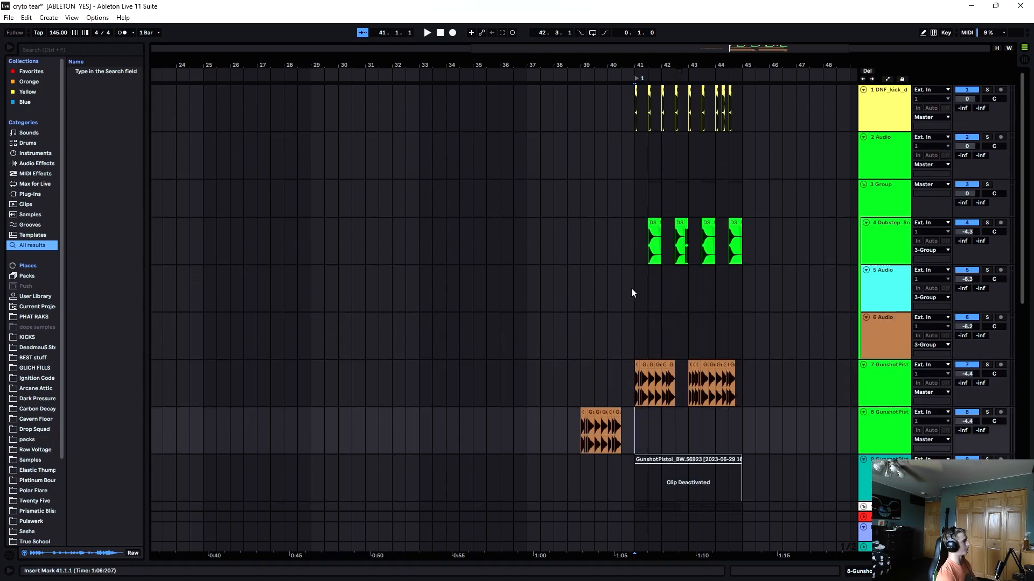
scroll(826, 212, up, 3)
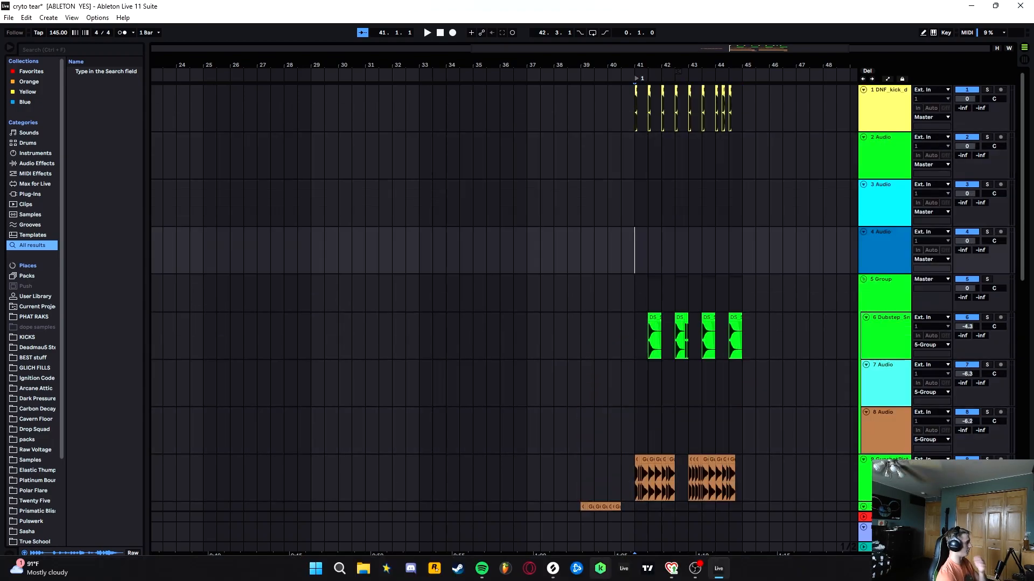
click(552, 574)
click(746, 80)
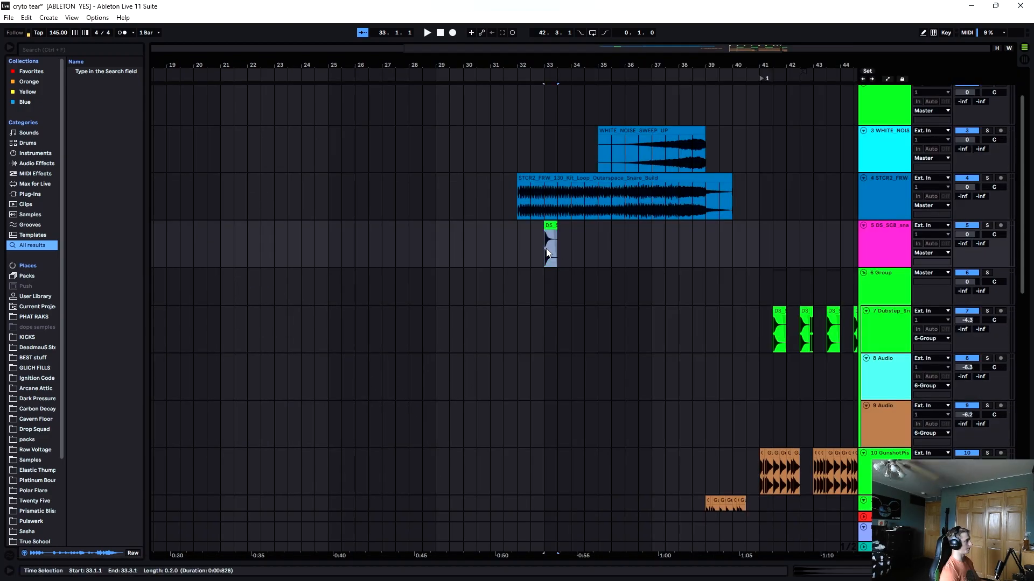
Repeat the half-bar snare clip at bar 33 back to back until the row reaches 36.3
key(ctrl+d)
key(ctrl+d)
key(ctrl+d)
key(ctrl+d)
key(ctrl+d)
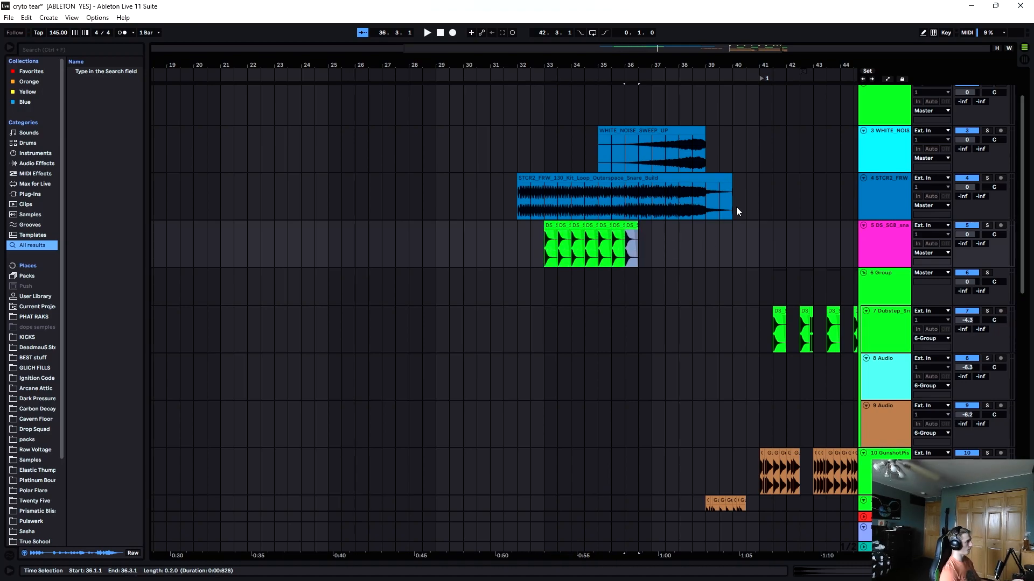
Play back the accelerating snare build-up, its stutter fill before bar 37 and the transition into the drop
drag(709, 47, 517, 221)
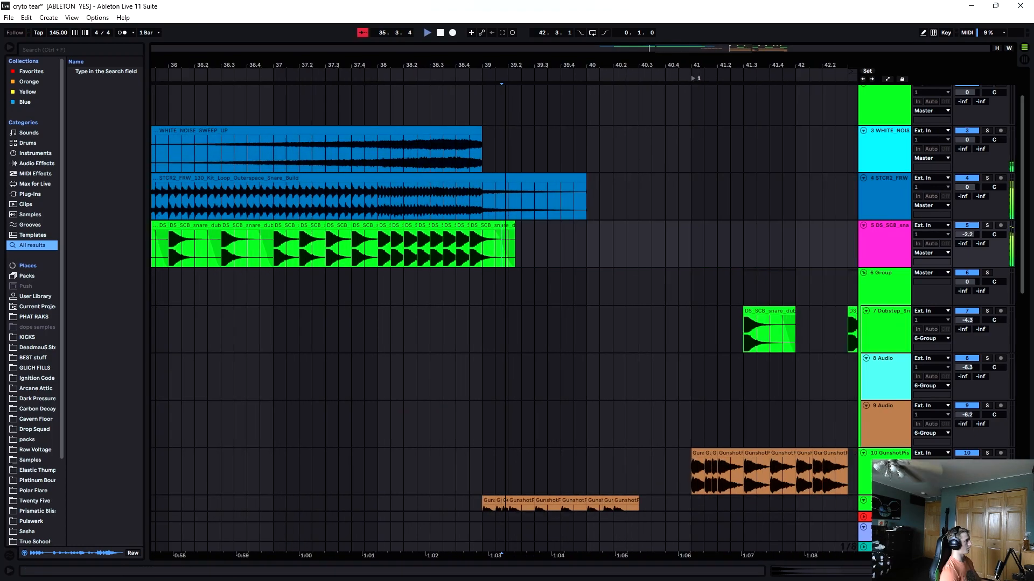
drag(654, 64, 654, 59)
scroll(703, 329, down, 2)
click(653, 215)
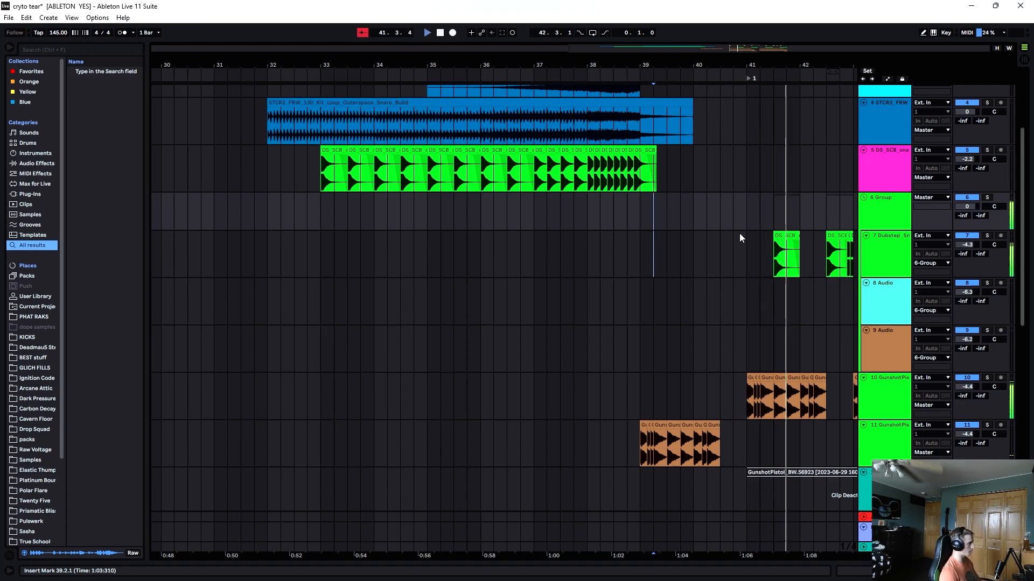
scroll(702, 395, down, 3)
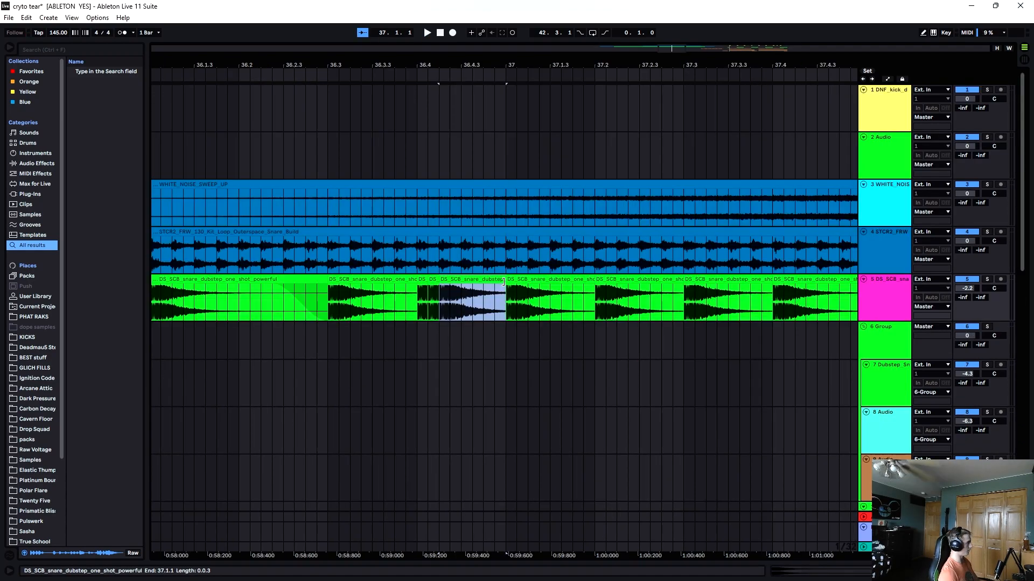
click(218, 73)
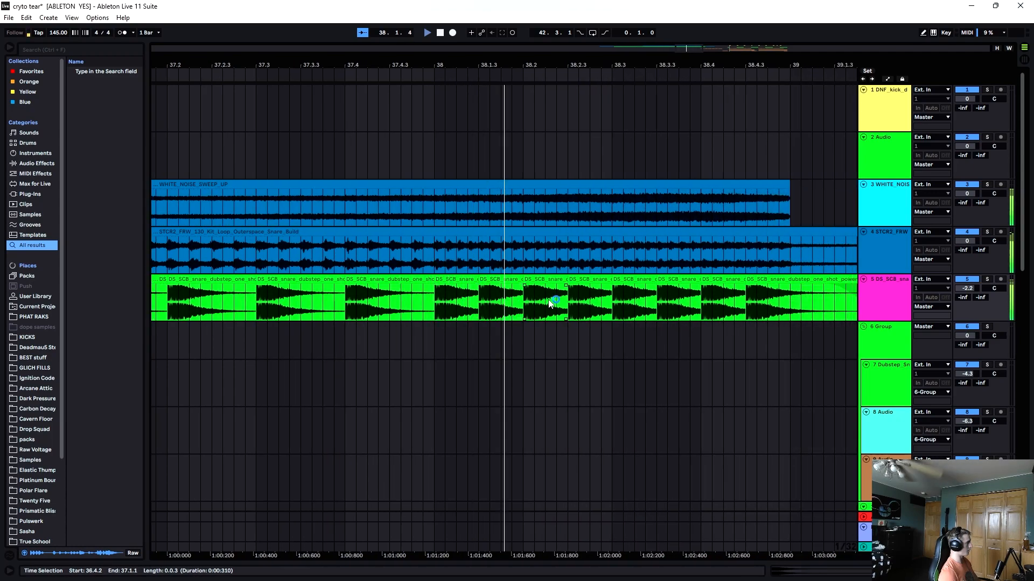
key(space)
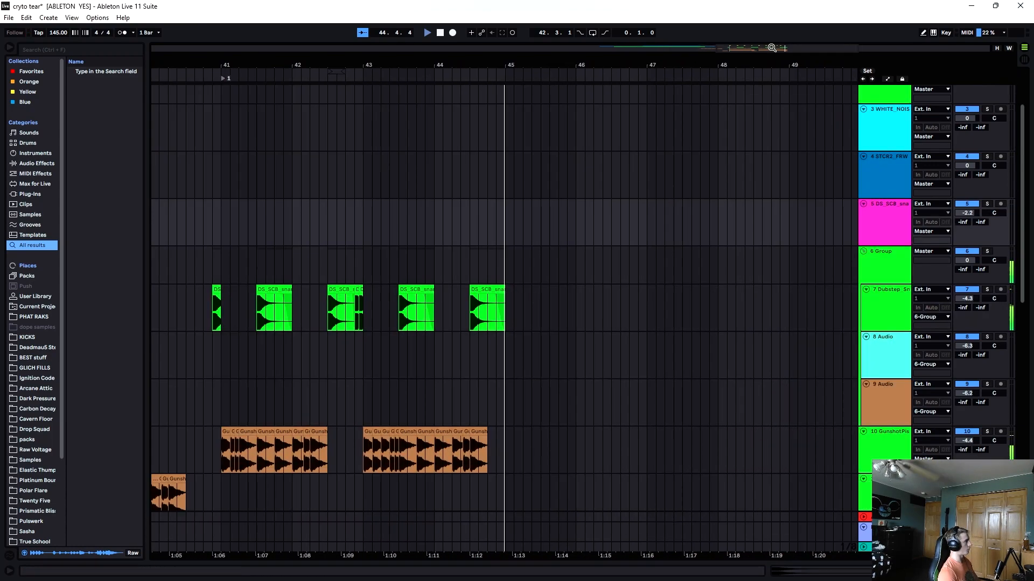
Add a long curved fade-in to the Outerspace Snare Build loop, from bar 32 to about bar 37
drag(770, 47, 682, 28)
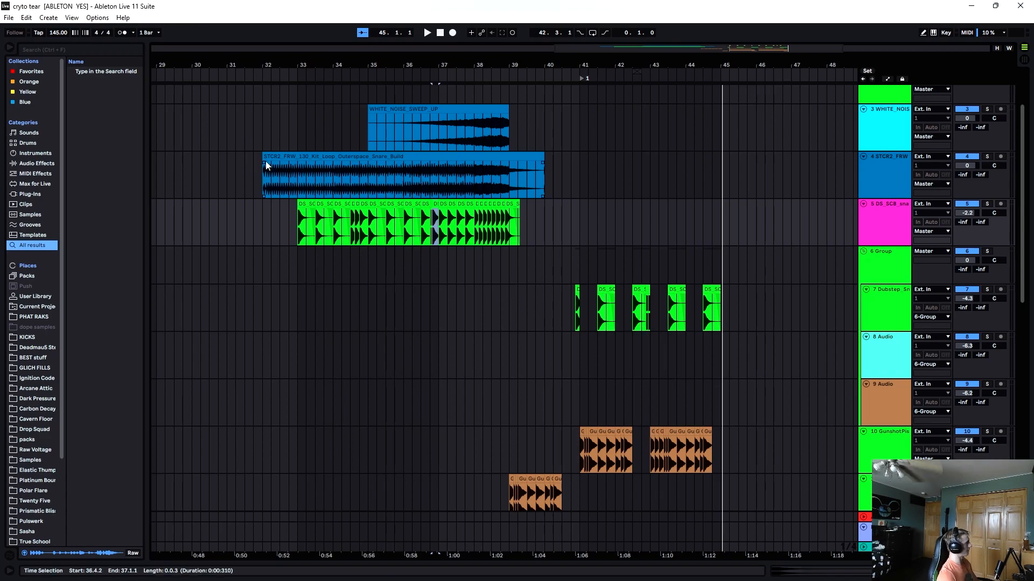
drag(265, 165, 350, 169)
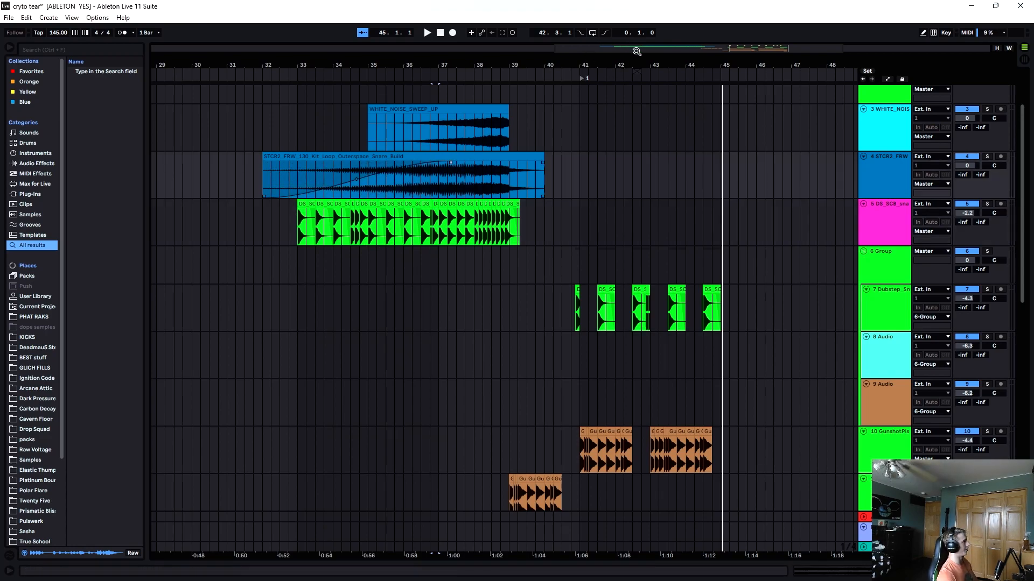
drag(637, 51, 524, 49)
right_click(636, 164)
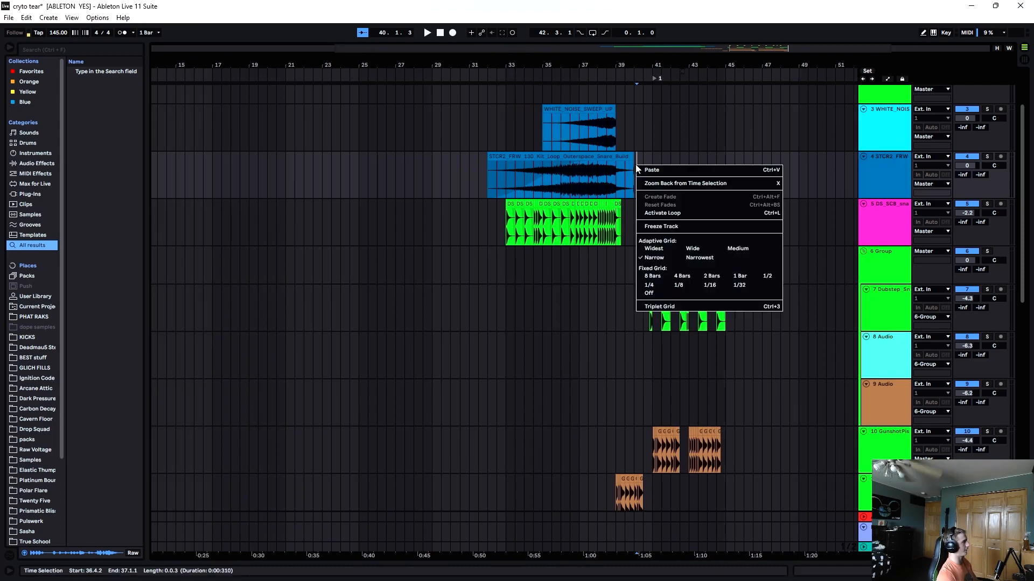
mouse_move(666, 183)
click(777, 235)
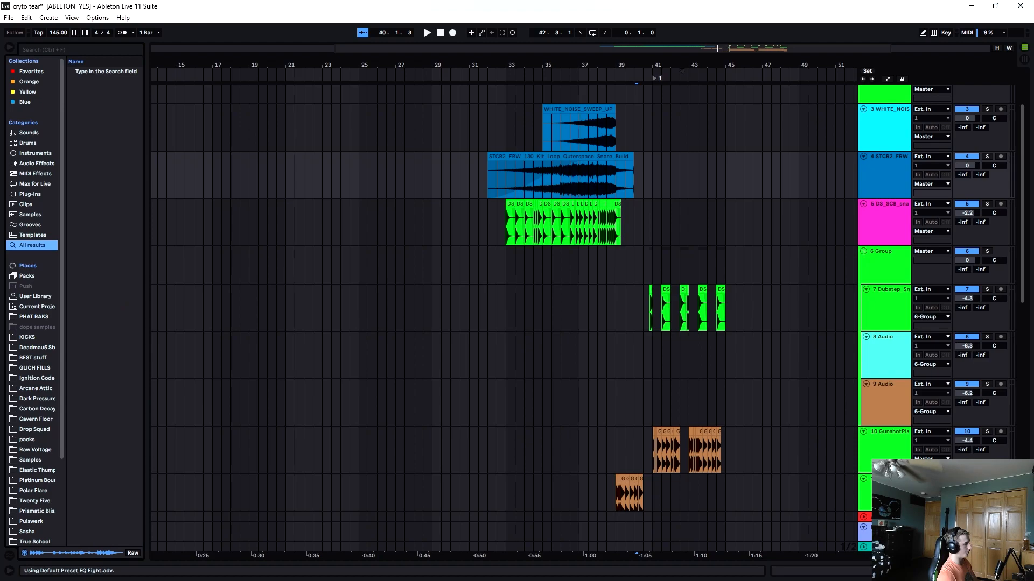
Insert two new audio tracks directly below the build-up snare track
click(880, 239)
key(ctrl+t)
key(ctrl+t)
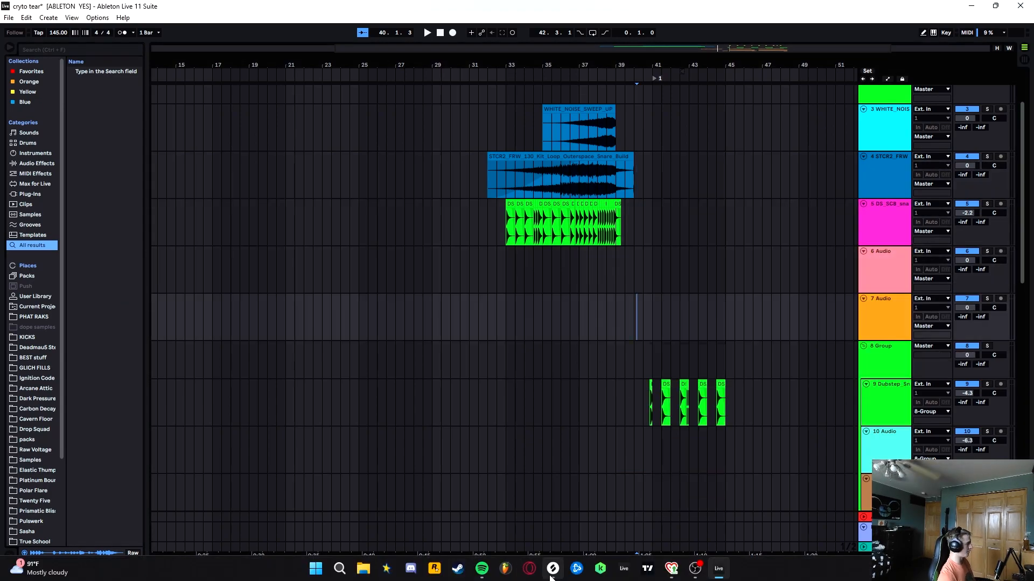
Switch to Splice and audition the falling hi-hat and SPINNIN noise samples in the risers search results
click(551, 572)
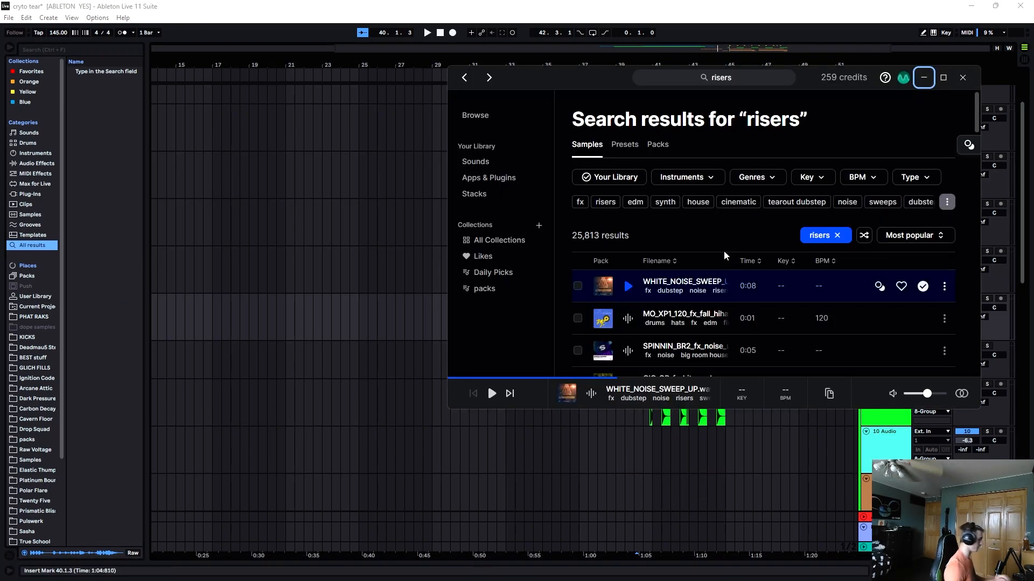
click(627, 322)
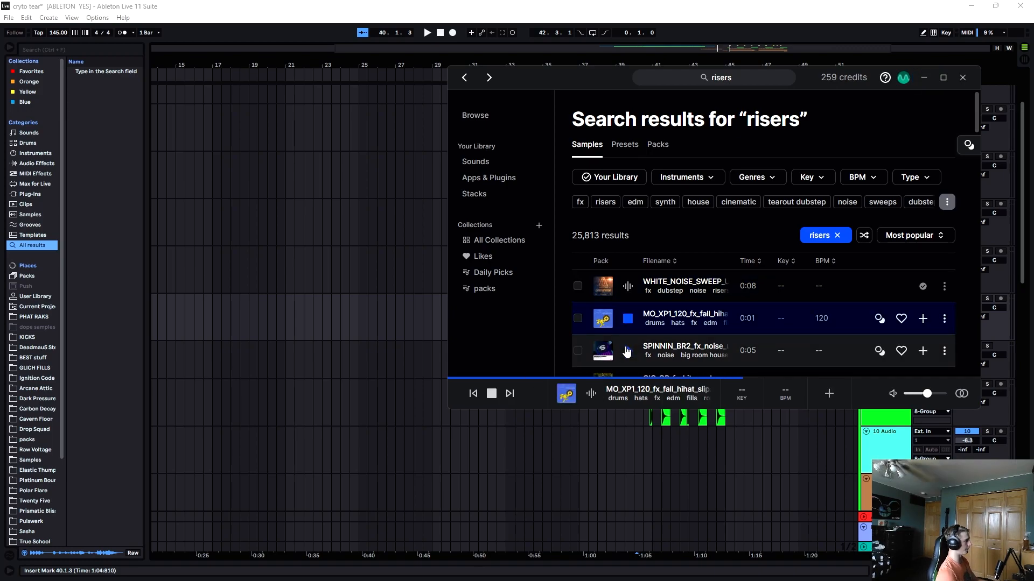
click(627, 350)
scroll(627, 351, down, 5)
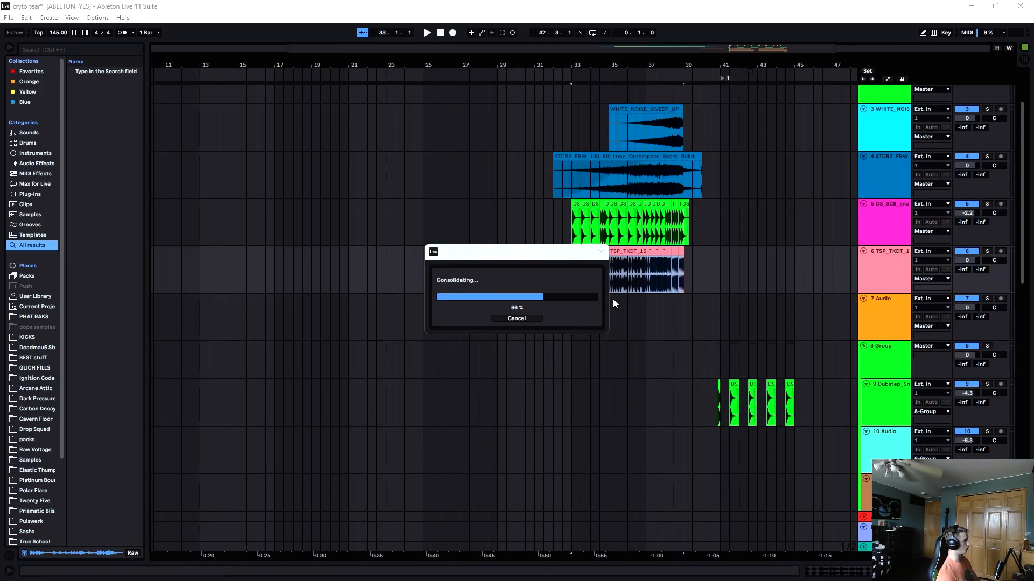
Fade in the consolidated TSP_TKDT_150_break_opposite clip across bars 33 to 39 and load four Disperser effects on its track
drag(573, 258, 679, 258)
click(38, 75)
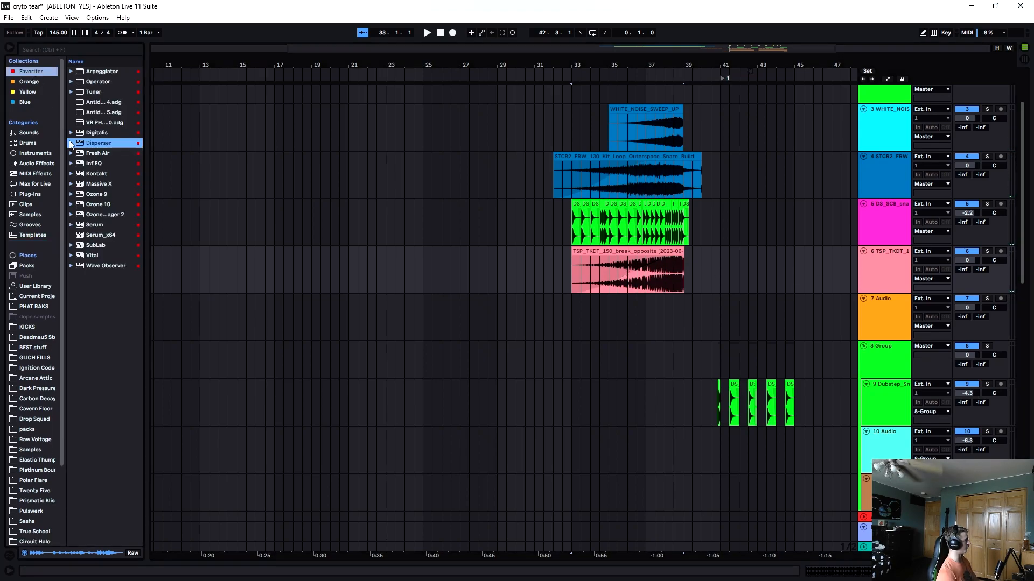
drag(621, 265, 616, 264)
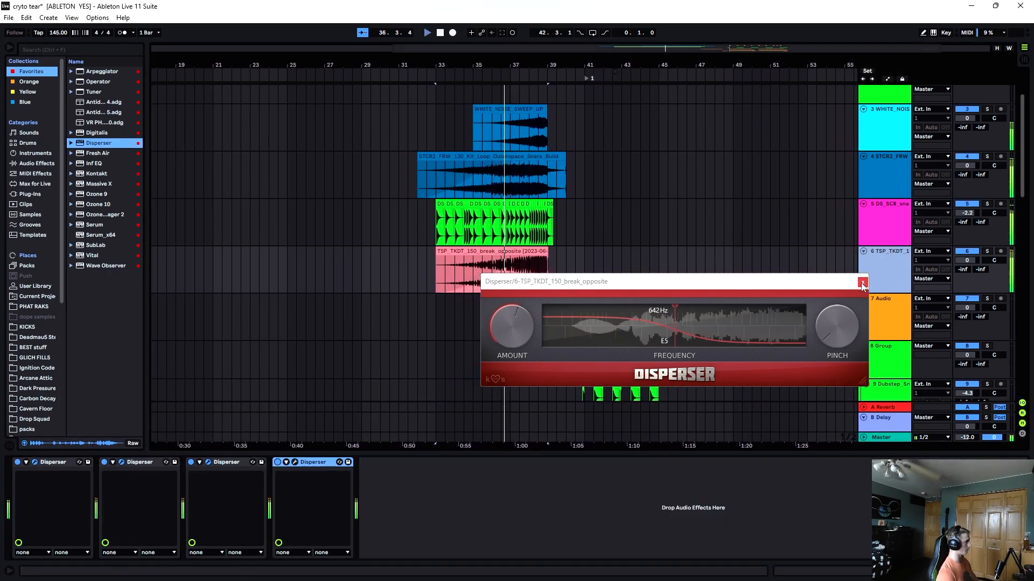
Add EQ Eight and Glue Compressor after the Dispersers on the break track, checking it soloed and in the mix
click(862, 282)
key(s)
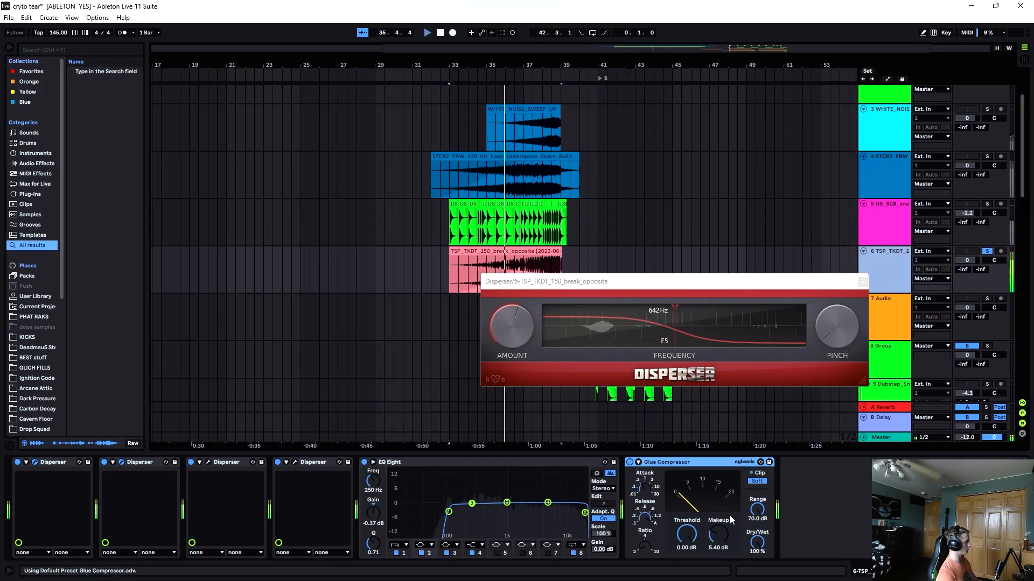
key(s)
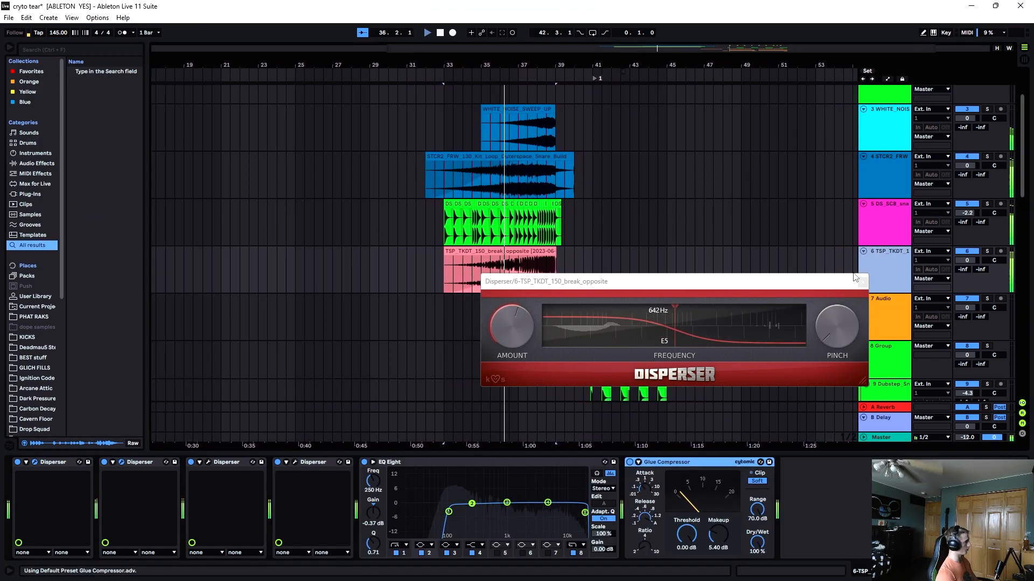
click(862, 283)
click(862, 282)
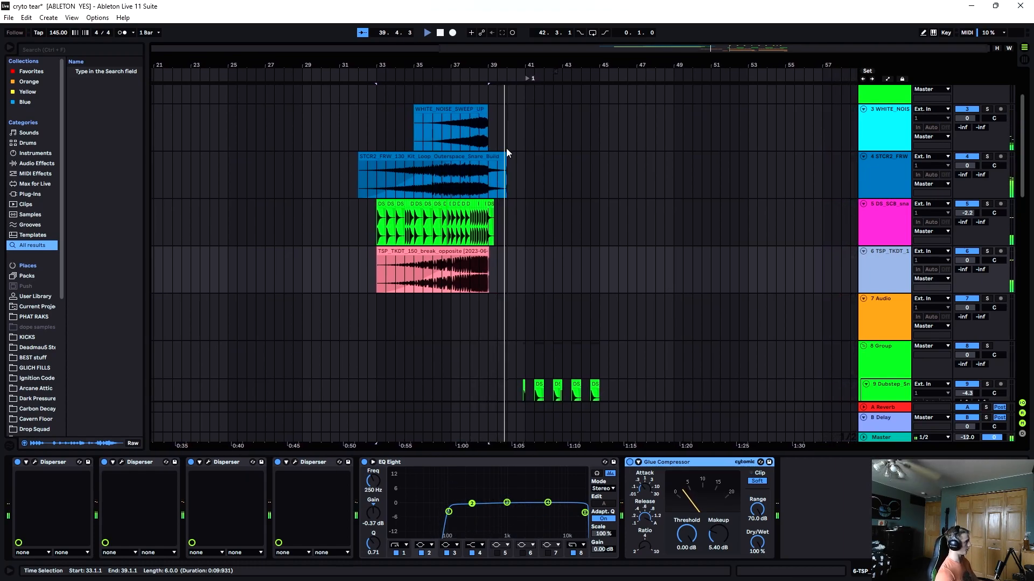
Search Splice for "gutar" and audition the VHB instrumental one-shot
scroll(619, 253, down, 5)
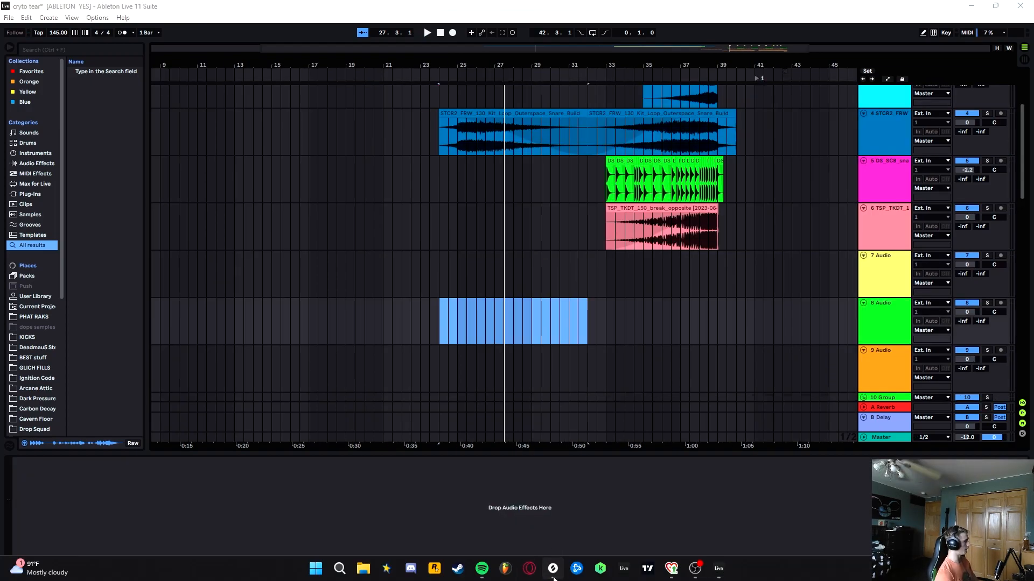
click(552, 568)
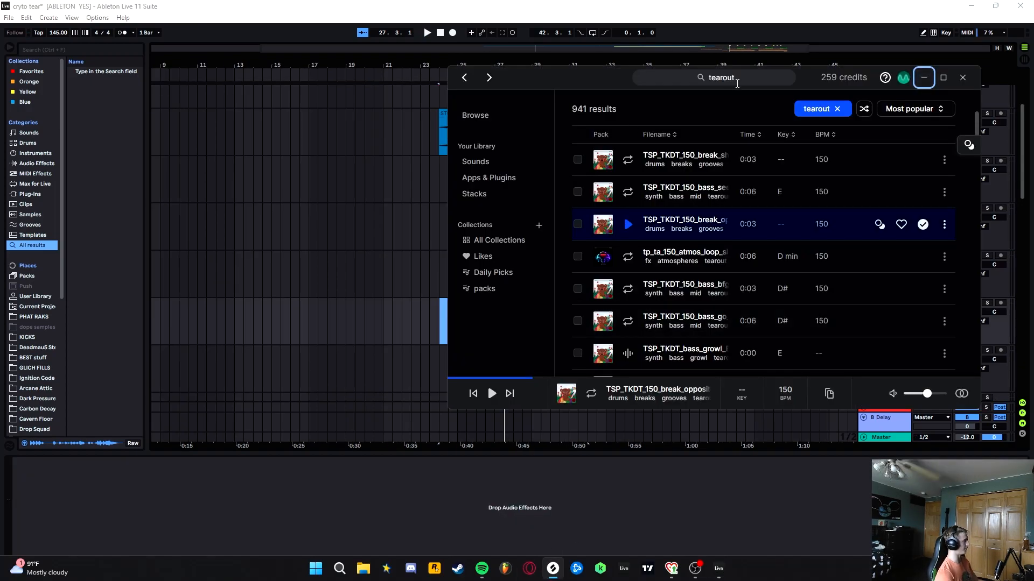
text(gutar)
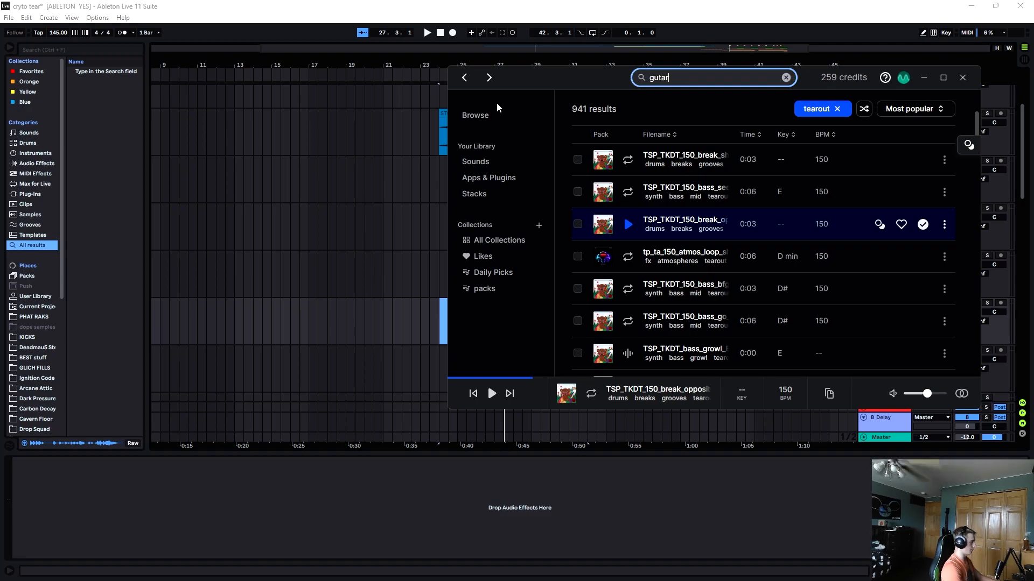
key(Return)
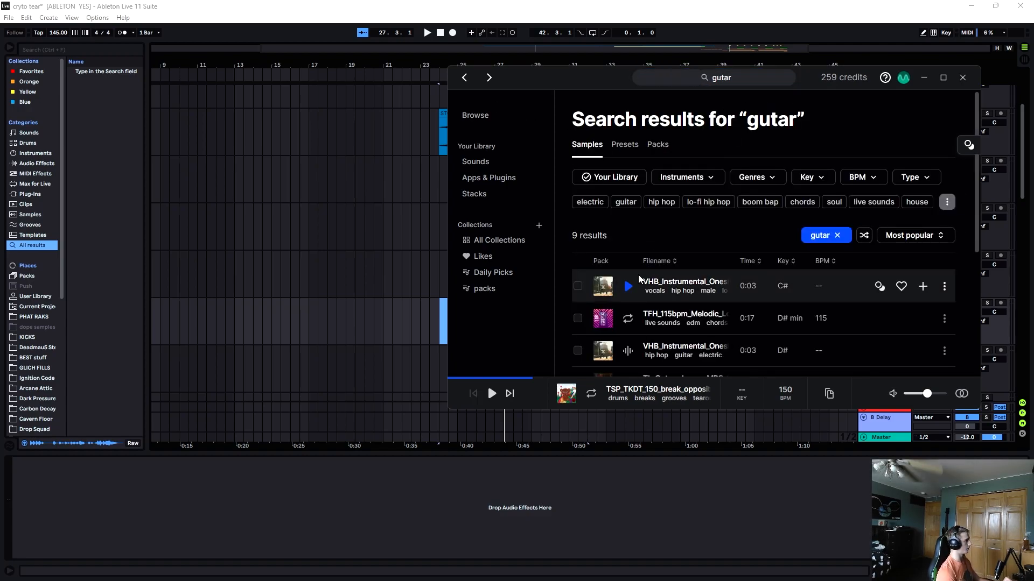
click(639, 279)
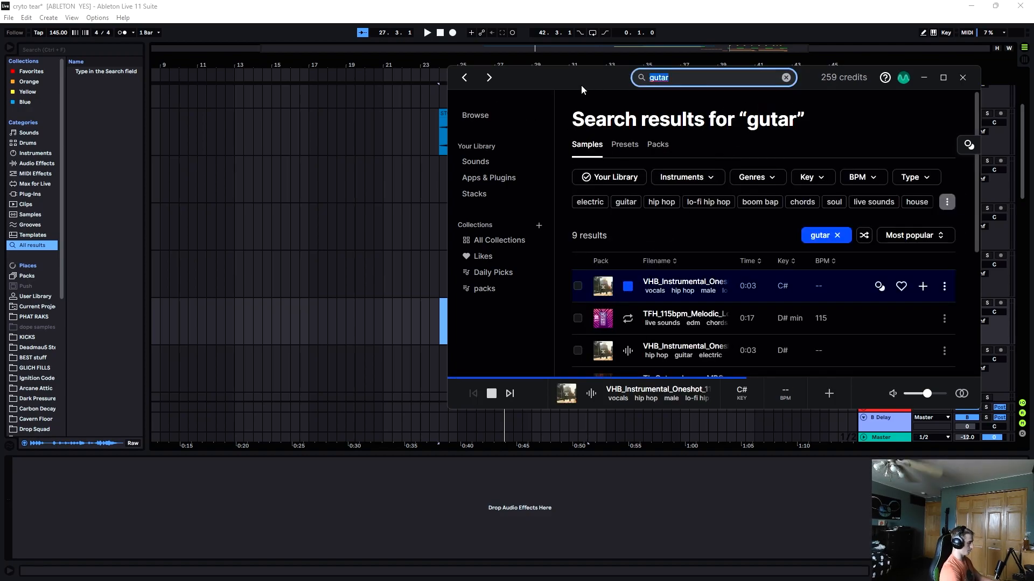
Search Splice for "metal gutar" and audition the PE-Metallic_BW.36169 sample
text(metal gutar)
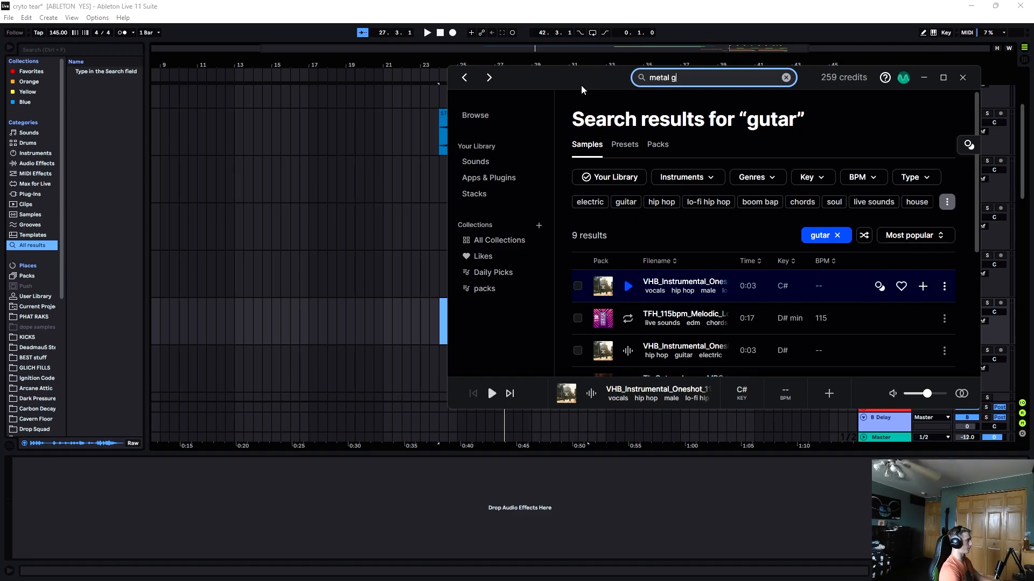
key(Return)
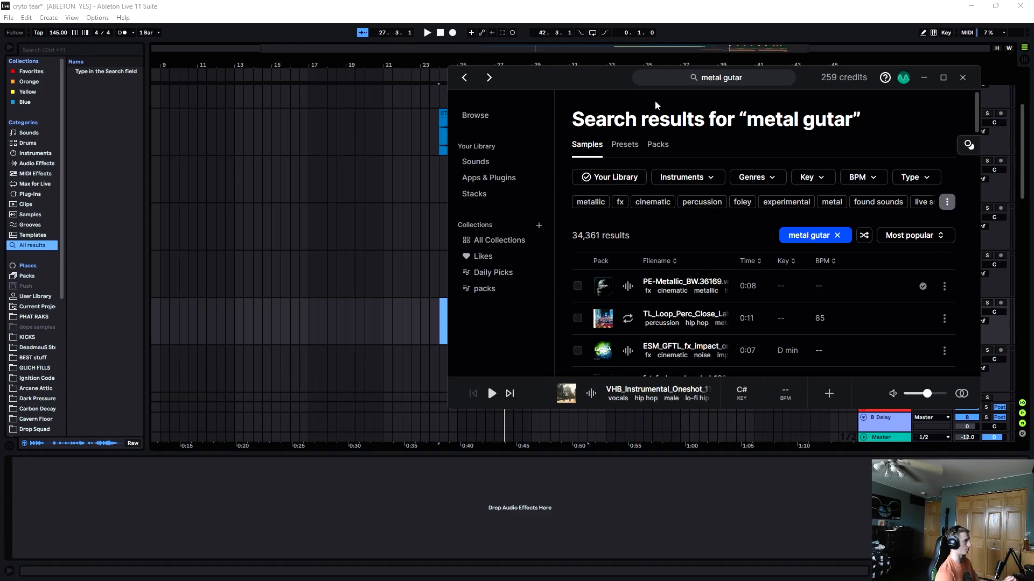
click(628, 286)
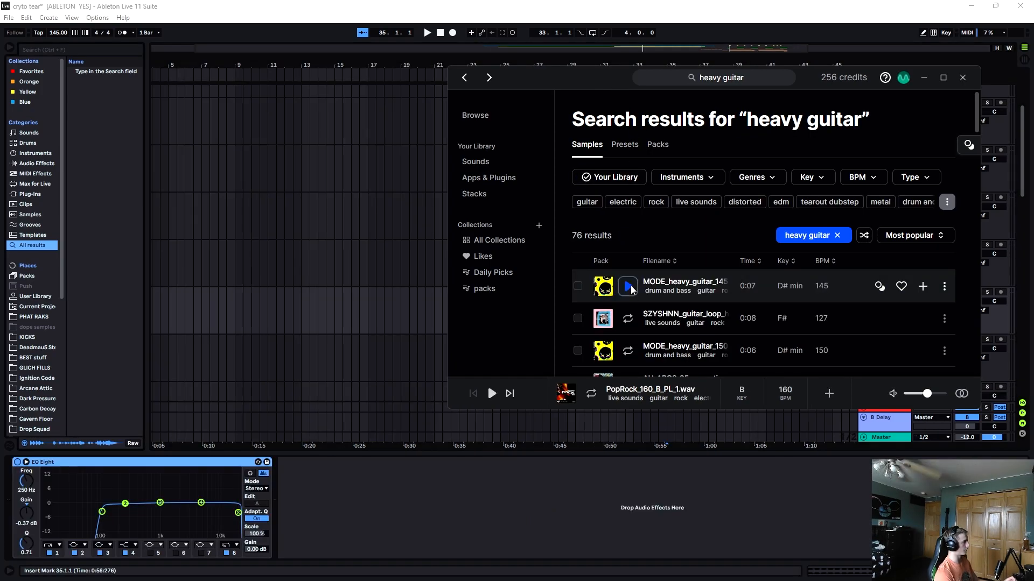
Audition MODE_heavy_guitar_145_ReadyForTheBang_D#m.wav, add it to the library and place it at bar 20 on the track below the Intrepid loop
click(629, 287)
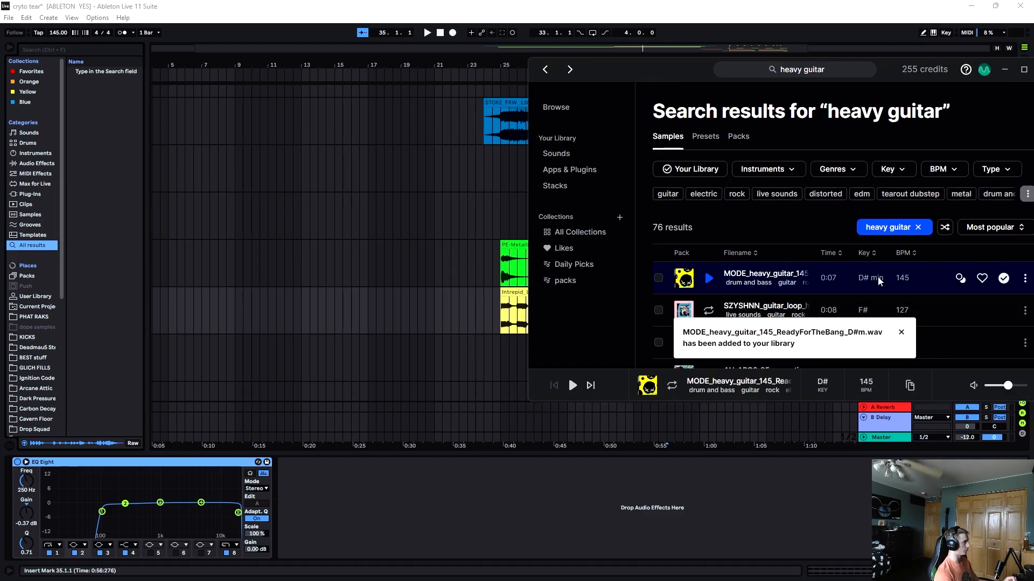
drag(876, 281, 421, 356)
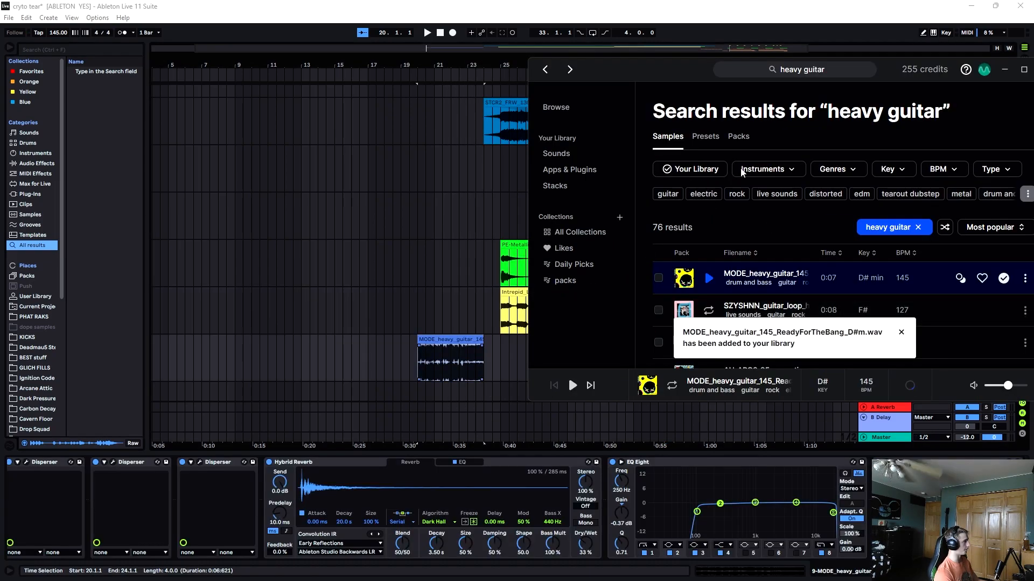
double_click(897, 72)
click(902, 121)
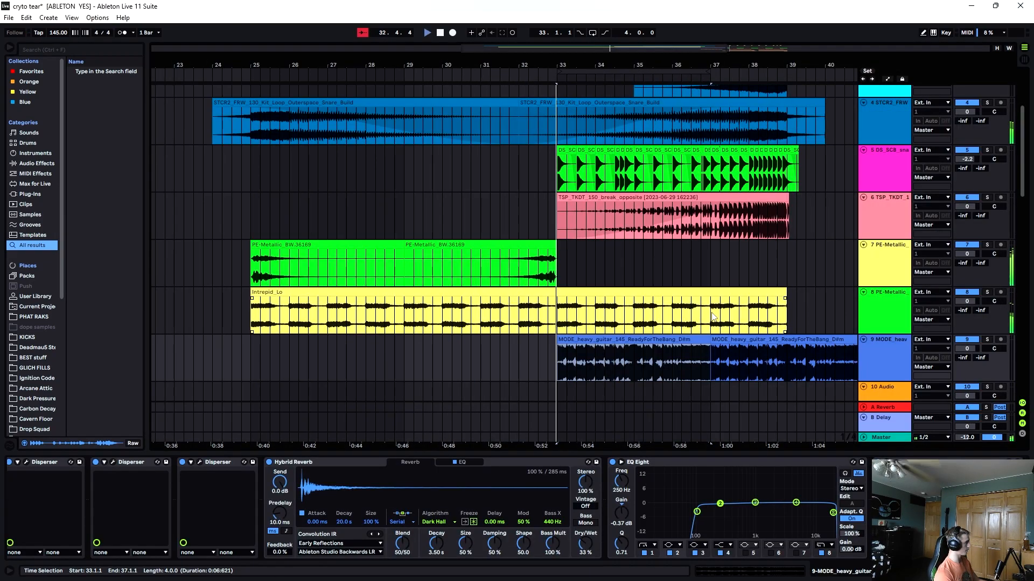
Split the repeated heavy guitar clip at bar 39, where the build-up layers end, and remove the excess part after the cut
key(space)
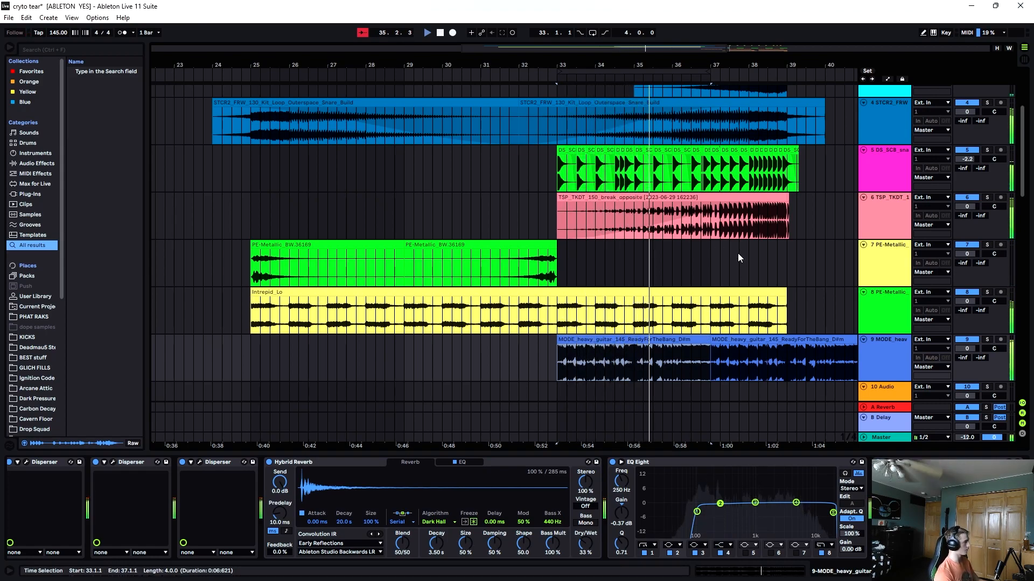
drag(666, 48, 666, 36)
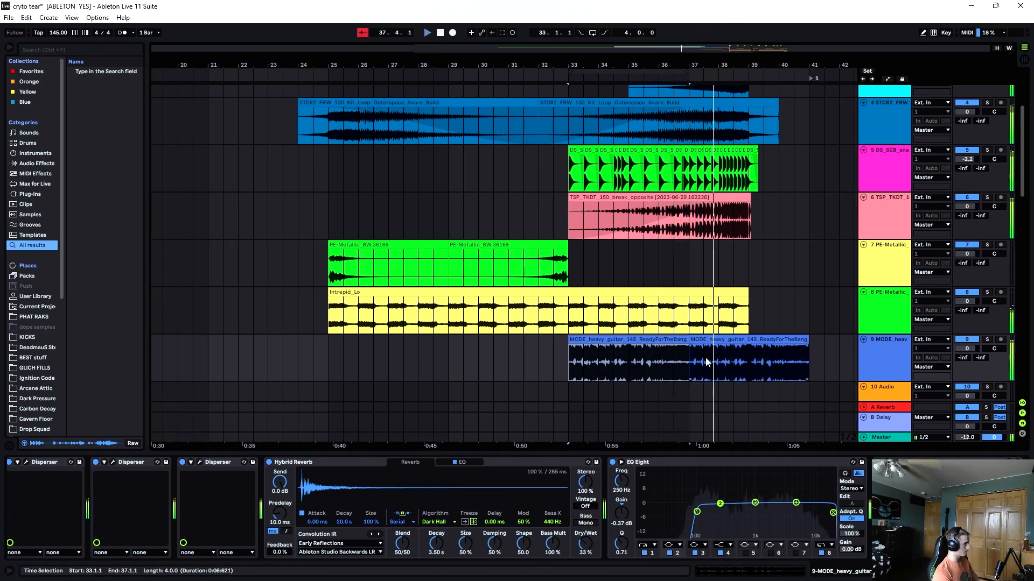
drag(707, 362, 694, 364)
click(747, 353)
key(ctrl+e)
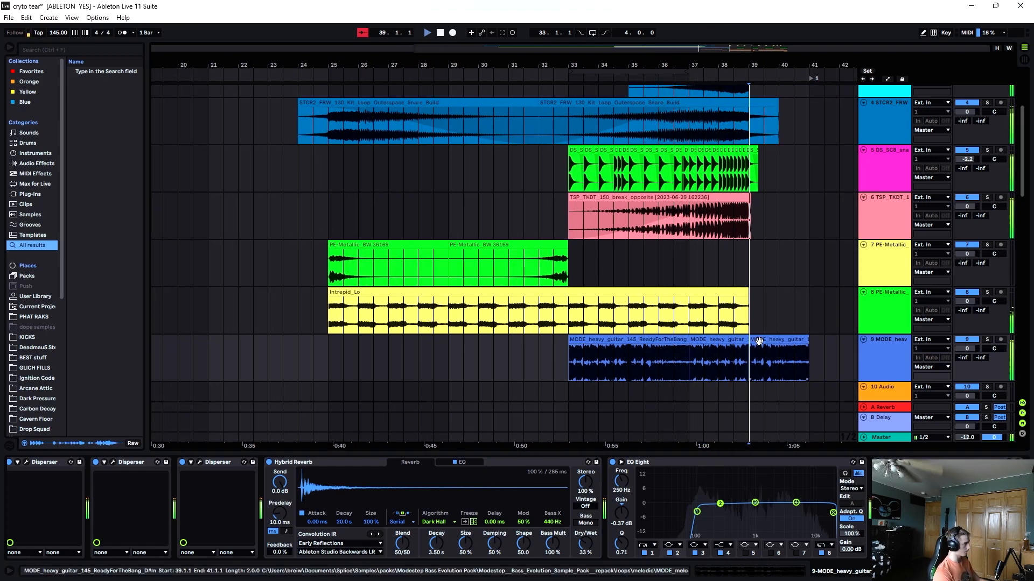
click(796, 338)
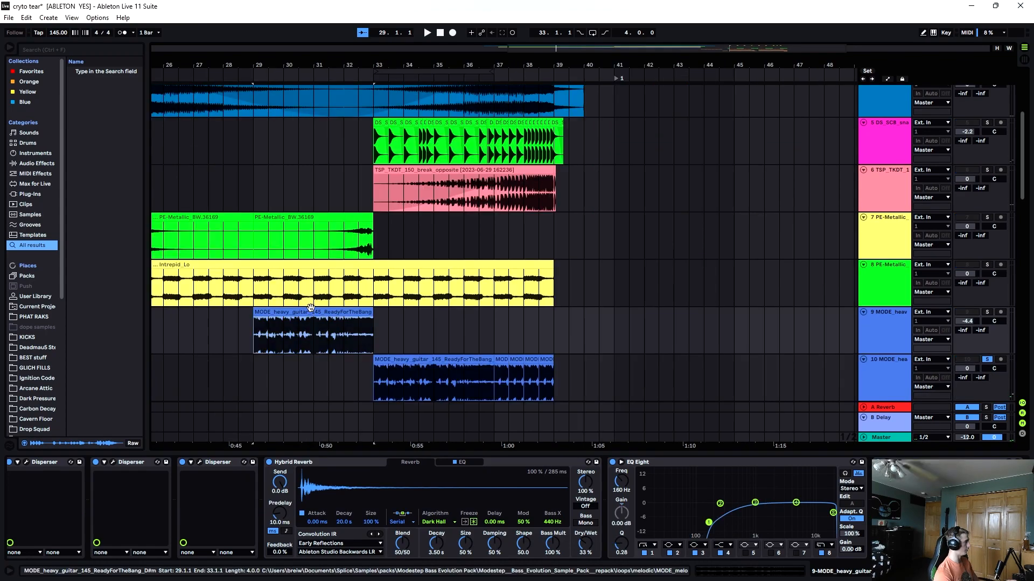
Check the heavy guitar sample's key in Splice against the clip at bar 29 and view that guitar track's effect chain
double_click(311, 308)
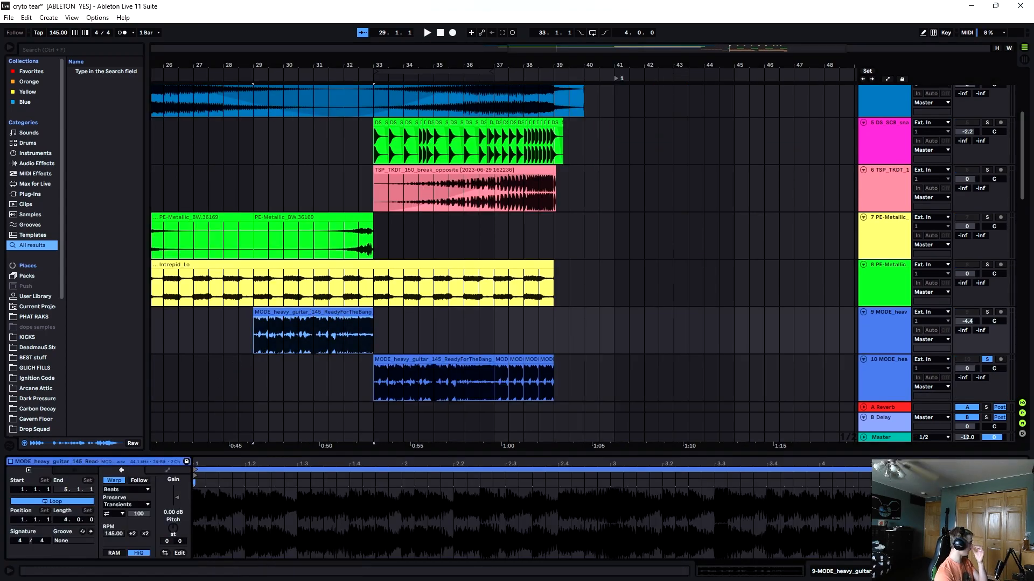
mouse_move(498, 578)
click(555, 571)
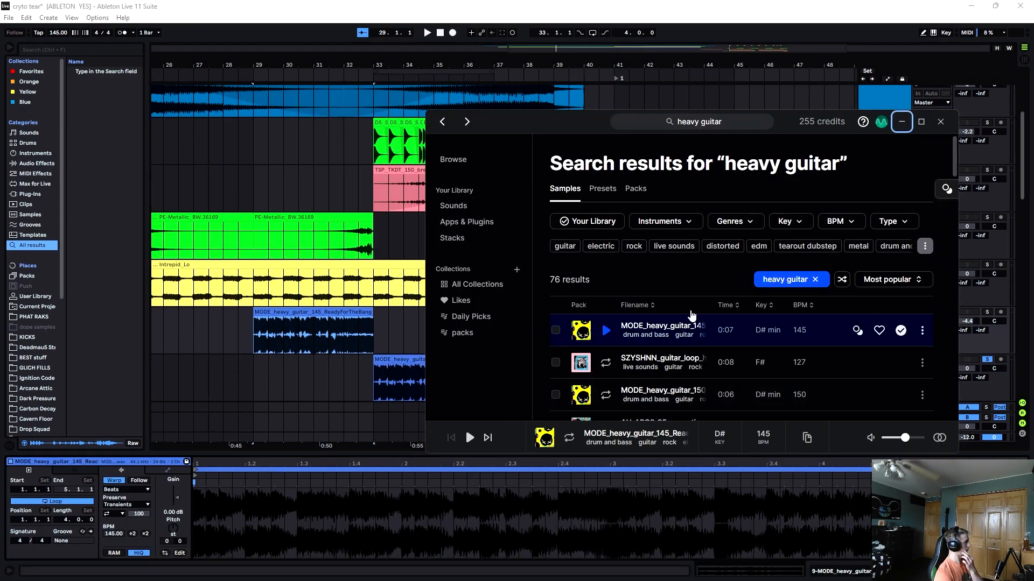
click(902, 121)
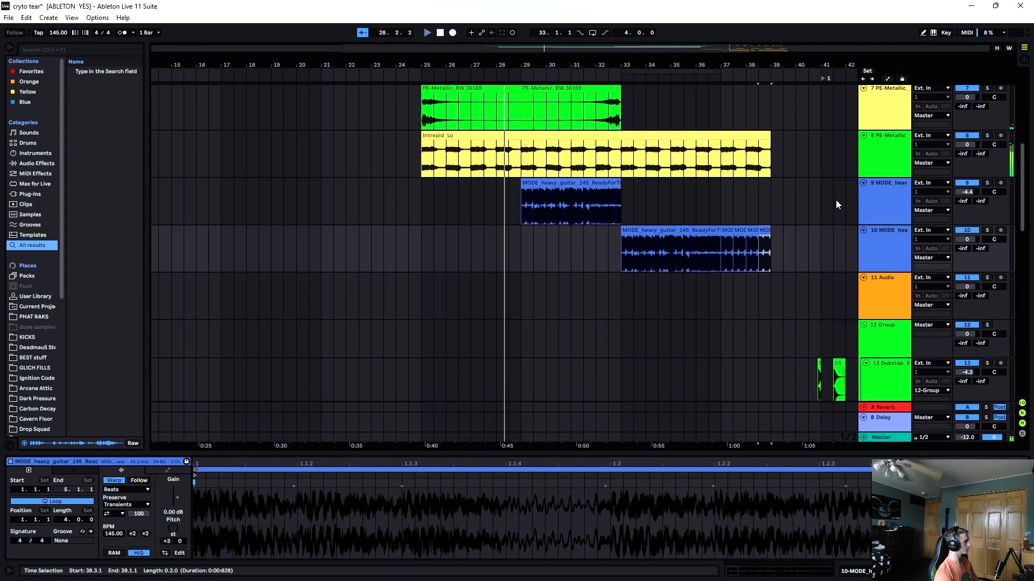
double_click(883, 198)
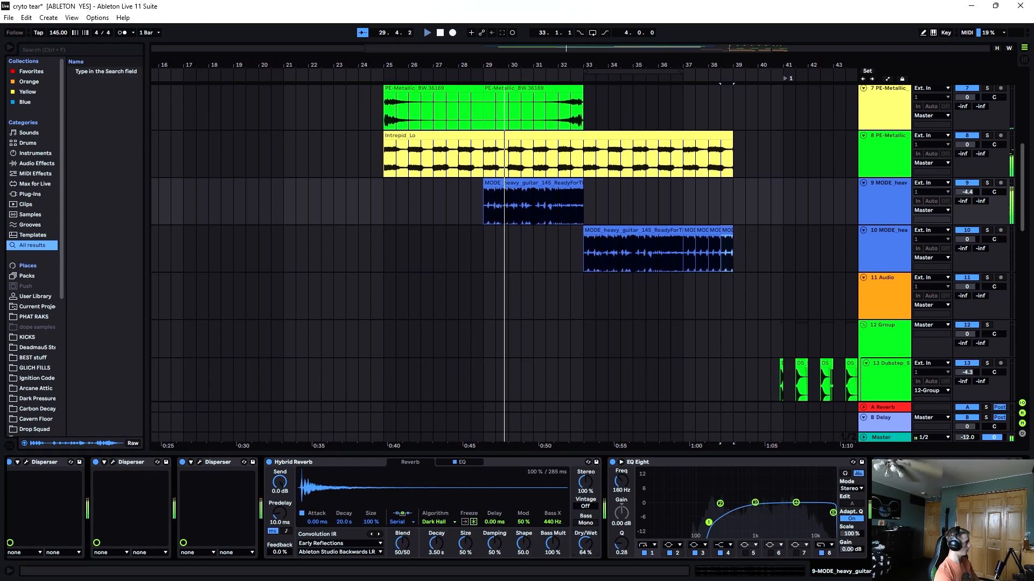
Insert an audio track below the TSP_TKDT break track and audition the 150 BPM MODE_heavy_guitar sample in Splice
drag(586, 454, 545, 575)
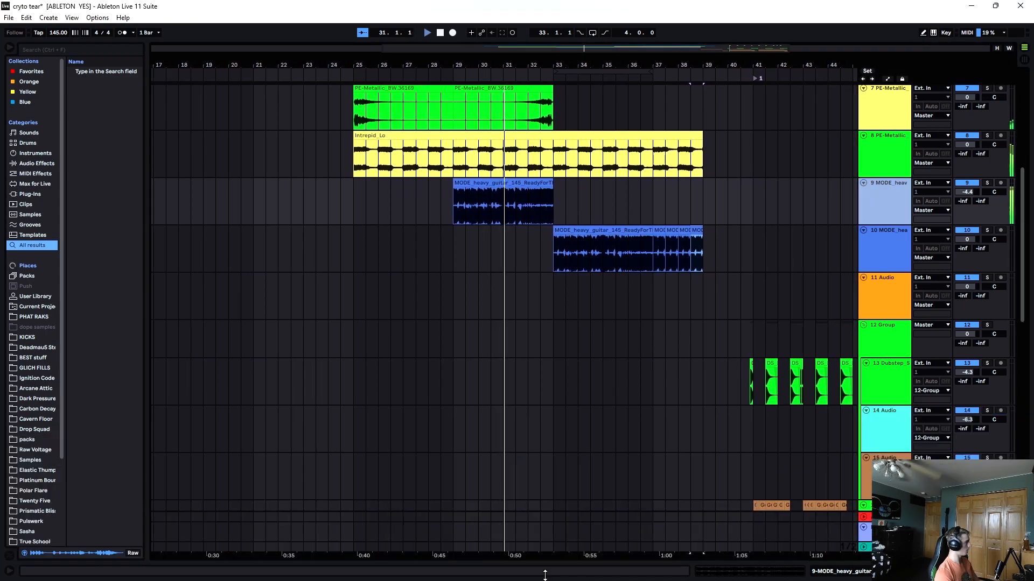
scroll(754, 301, up, 6)
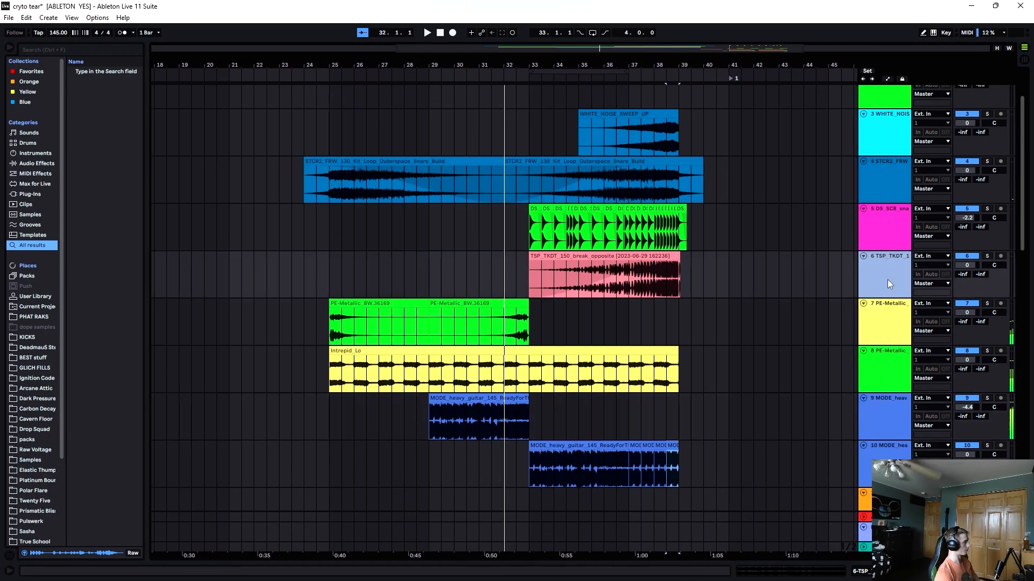
key(ctrl+t)
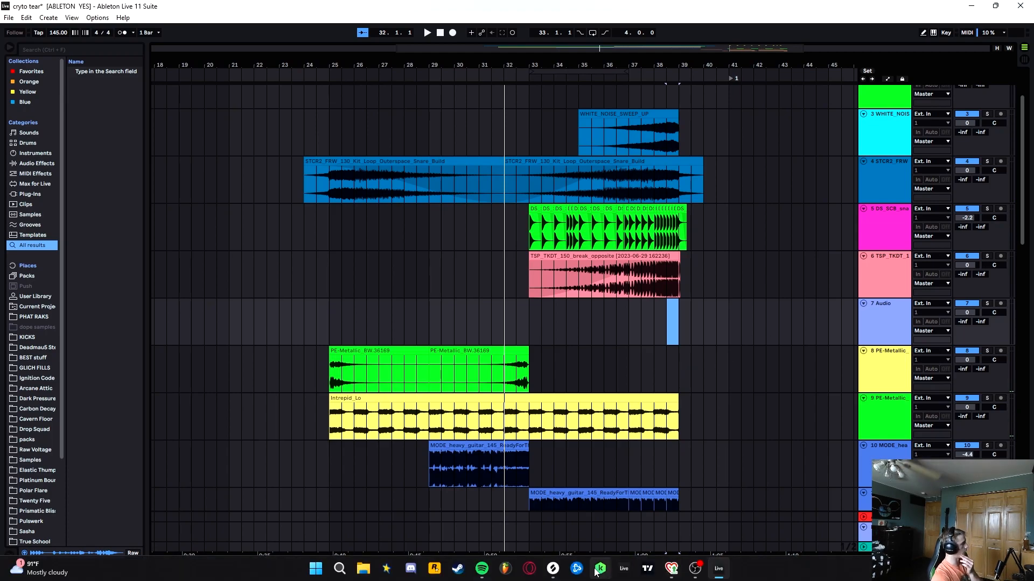
click(599, 569)
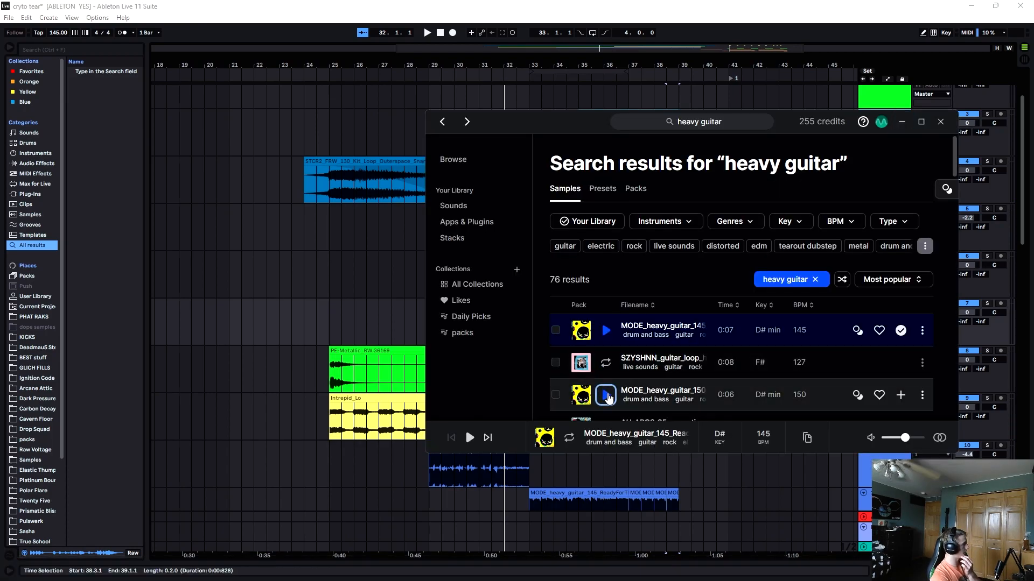
click(608, 399)
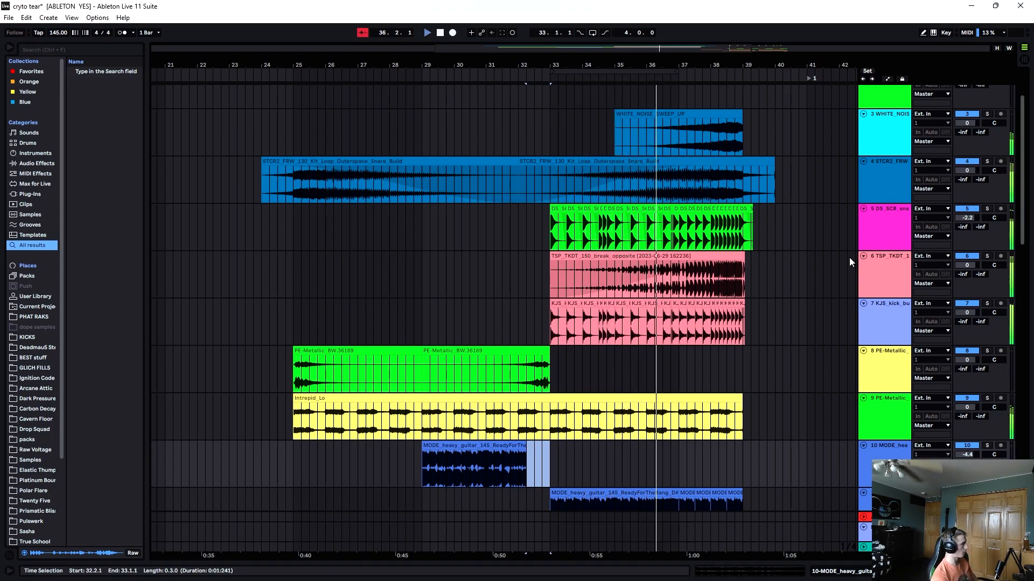
Lower the gain of the short heavy guitar clip at bar 40 to -5.20 dB and play it back in context
scroll(790, 280, down, 2)
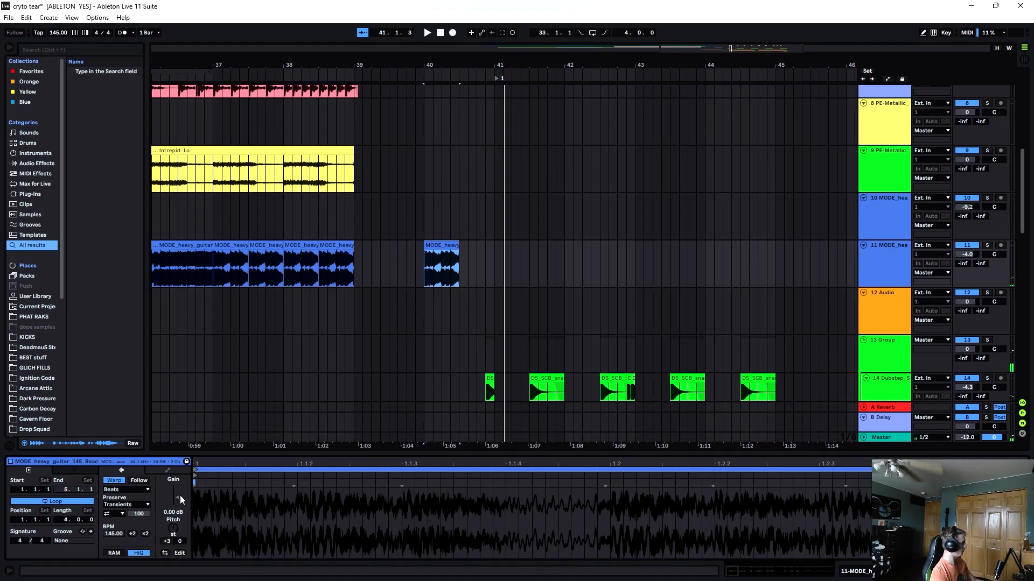
drag(180, 495, 178, 504)
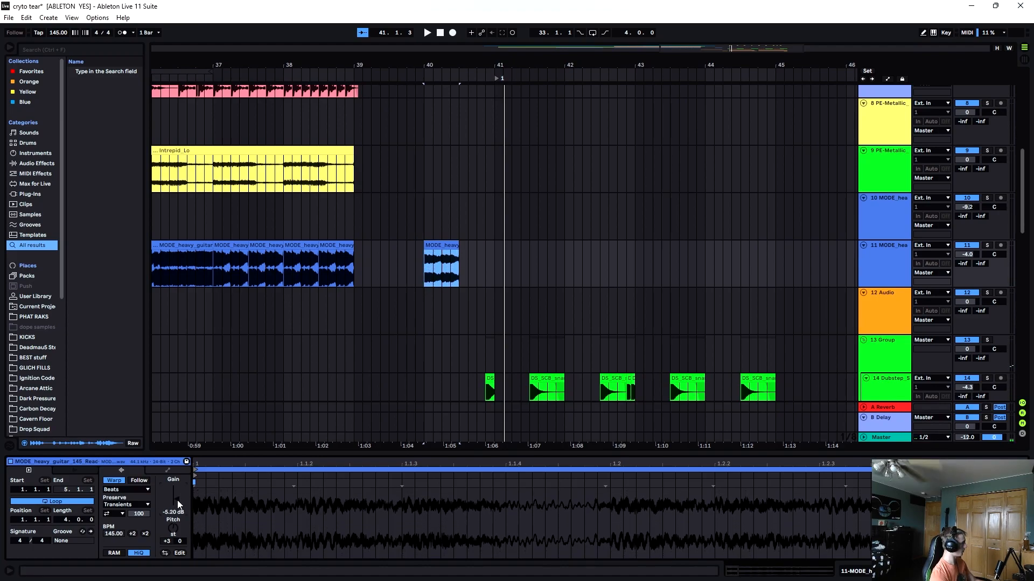
click(327, 75)
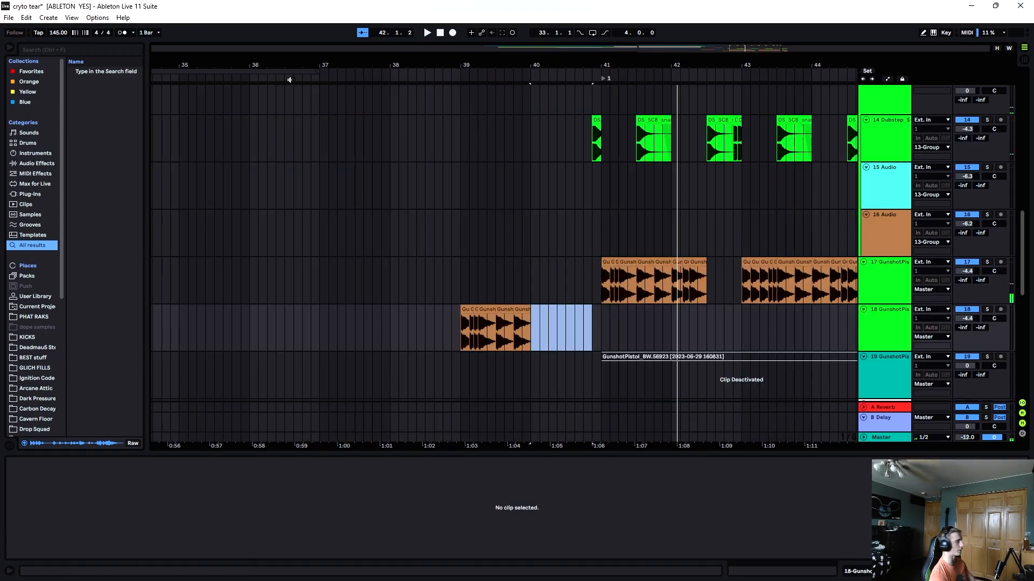
Play from about bar 36 into the drop, following the guitar, snare and gunshot tracks
click(290, 78)
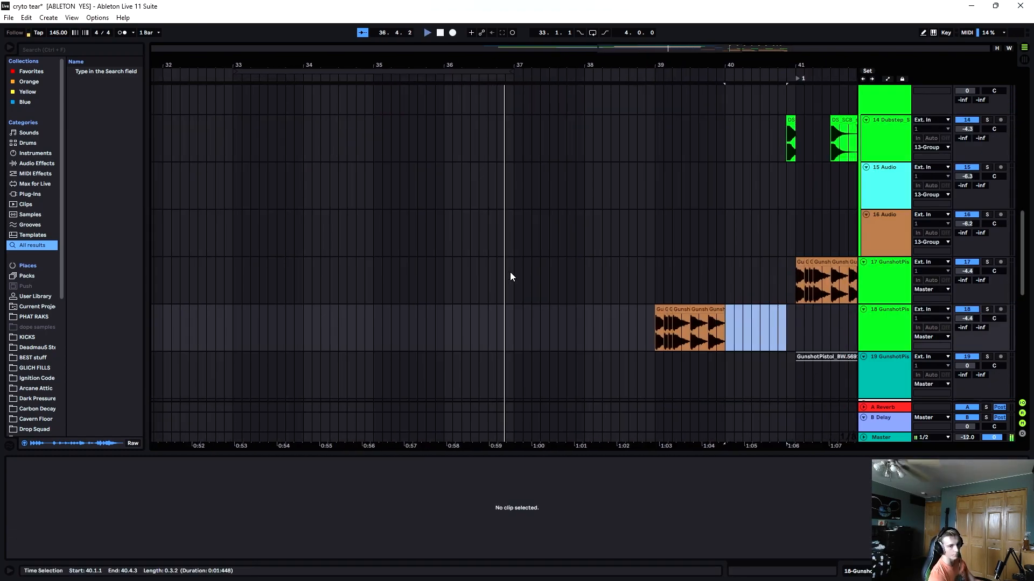
scroll(710, 287, up, 4)
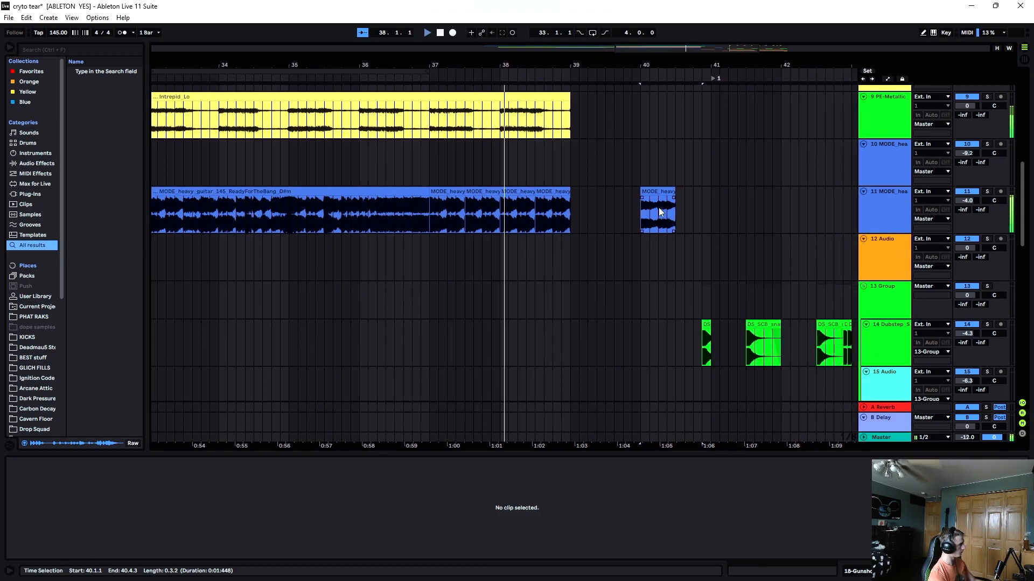
scroll(603, 247, down, 5)
scroll(566, 310, down, 2)
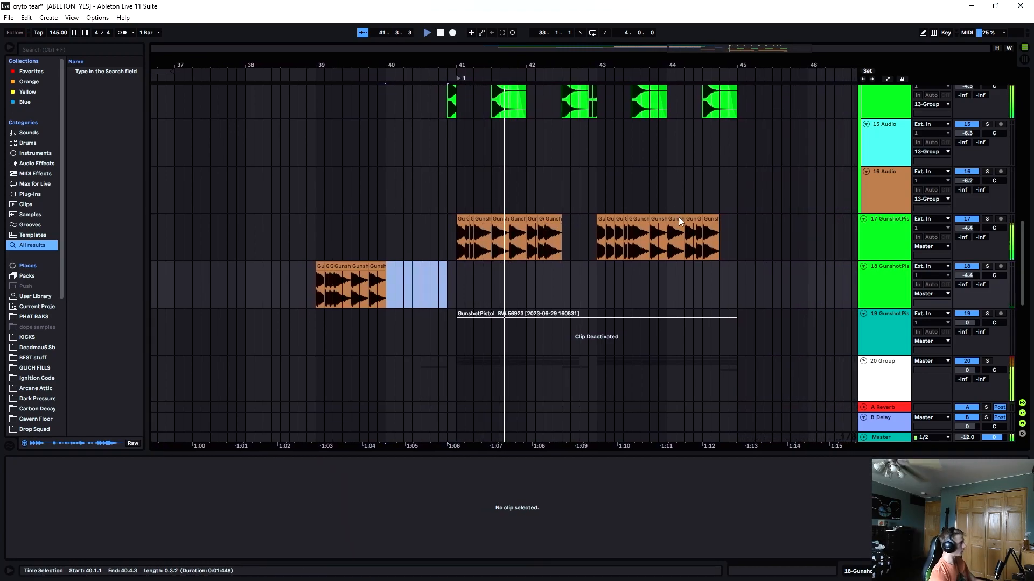
scroll(652, 269, up, 3)
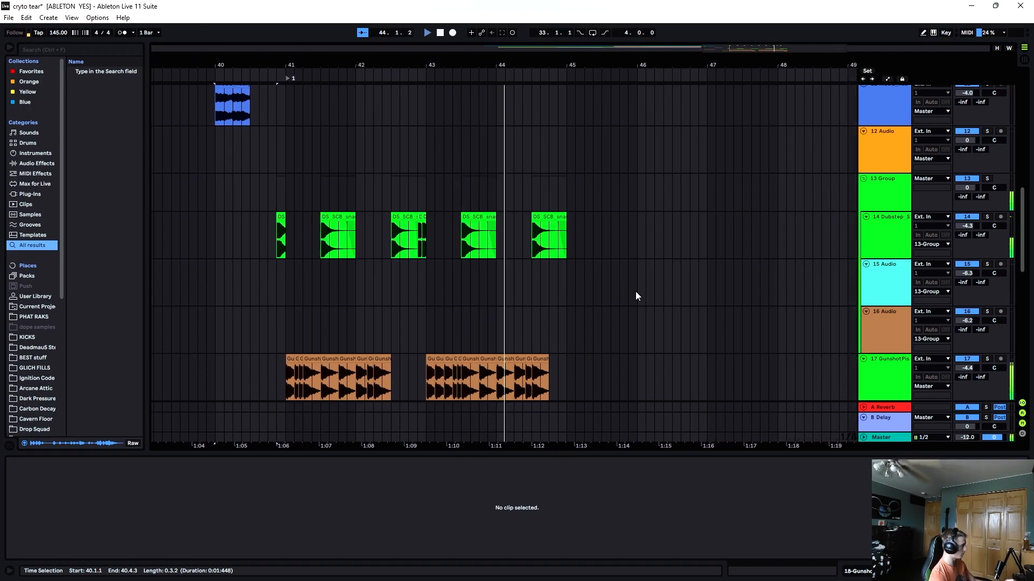
scroll(500, 331, down, 1)
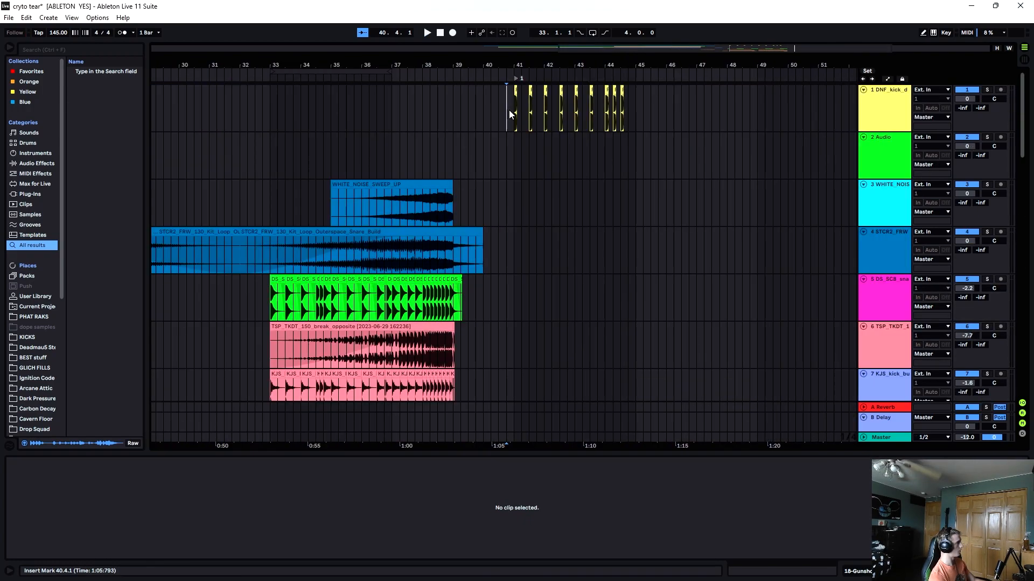
Duplicate the four-bar drop section from bars 41 to 45 across all tracks so it repeats from bar 45 to 49
drag(508, 110, 560, 437)
drag(515, 110, 636, 436)
key(ctrl+d)
scroll(743, 167, down, 10)
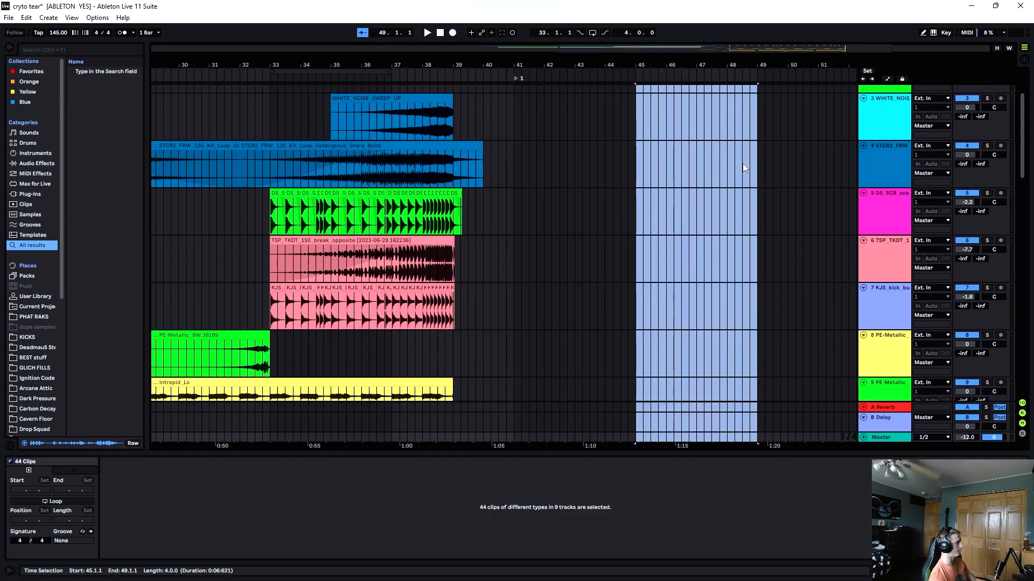
scroll(752, 277, down, 5)
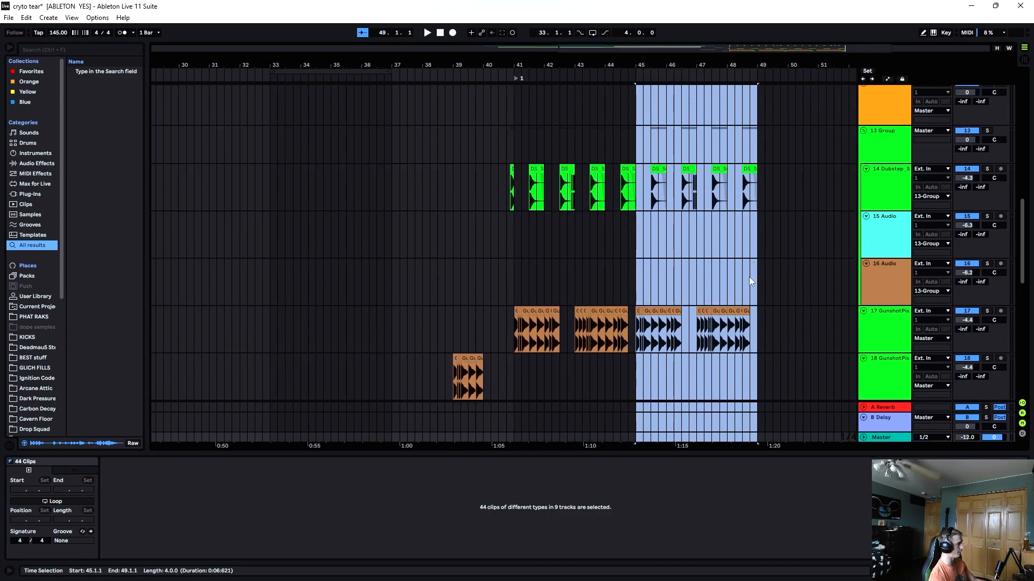
Move the last duplicated snare clip to start at 48.2.3 and play back the end of the section
click(743, 221)
drag(452, 264, 528, 264)
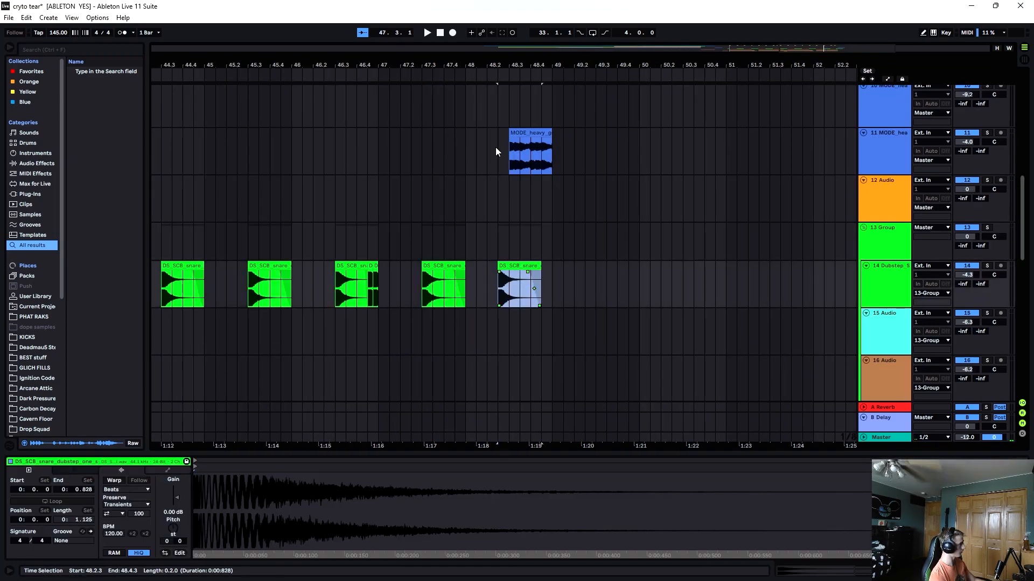
click(437, 70)
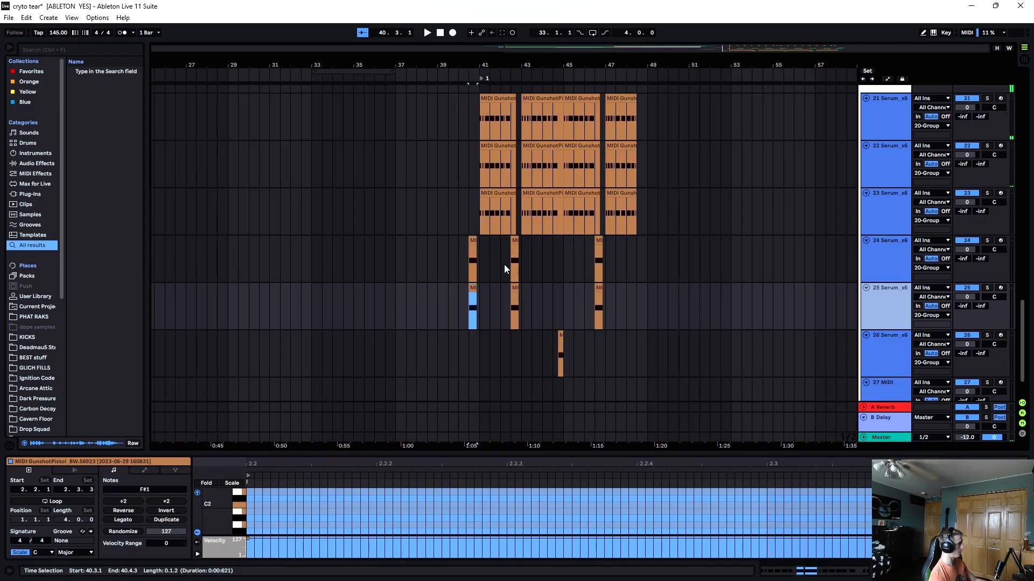
Delete the duplicate clips after bar 42 on Serum track 24 and before bar 41 on track 25, and set track 24's volume to -4.1 dB
click(504, 264)
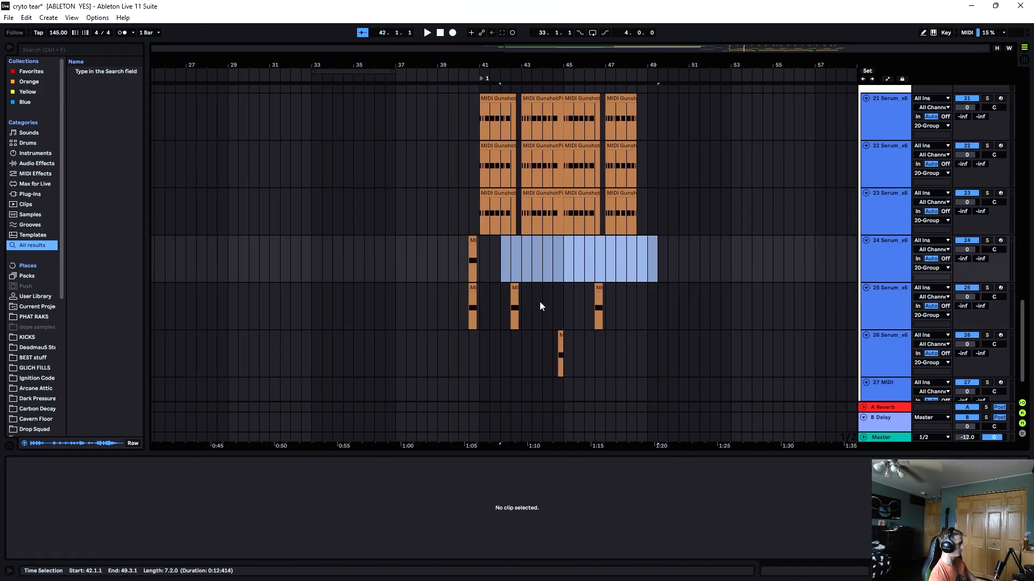
drag(475, 299, 451, 301)
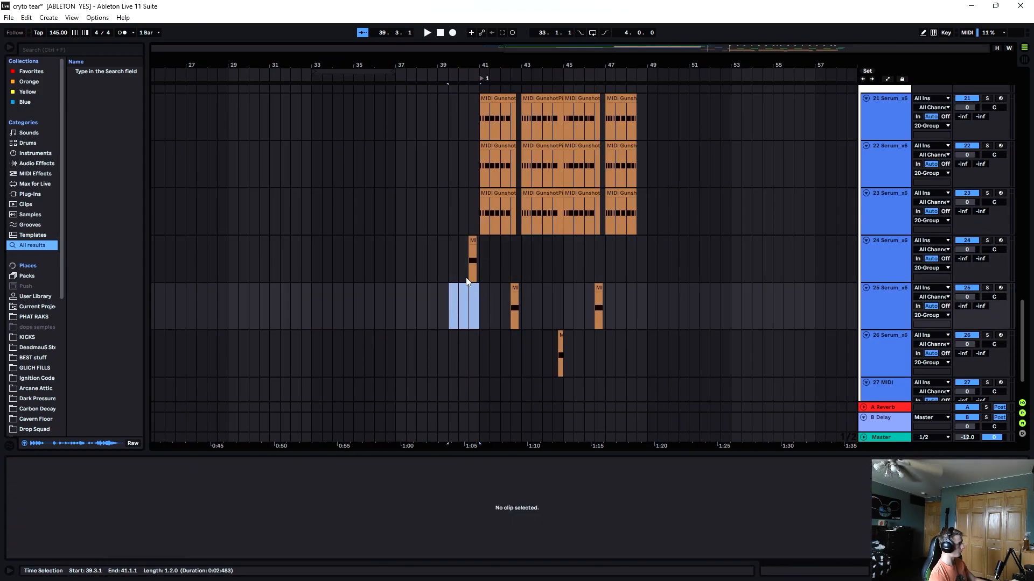
drag(973, 254, 972, 267)
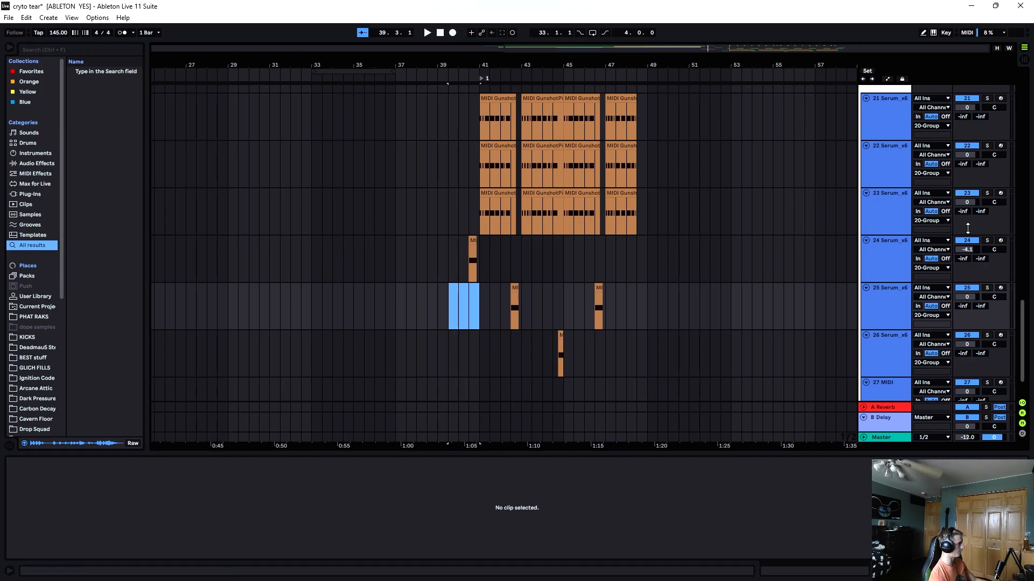
Play the build-up and lower the white noise sweep track's volume to -4.4 dB
scroll(942, 247, up, 2)
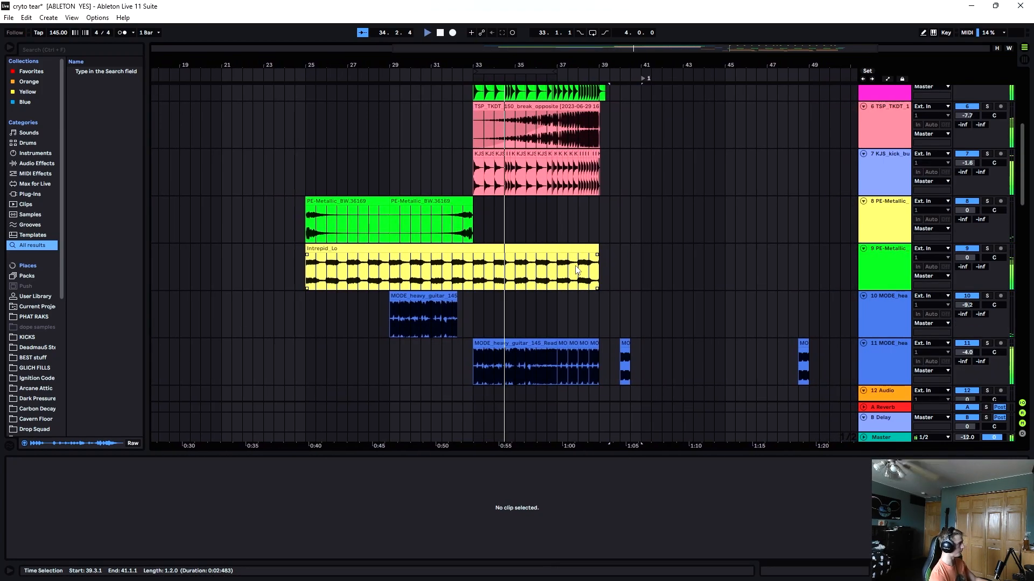
scroll(576, 264, up, 2)
scroll(576, 268, up, 4)
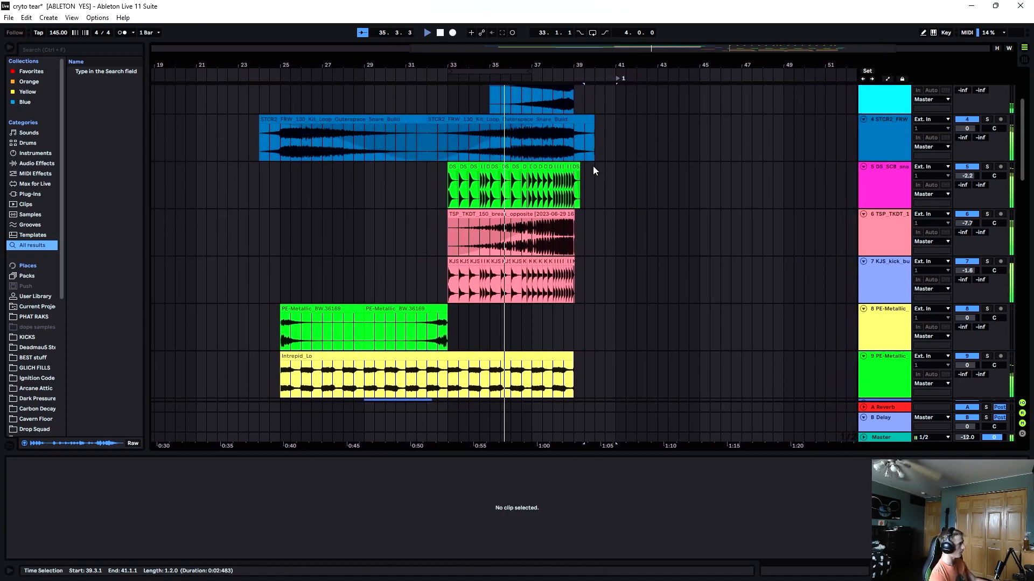
drag(967, 135, 967, 147)
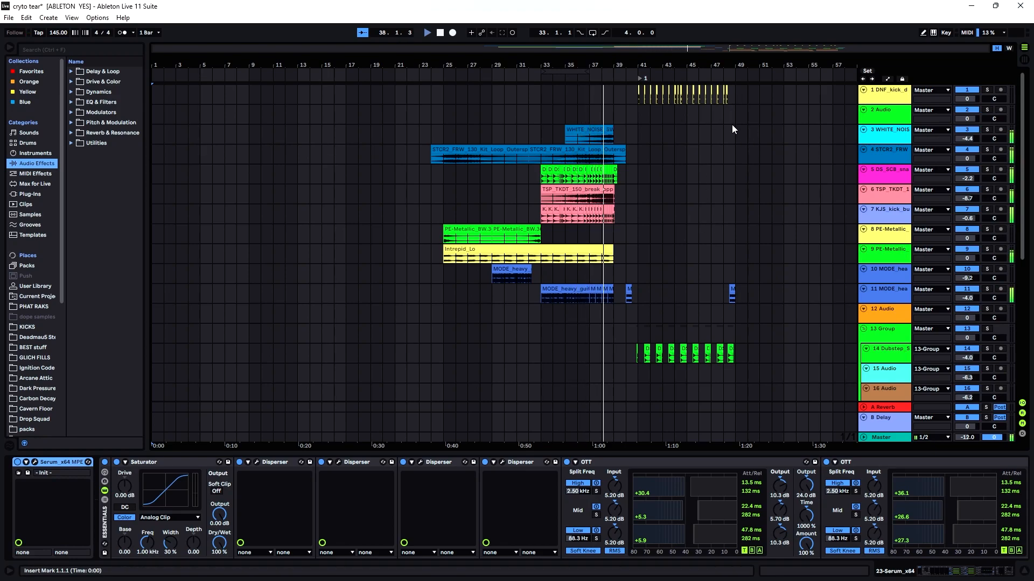
Listen to the build-up going into the extended drop, following the gunshot and Serum tracks
scroll(735, 122, down, 6)
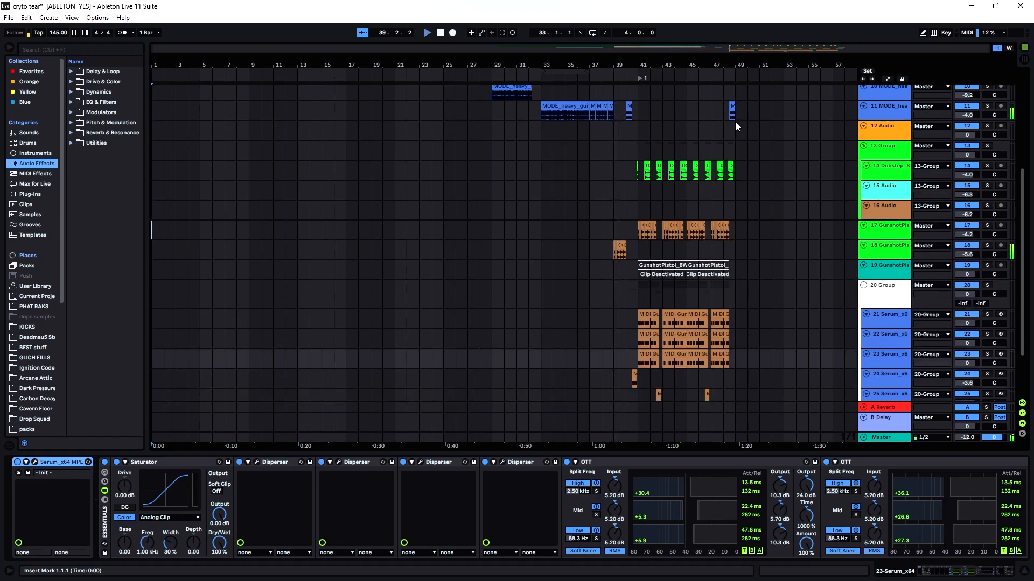
scroll(735, 126, down, 2)
drag(698, 48, 815, 64)
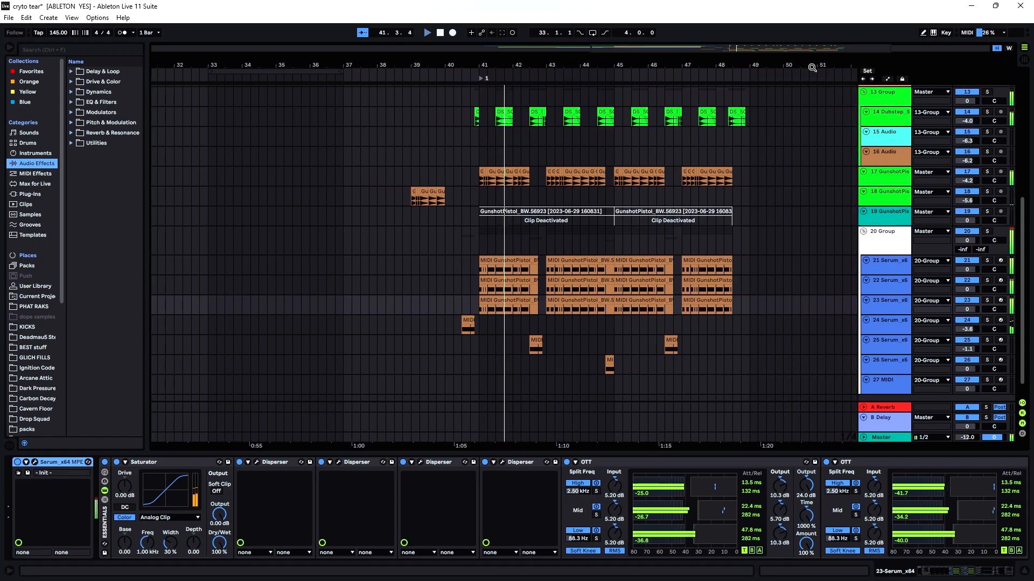